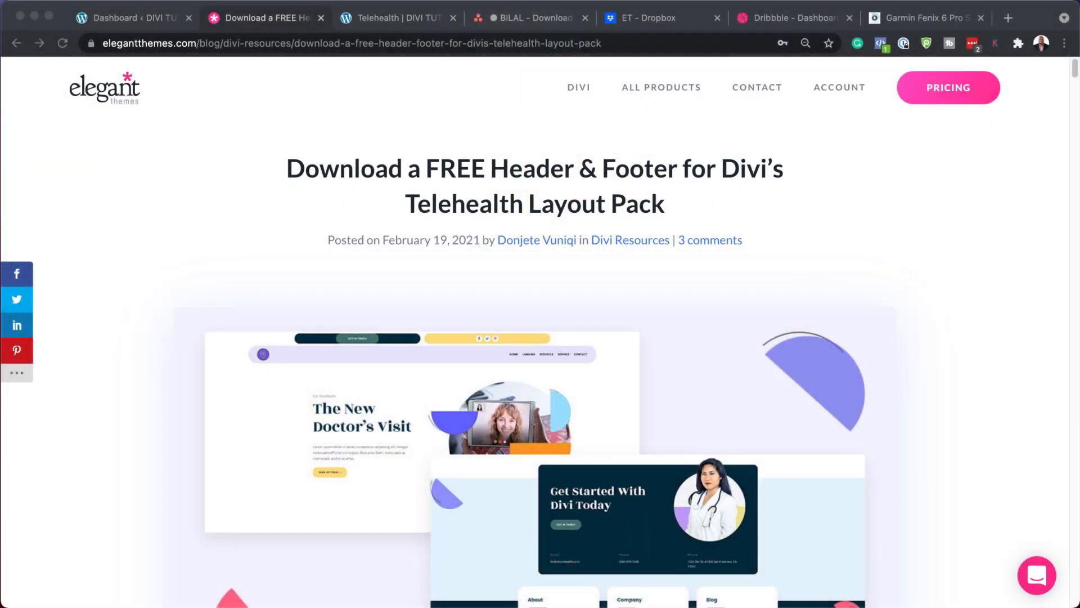
Step: Scroll the blog post down to the Telehealth Global Header & Footer Template banner
scroll(534, 338, down, 13)
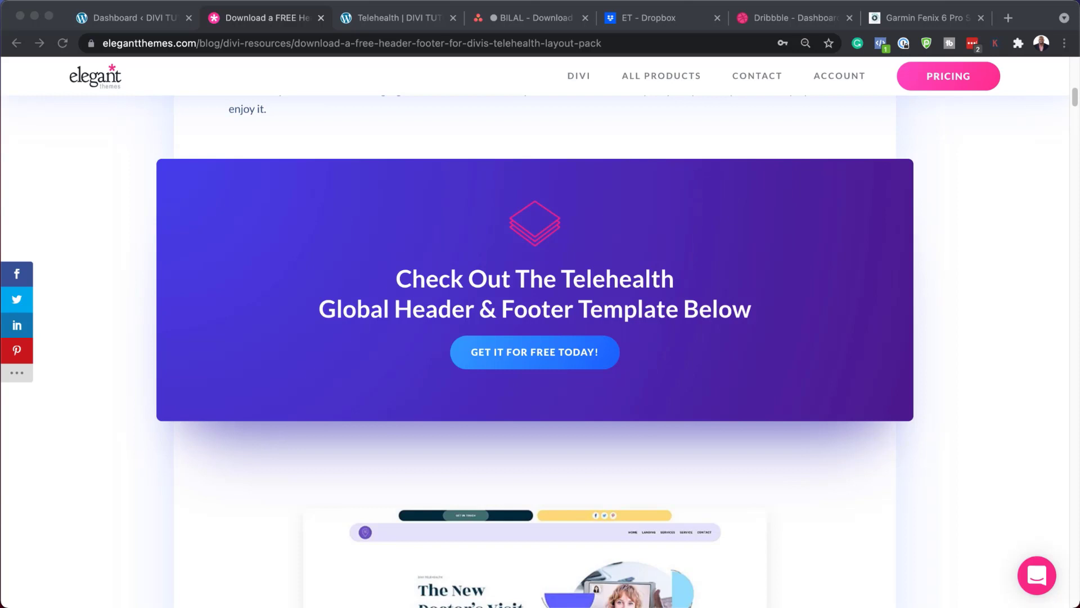
Step: Request the free template with an email address and download divi-telehealth-header-footer-template.zip
click(575, 353)
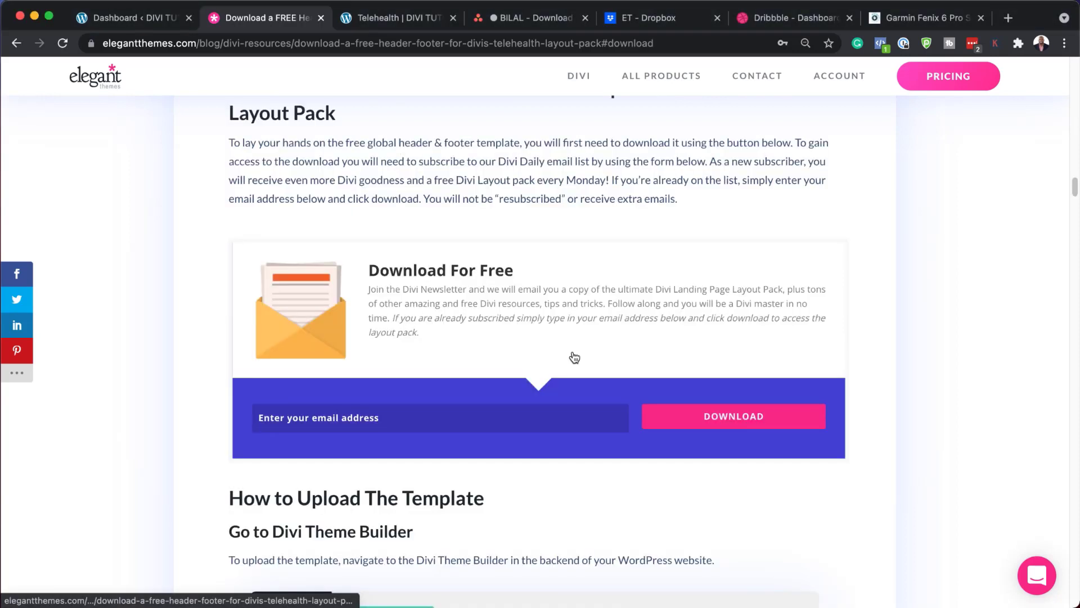
click(536, 422)
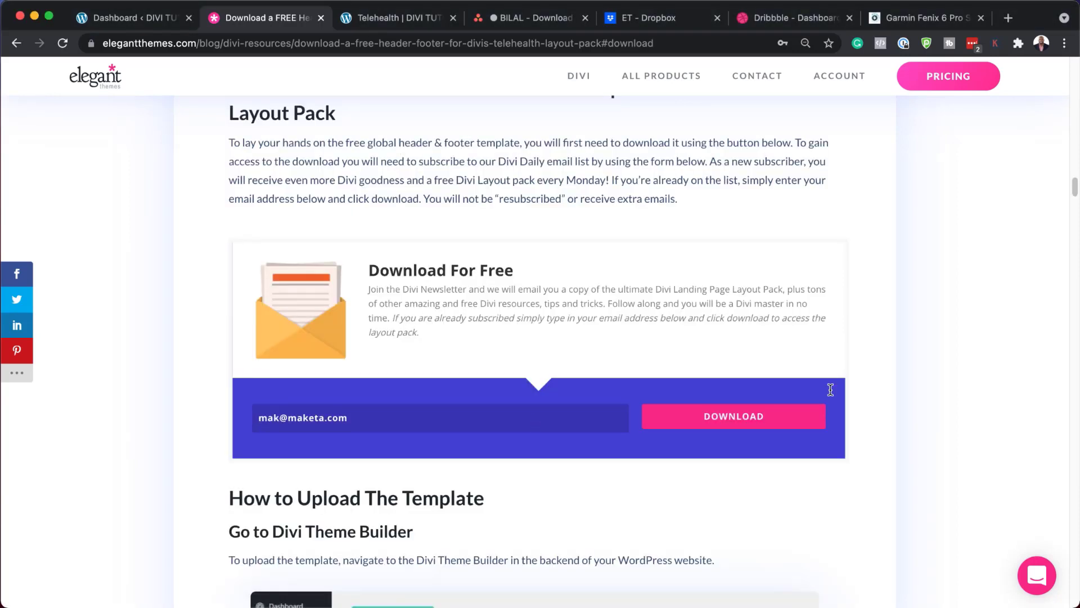
click(746, 422)
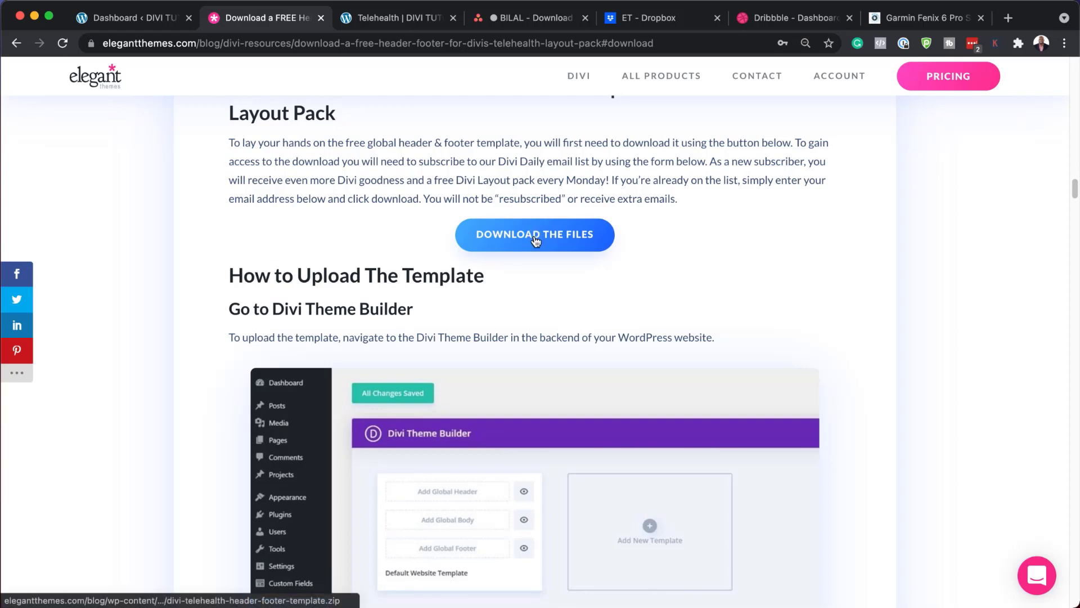
click(535, 239)
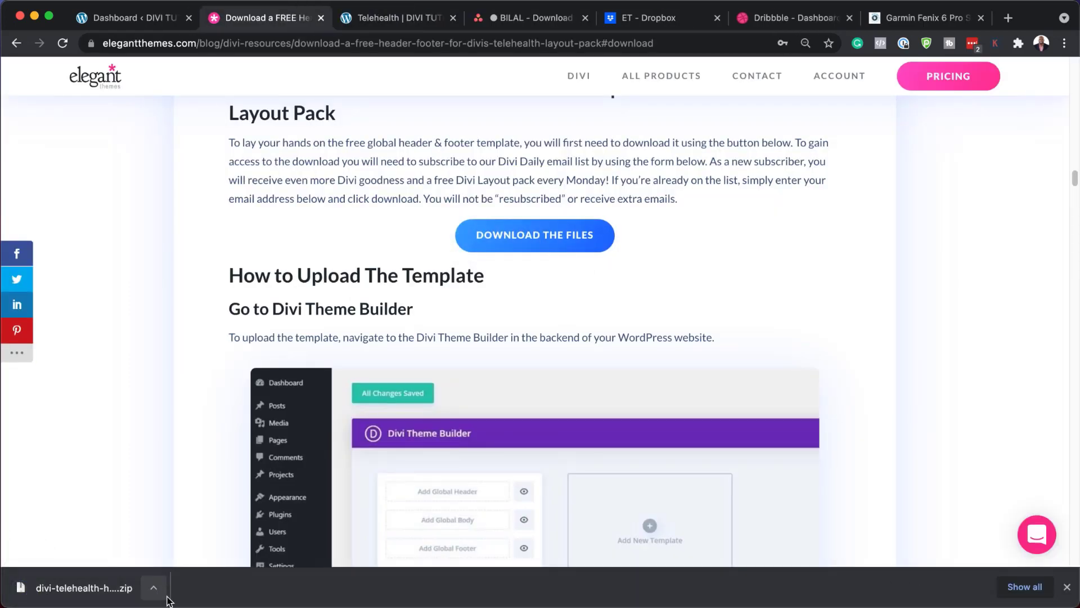
Step: Show the downloaded zip in Finder, then return to the web page
click(154, 592)
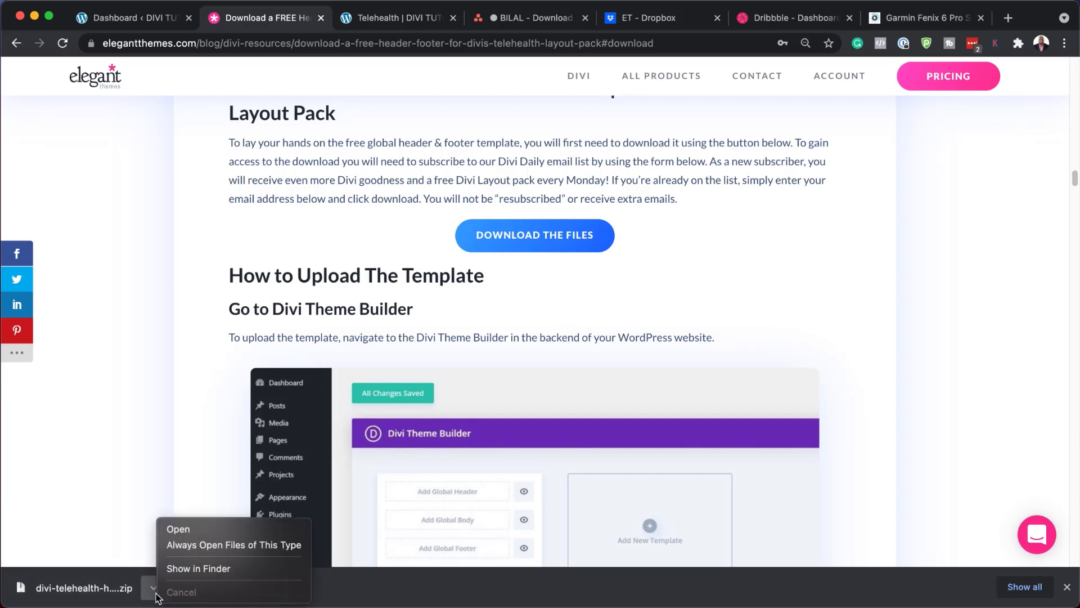
click(198, 568)
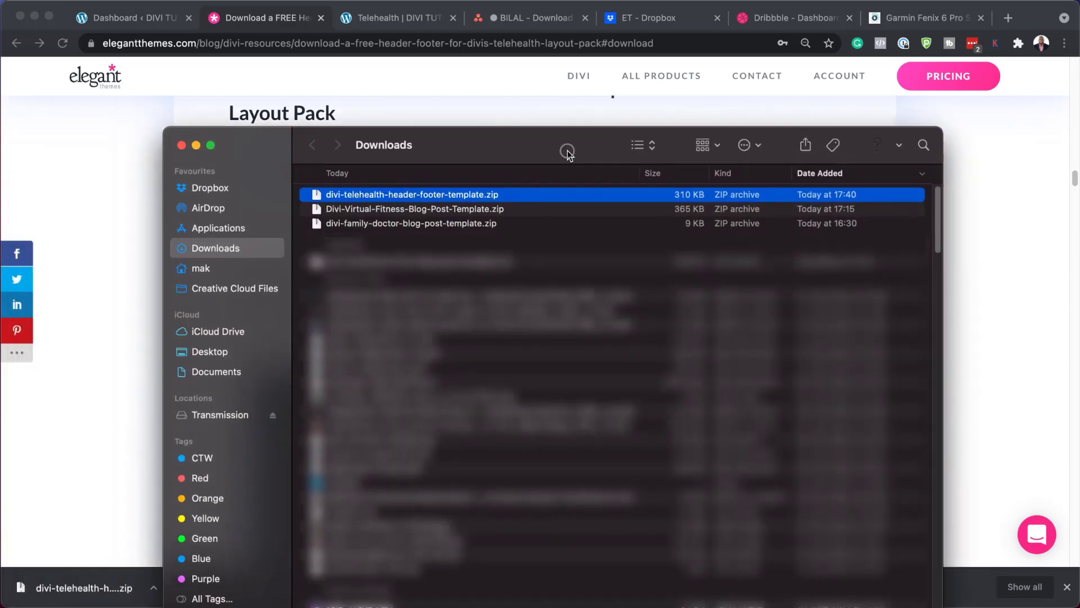
drag(567, 152, 551, 167)
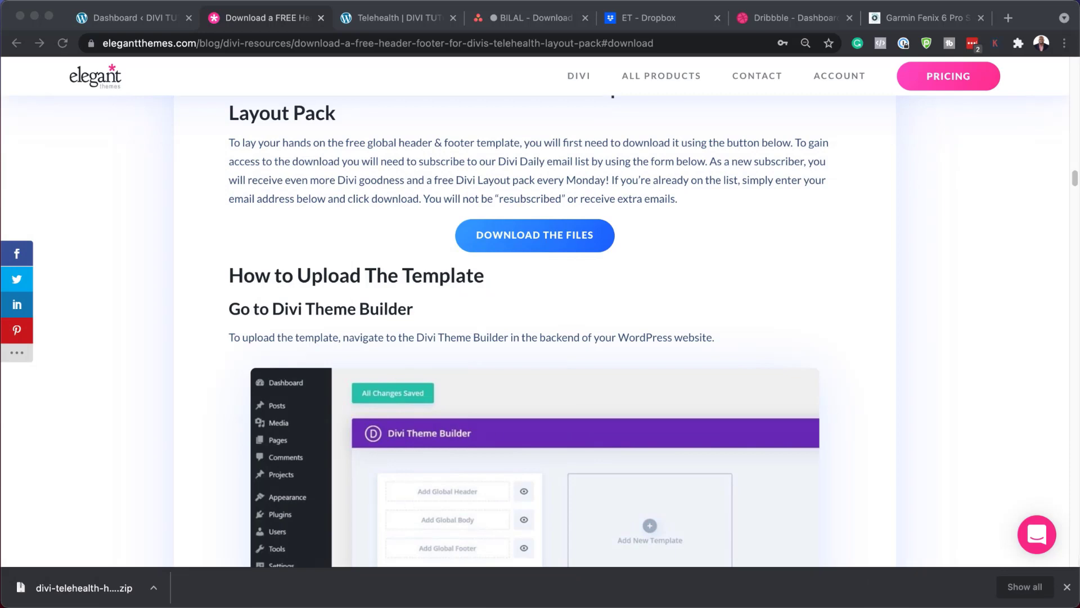
click(1067, 587)
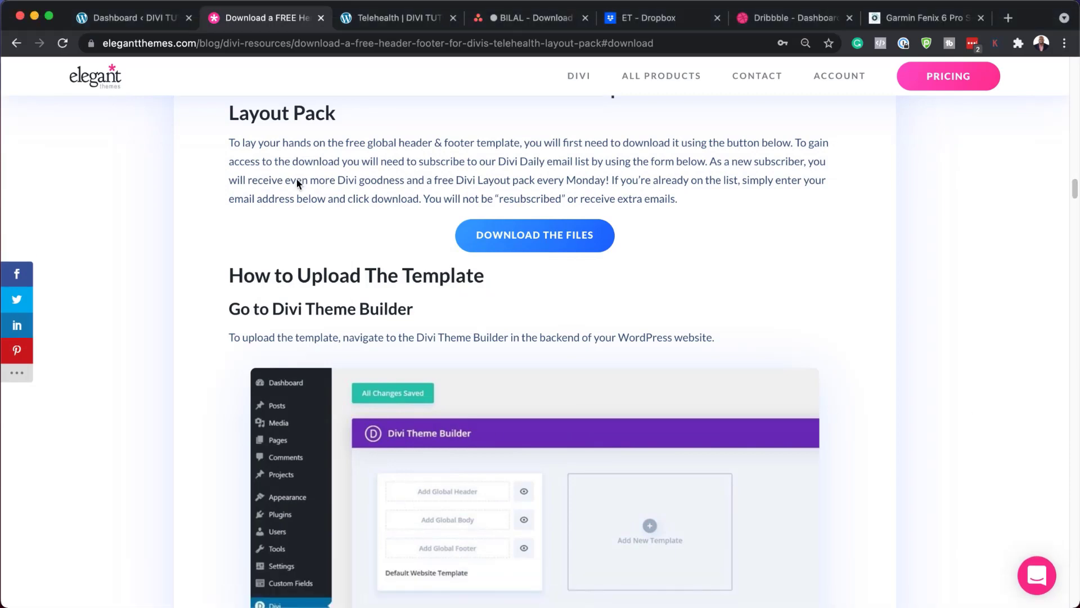
Step: Go from the WordPress dashboard to Divi > Theme Builder
click(137, 19)
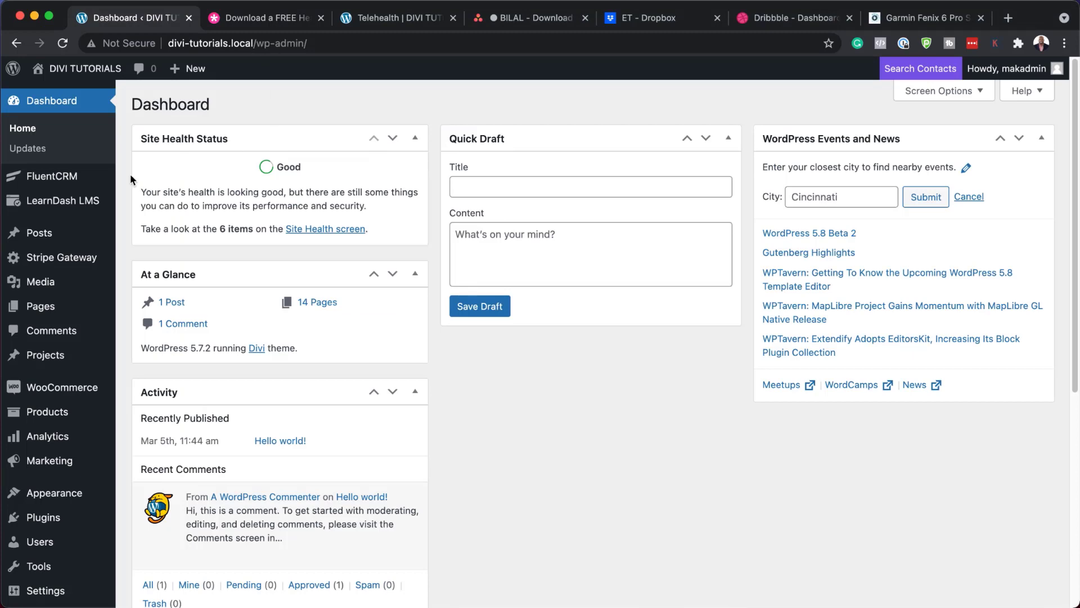
scroll(82, 318, down, 6)
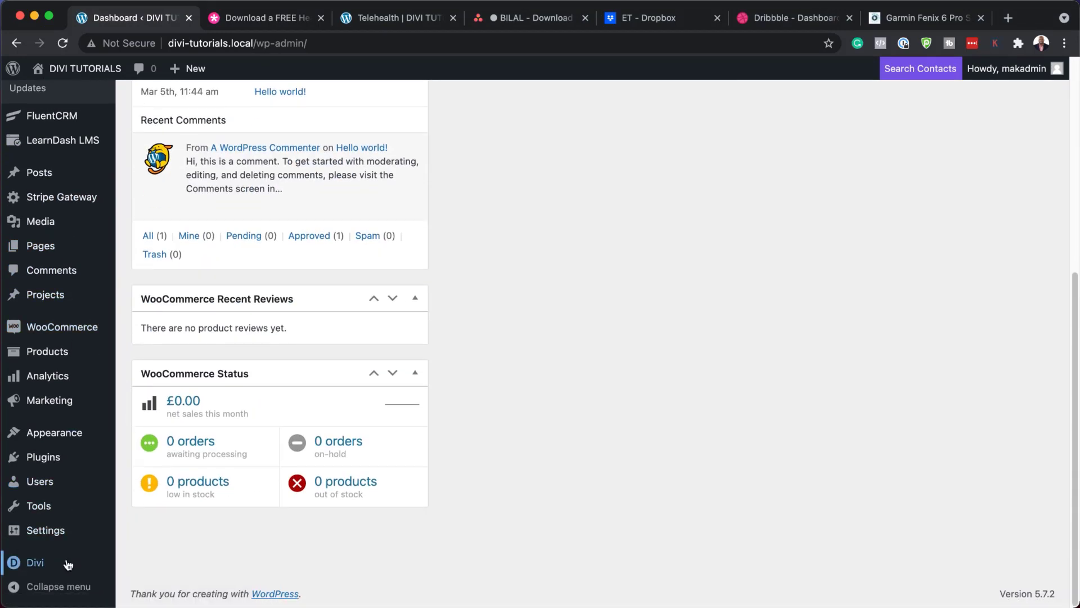
mouse_move(9, 564)
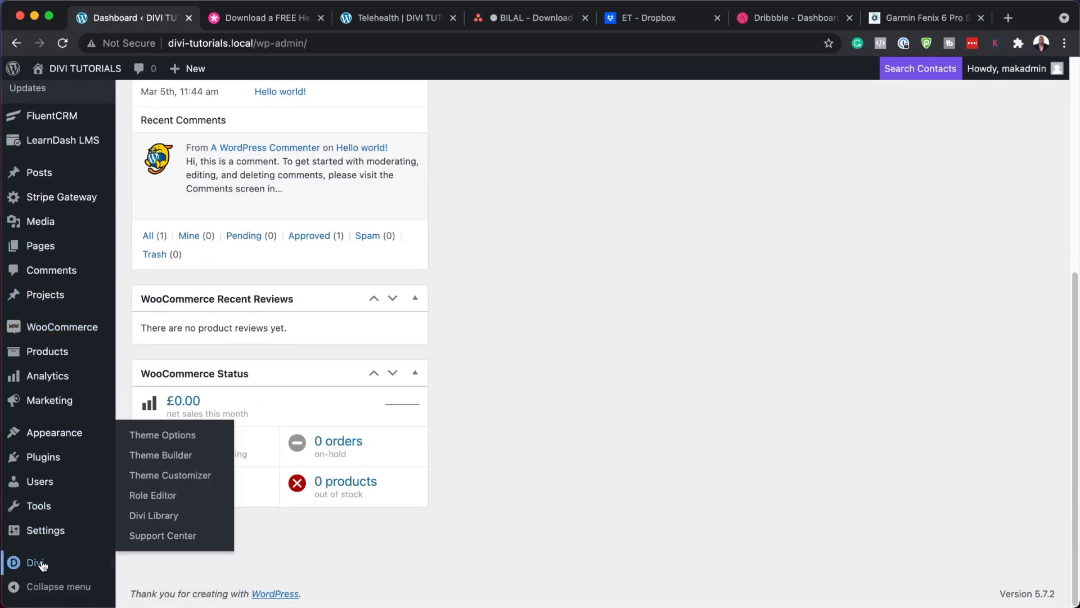
click(175, 460)
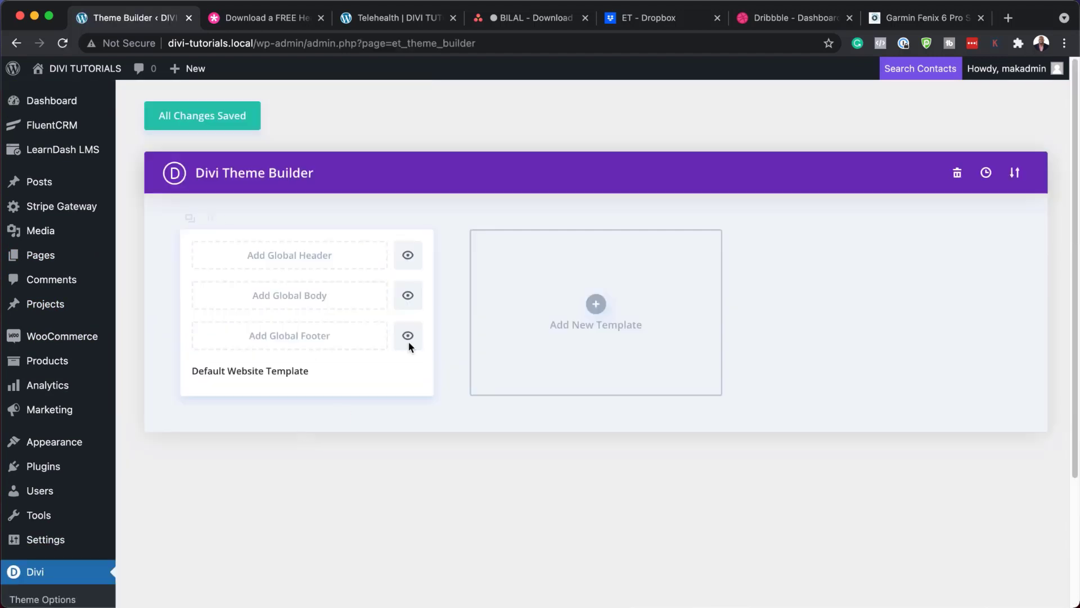
Step: Import the Telehealth template JSON file through the Theme Builder's Portability import
click(1017, 176)
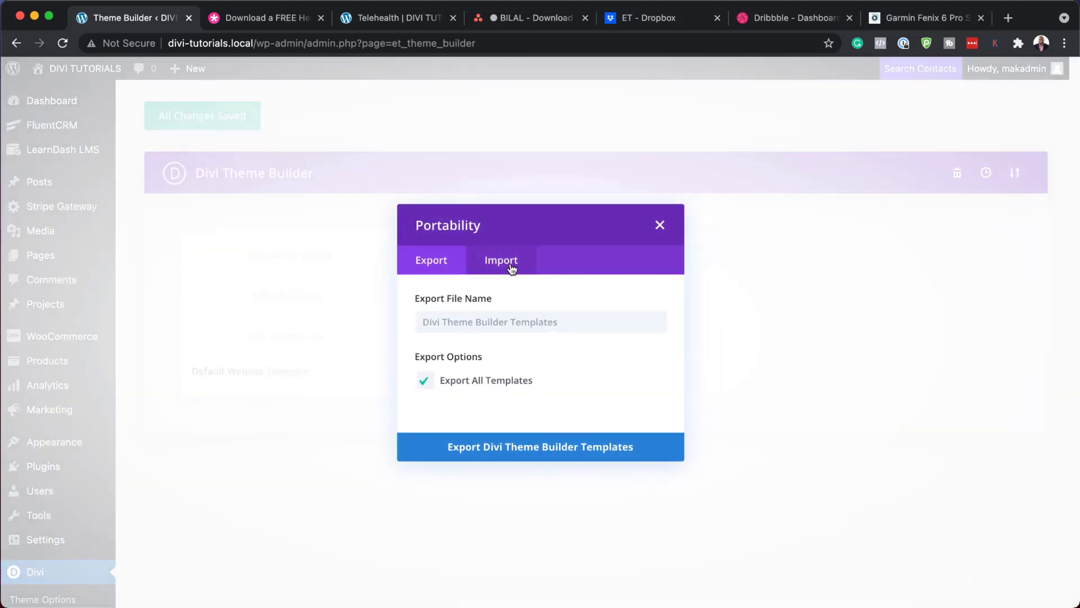
click(512, 264)
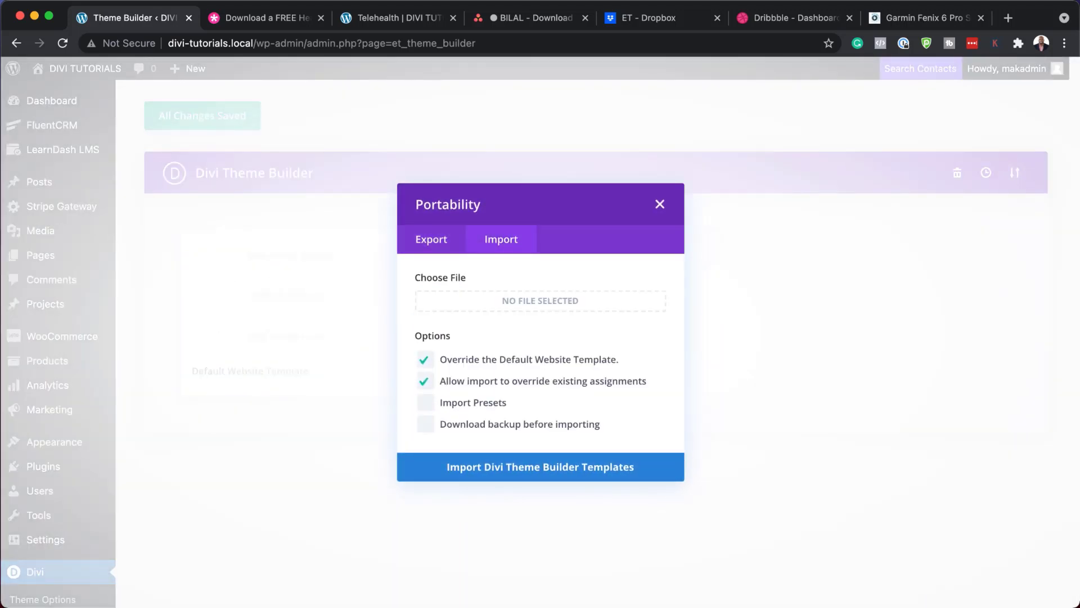
drag(0, 444, 443, 511)
drag(195, 549, 498, 297)
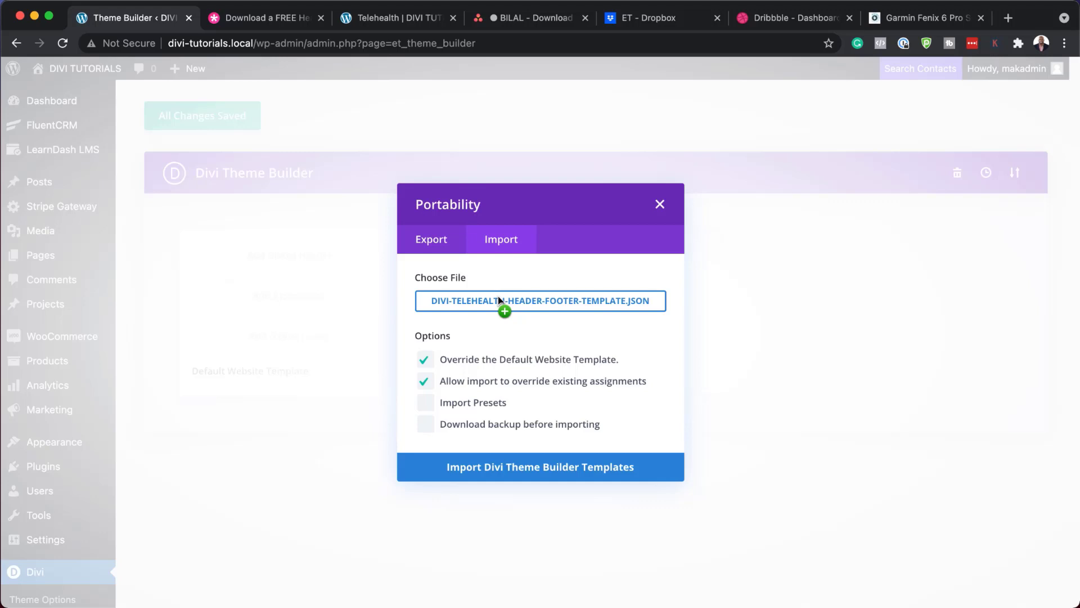
click(537, 469)
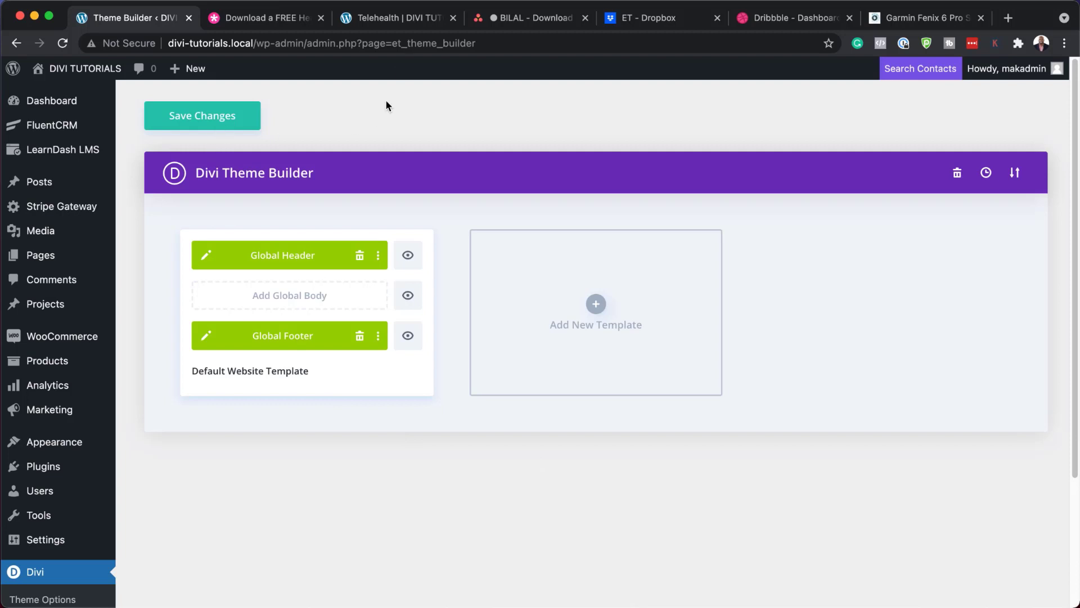
Step: Preview the Telehealth page, scrolling down to its contact card and footer
click(390, 19)
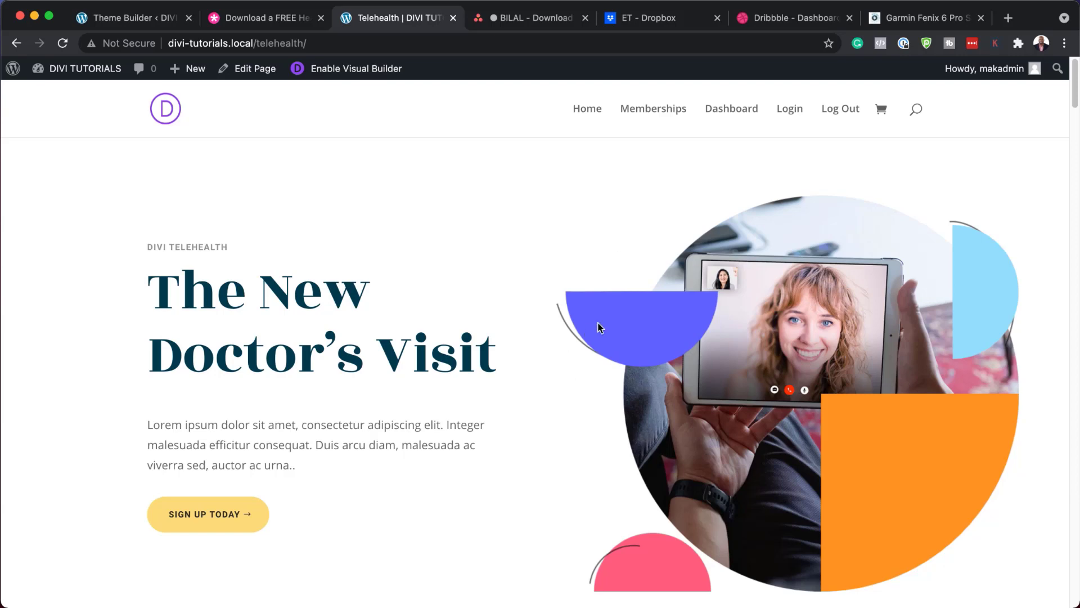
scroll(531, 371, down, 15)
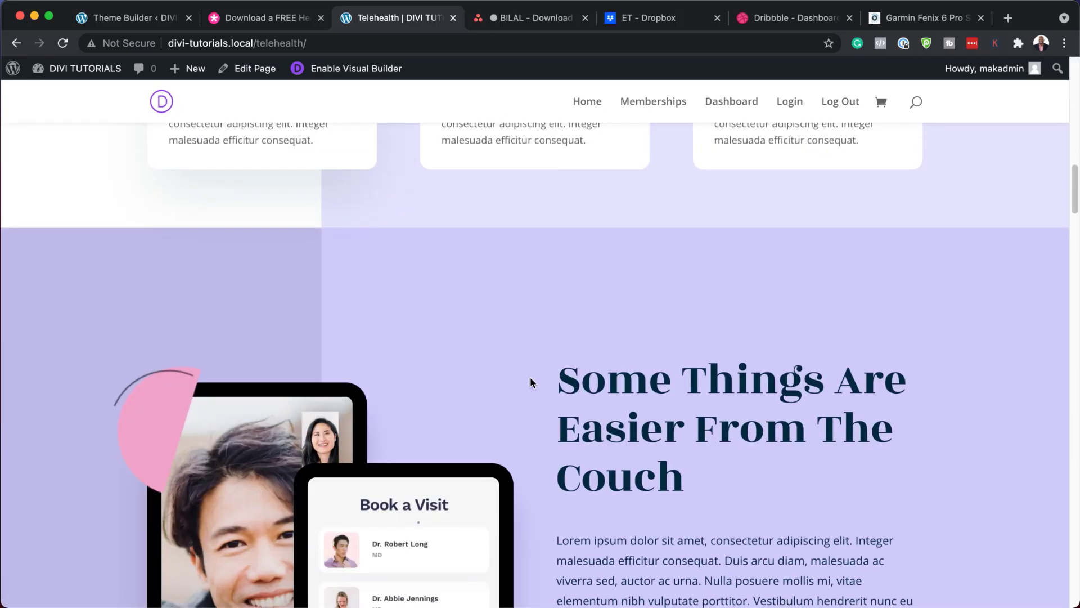
scroll(531, 376, down, 20)
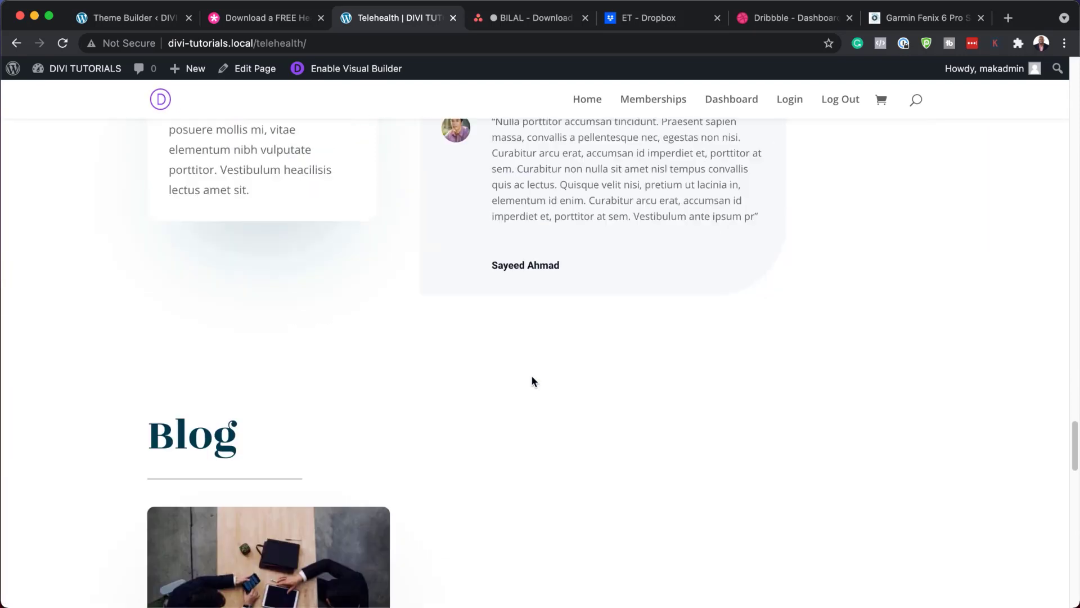
scroll(534, 381, down, 8)
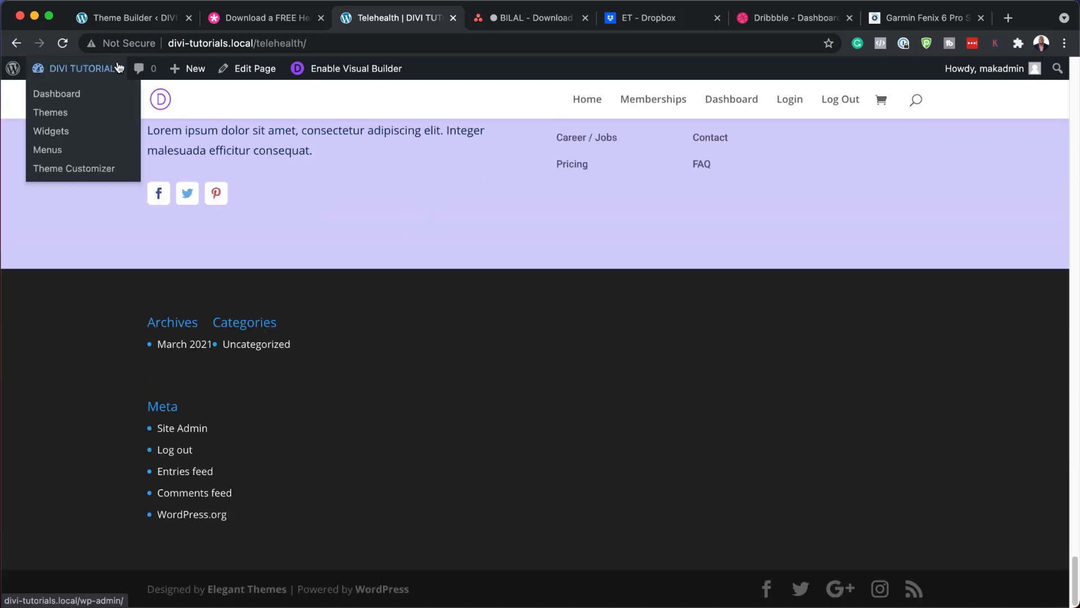
Step: Save the imported Global Header and Footer in the Theme Builder
click(137, 22)
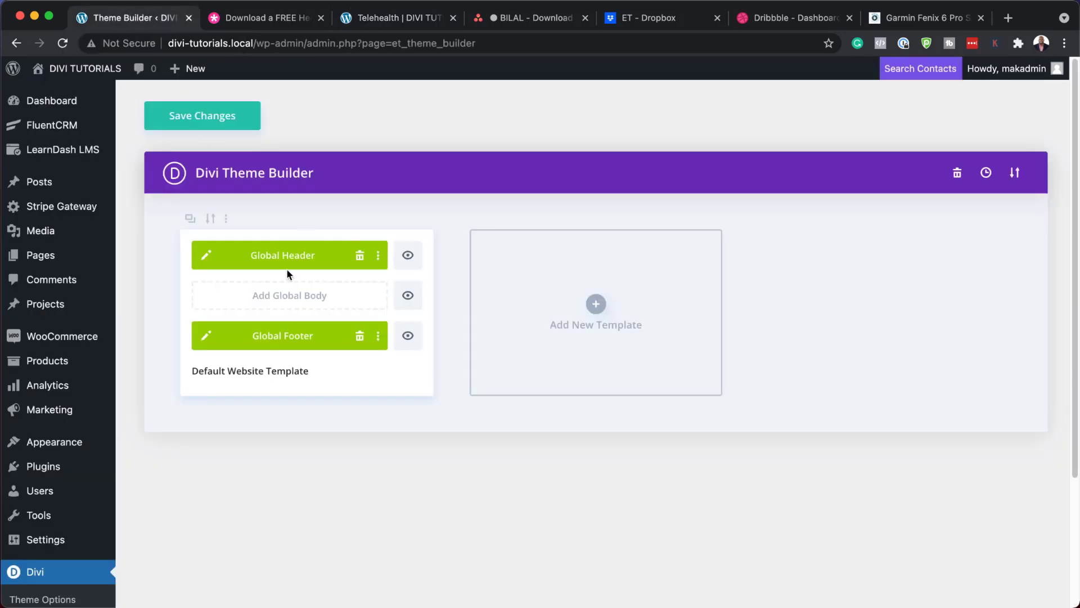
click(385, 16)
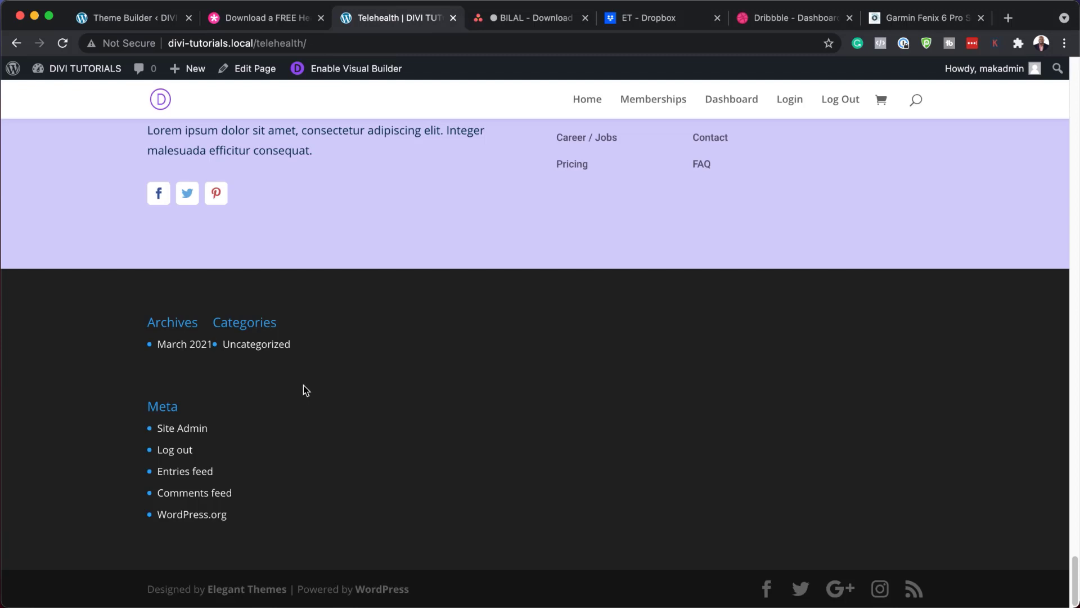
click(132, 22)
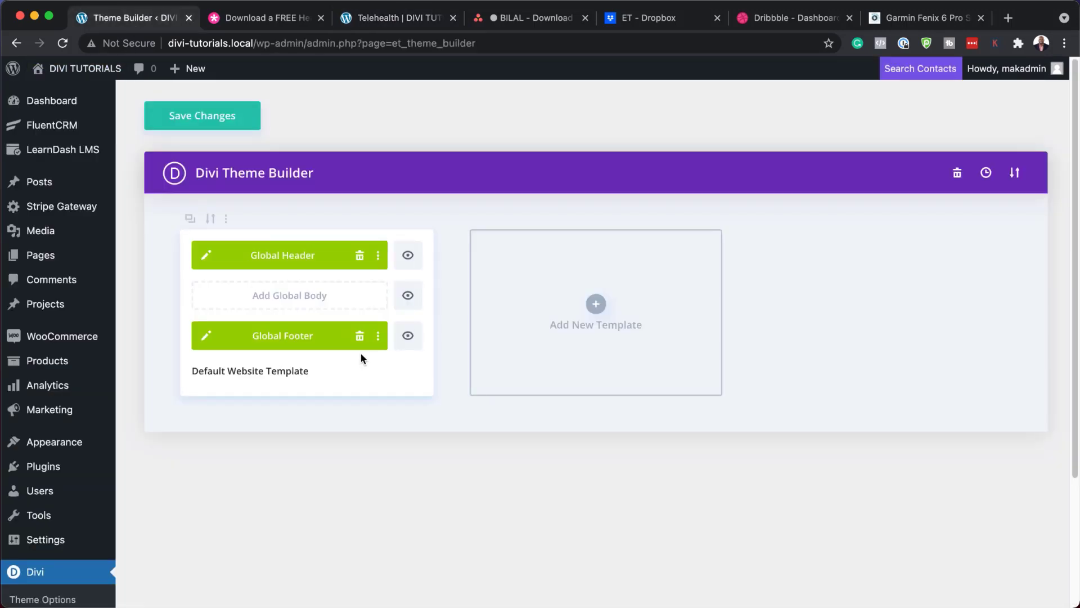
click(219, 119)
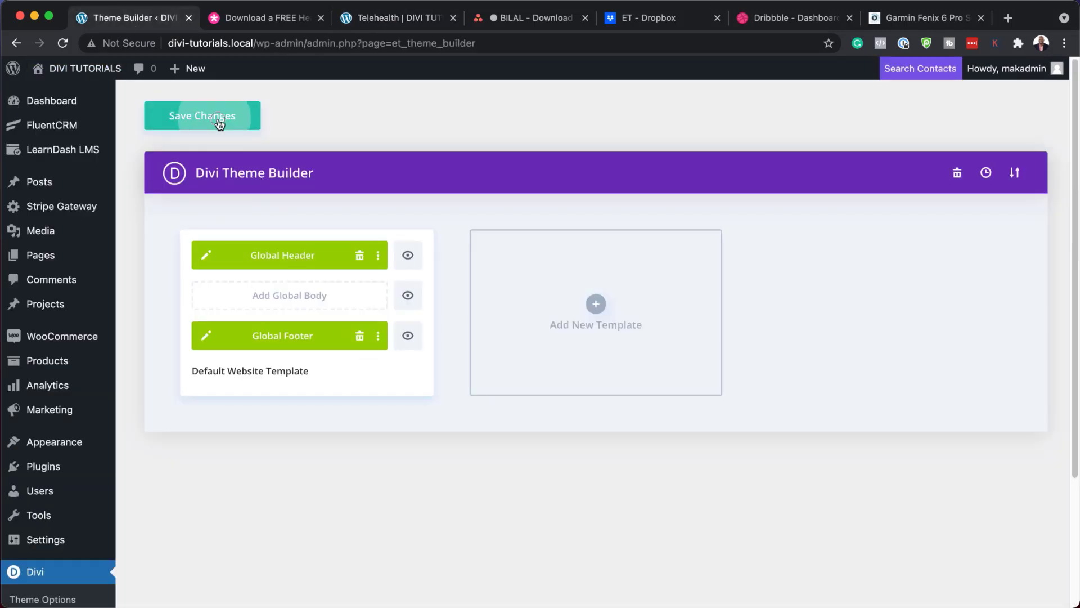
Step: Recheck the Telehealth page's contact card and footer, then return to the Theme Builder
click(376, 19)
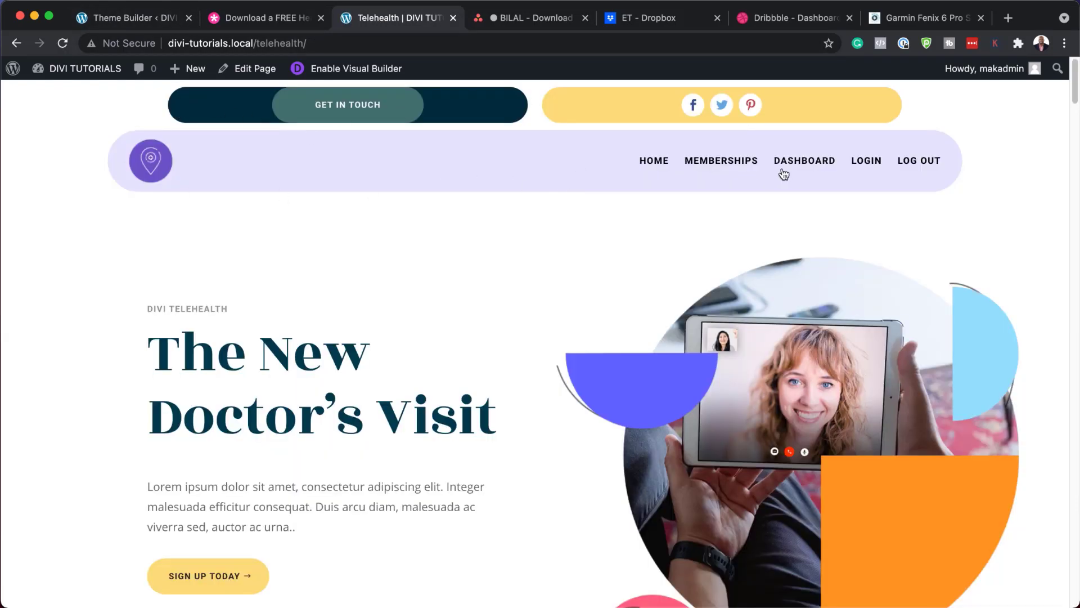
scroll(481, 378, down, 3)
scroll(481, 378, down, 20)
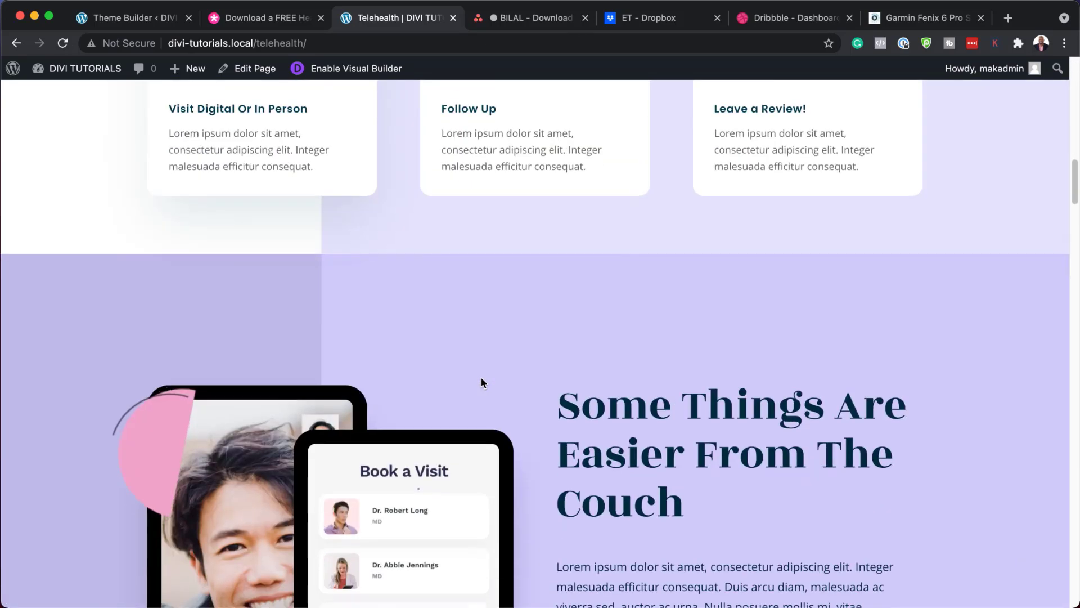
scroll(481, 382, down, 20)
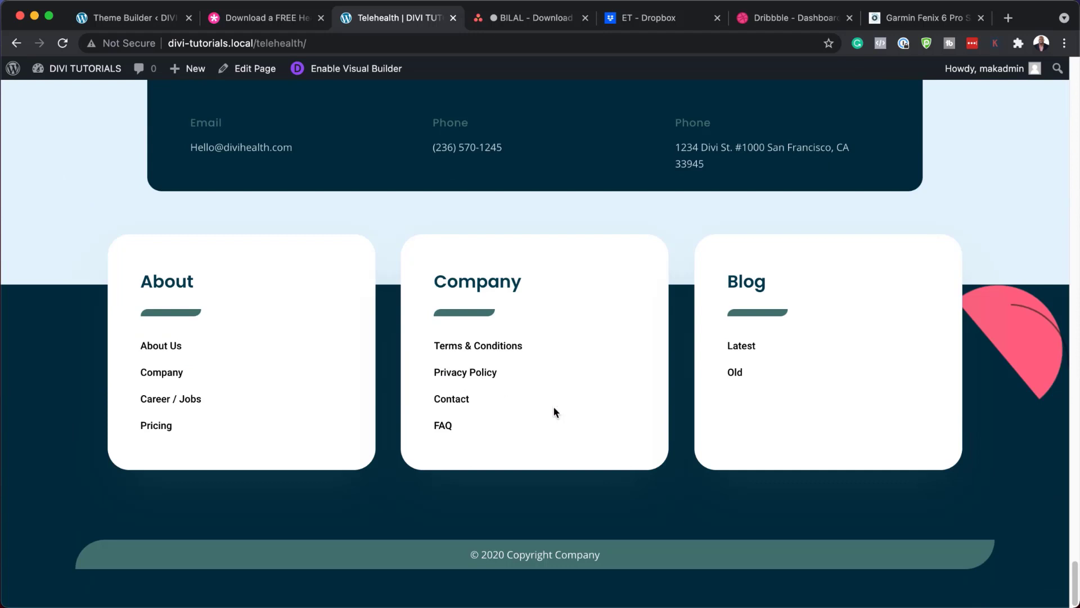
scroll(469, 382, up, 10)
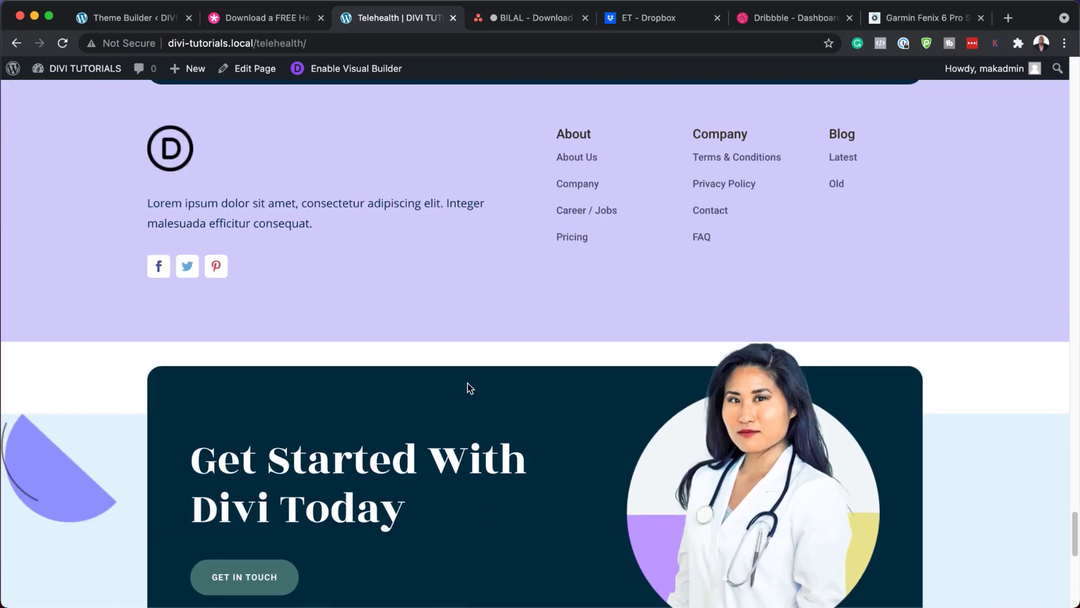
scroll(467, 383, up, 7)
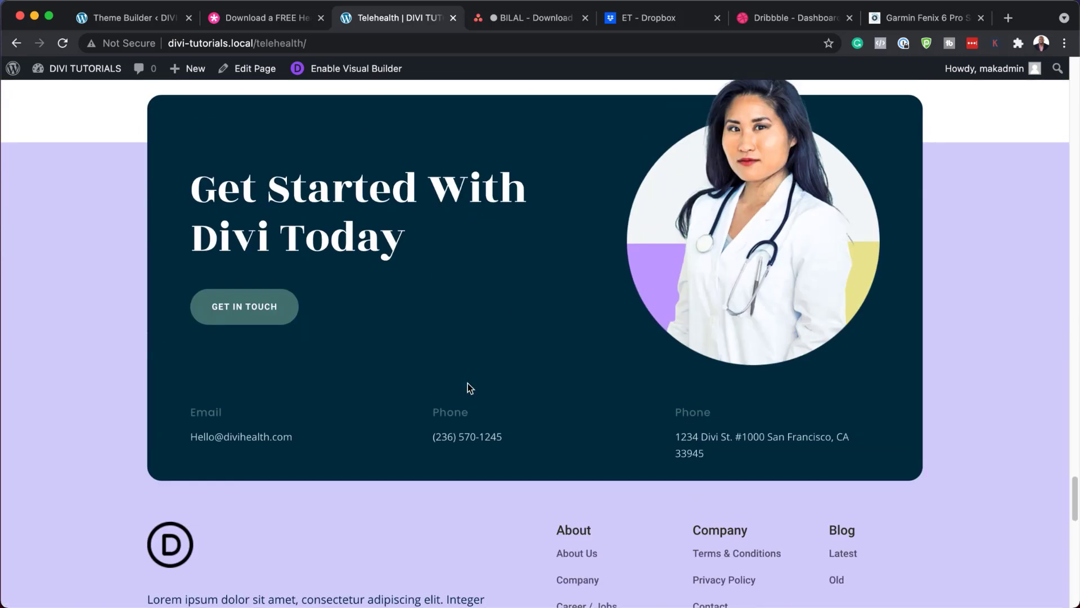
scroll(468, 383, down, 16)
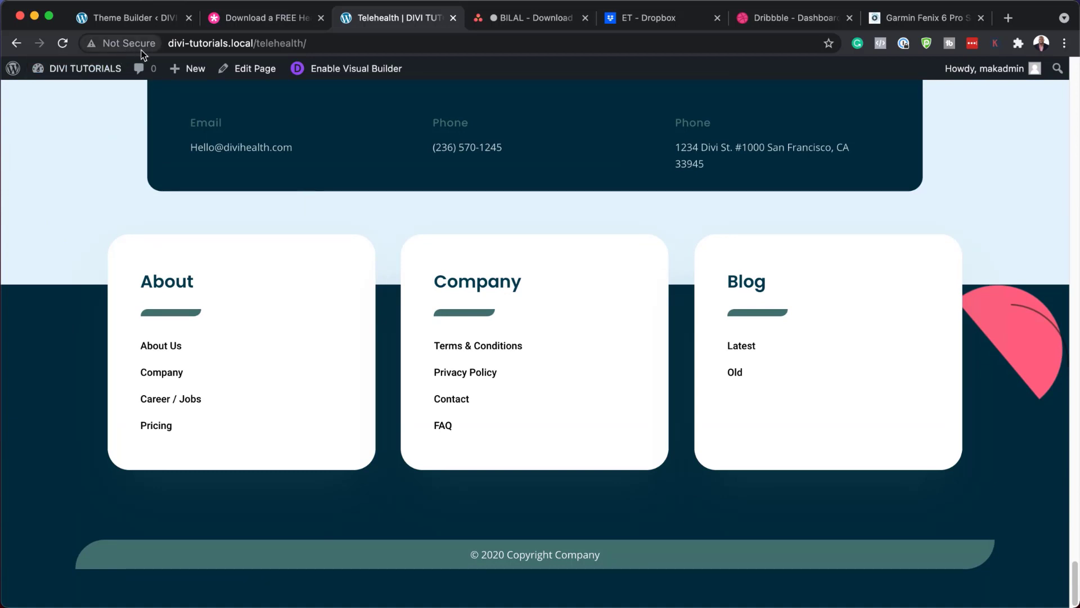
click(149, 21)
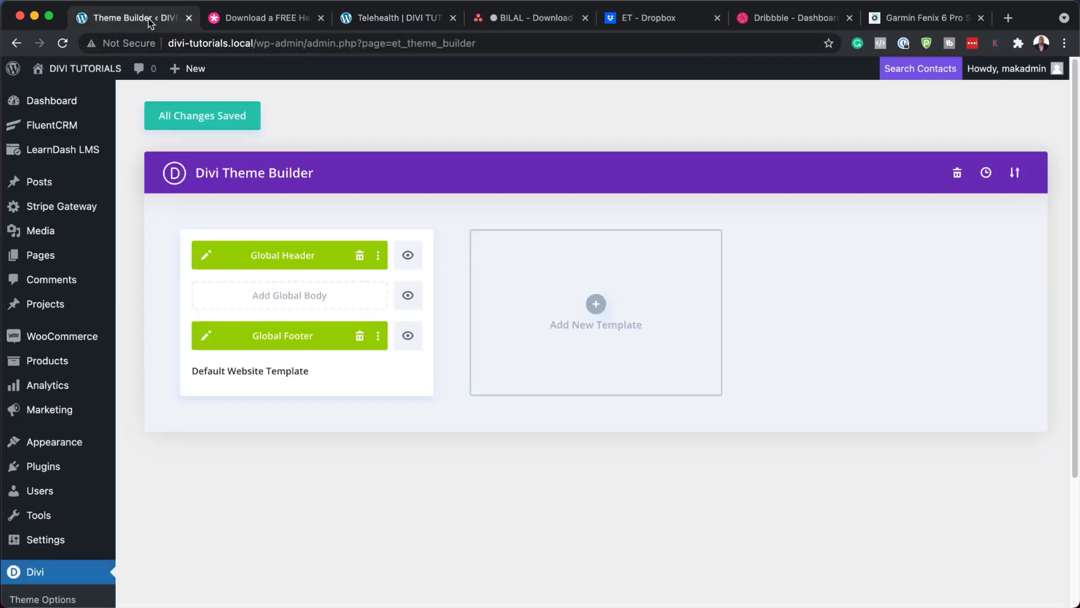
Step: Open the Global Header layout and give the Get In Touch button a # link
click(208, 256)
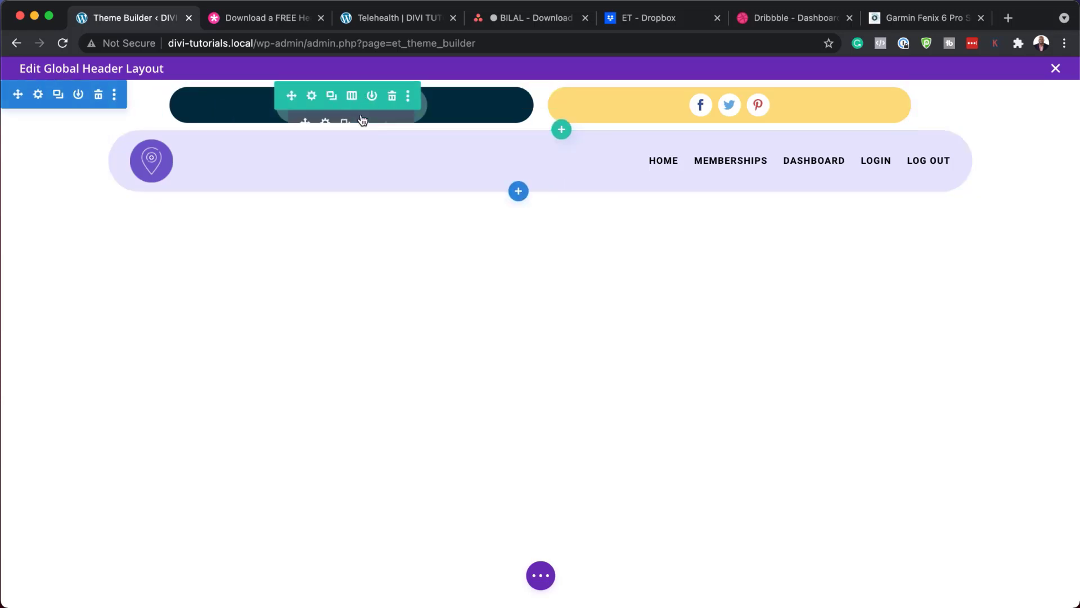
click(328, 123)
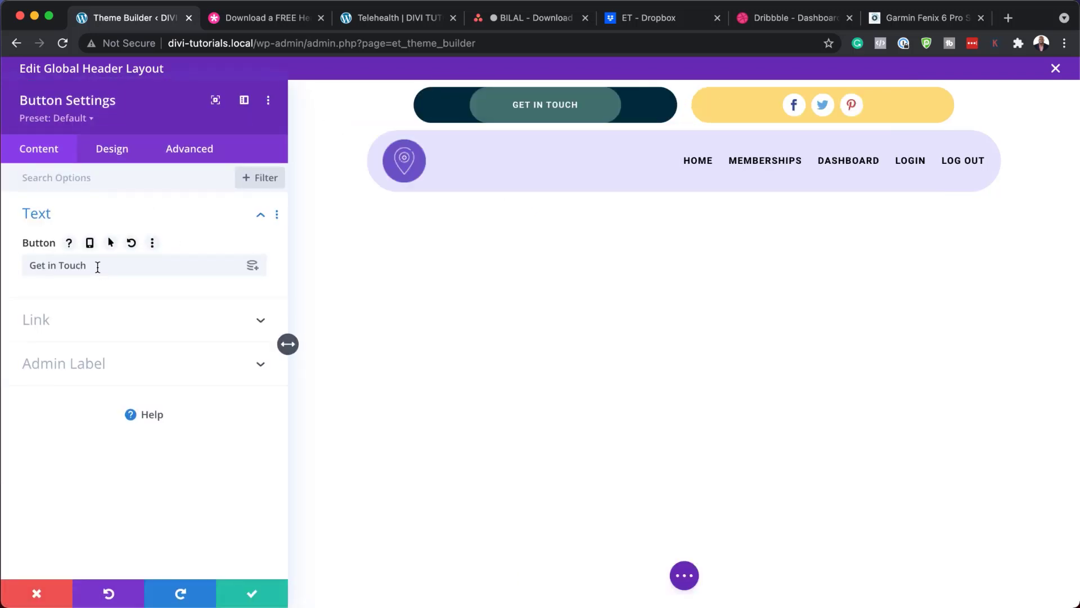
drag(98, 267, 12, 265)
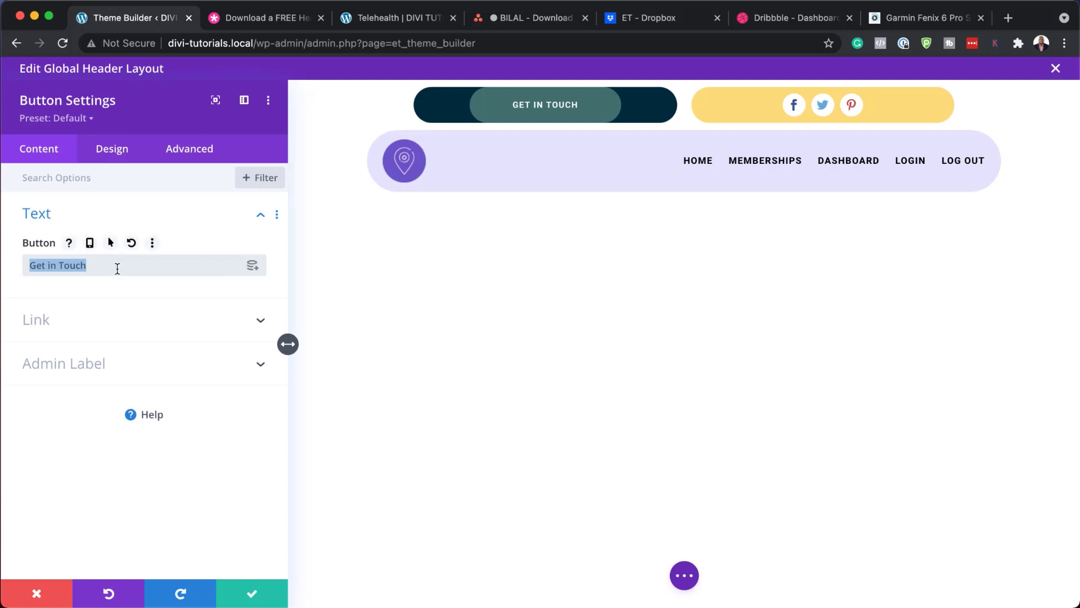
click(53, 322)
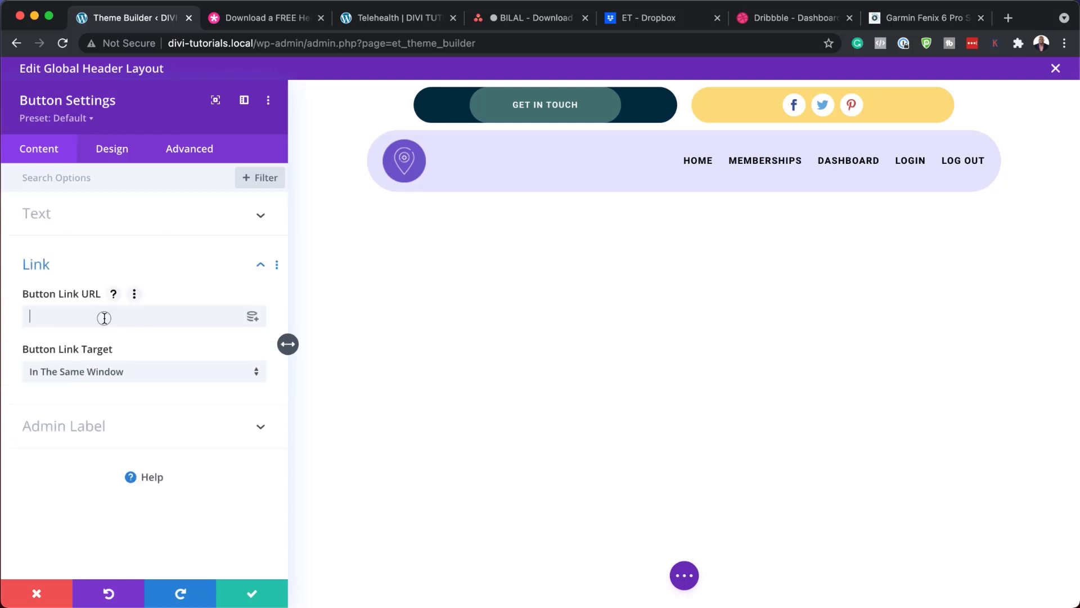
text(#)
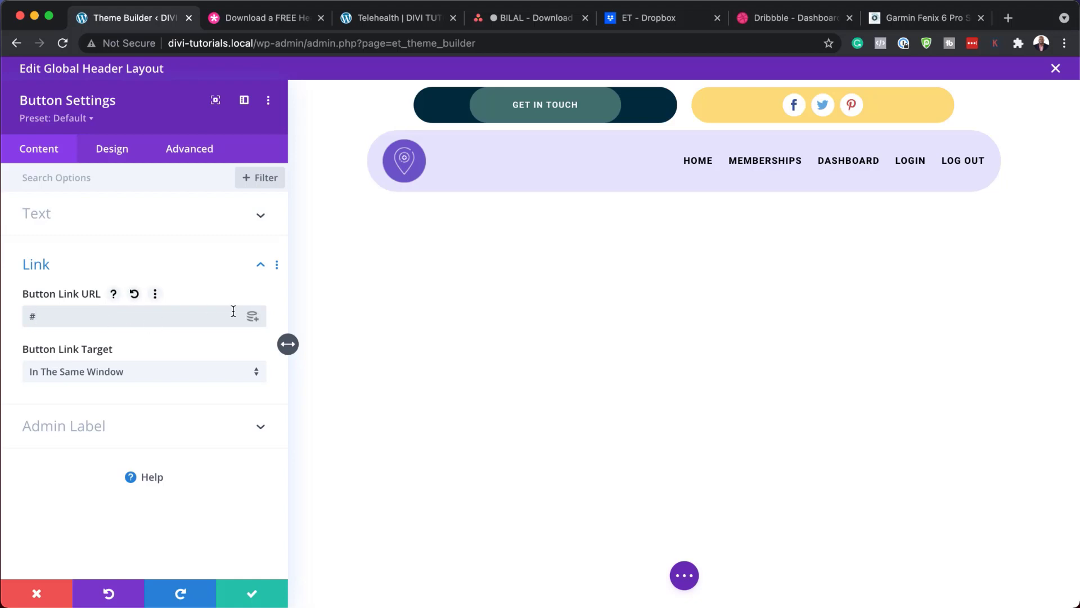
Step: Make the Get In Touch button text yellow
click(114, 151)
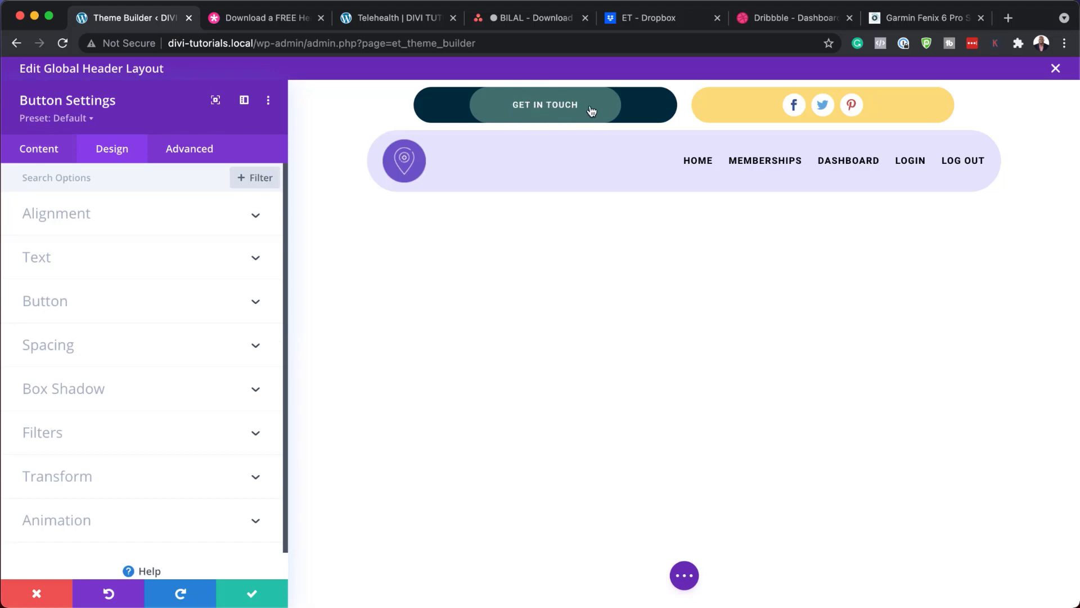
click(68, 313)
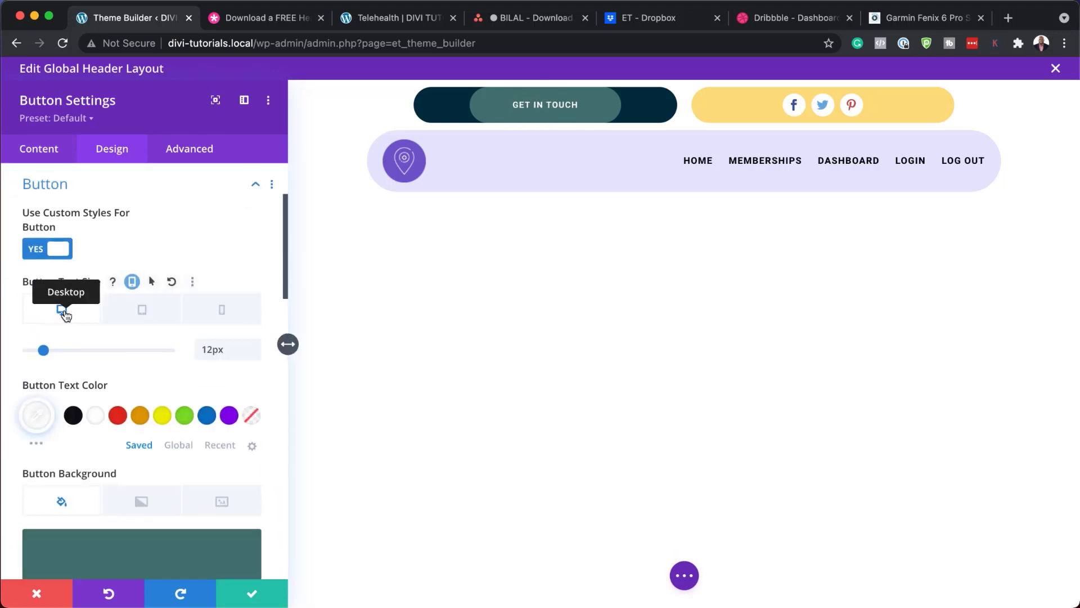
scroll(236, 464, down, 2)
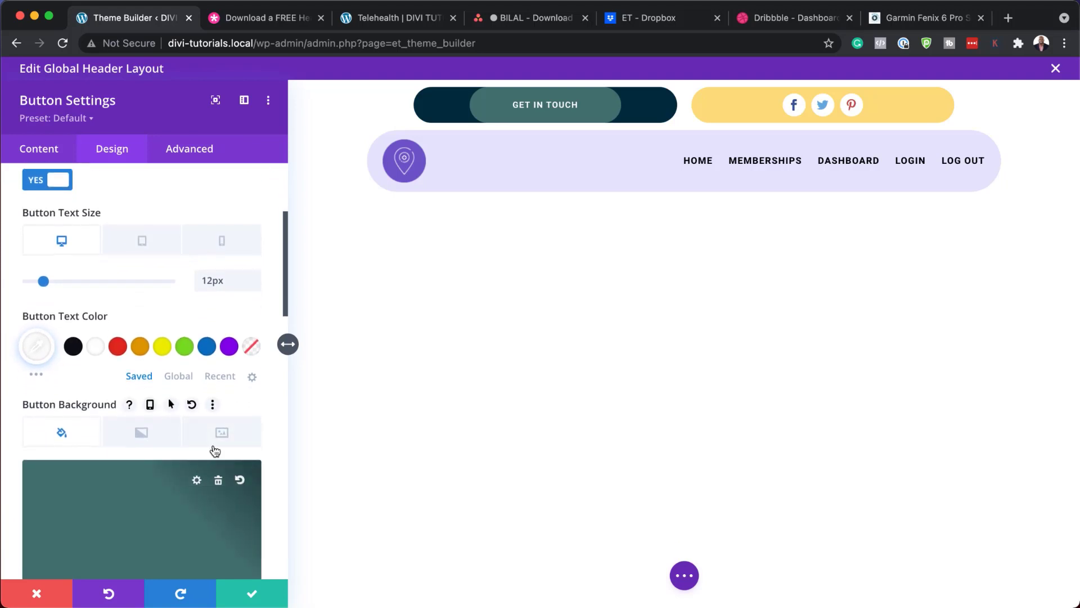
click(161, 347)
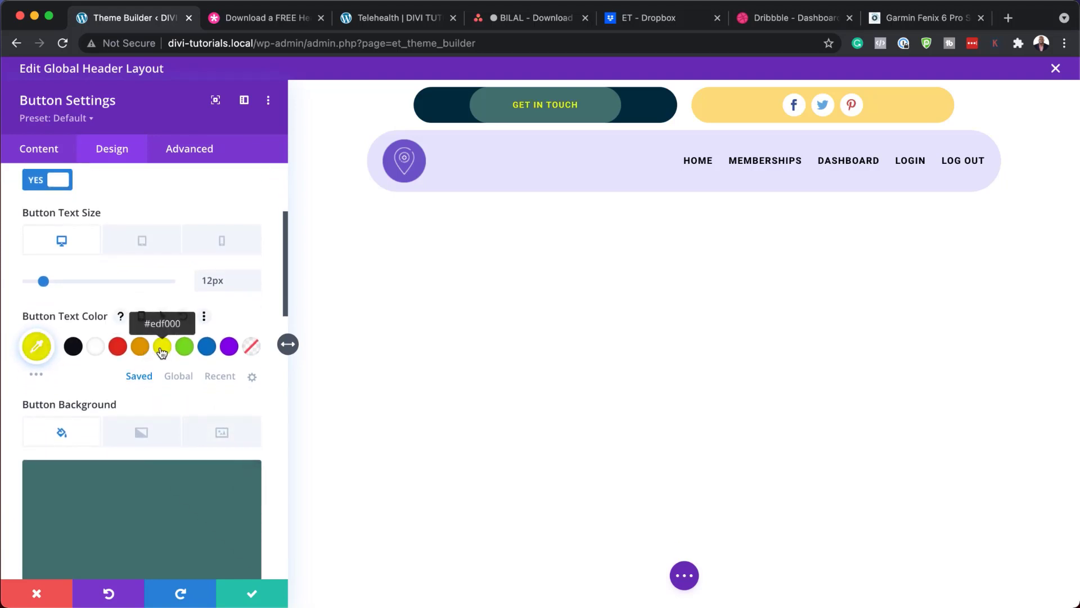
scroll(225, 484, down, 5)
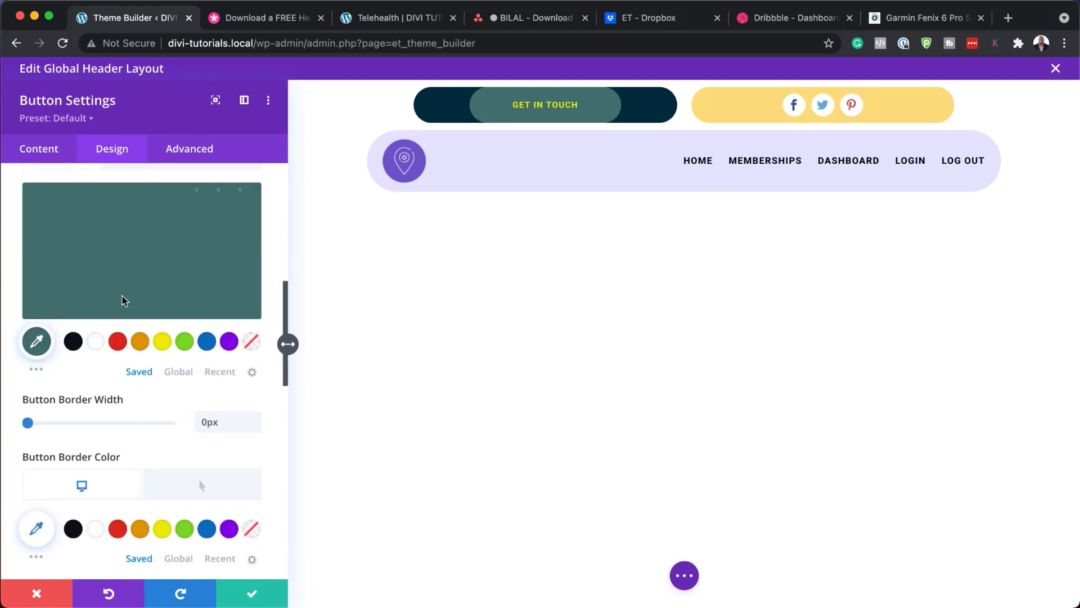
Step: Try blue, green, purple, red, black and yellow button backgrounds, then discard all changes
click(206, 343)
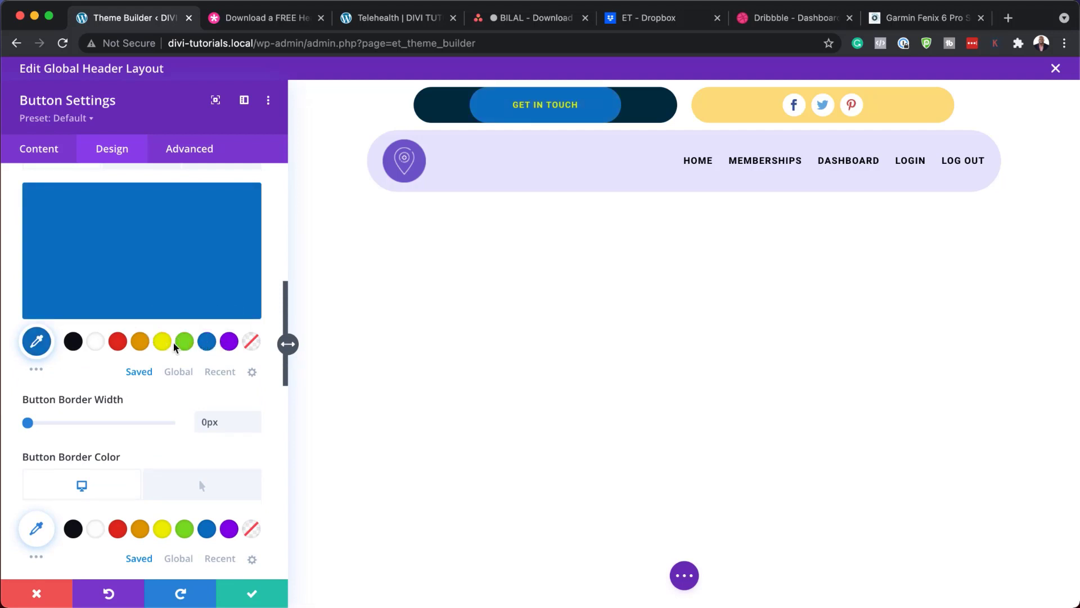
click(184, 345)
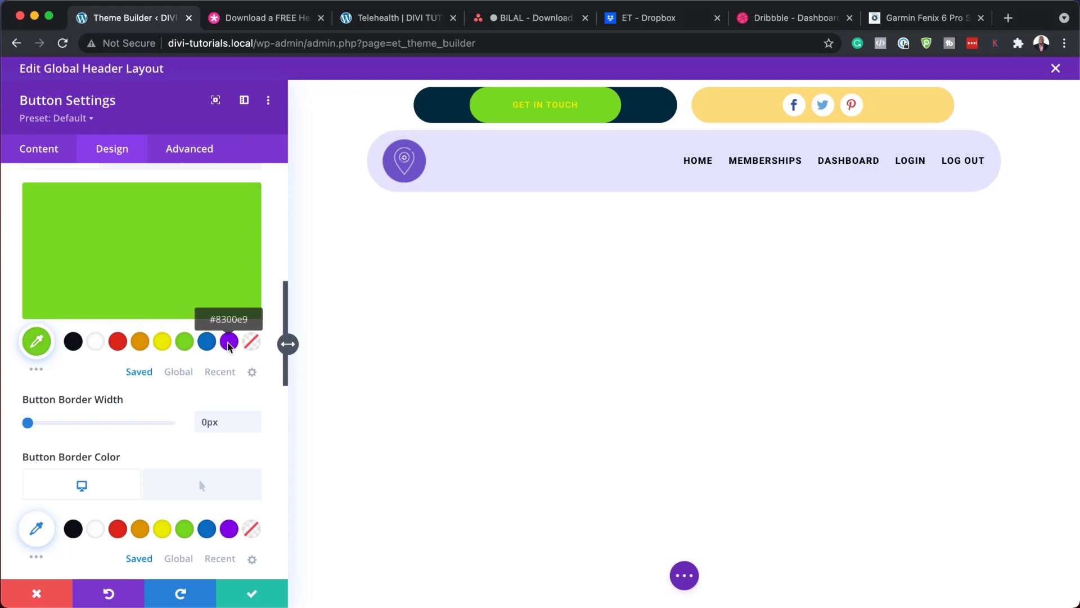
click(231, 347)
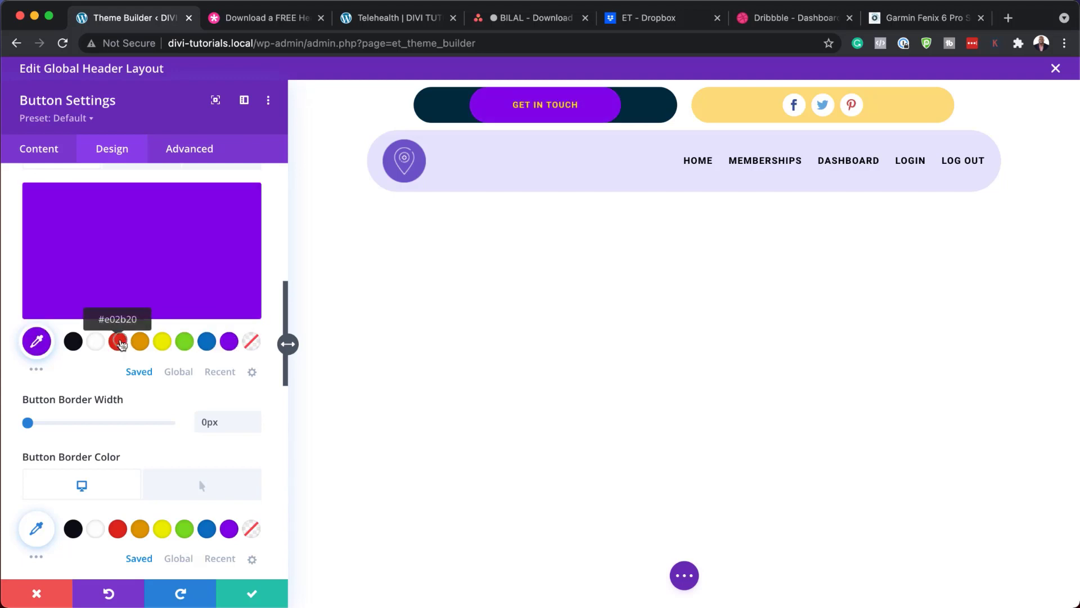
click(118, 344)
click(74, 343)
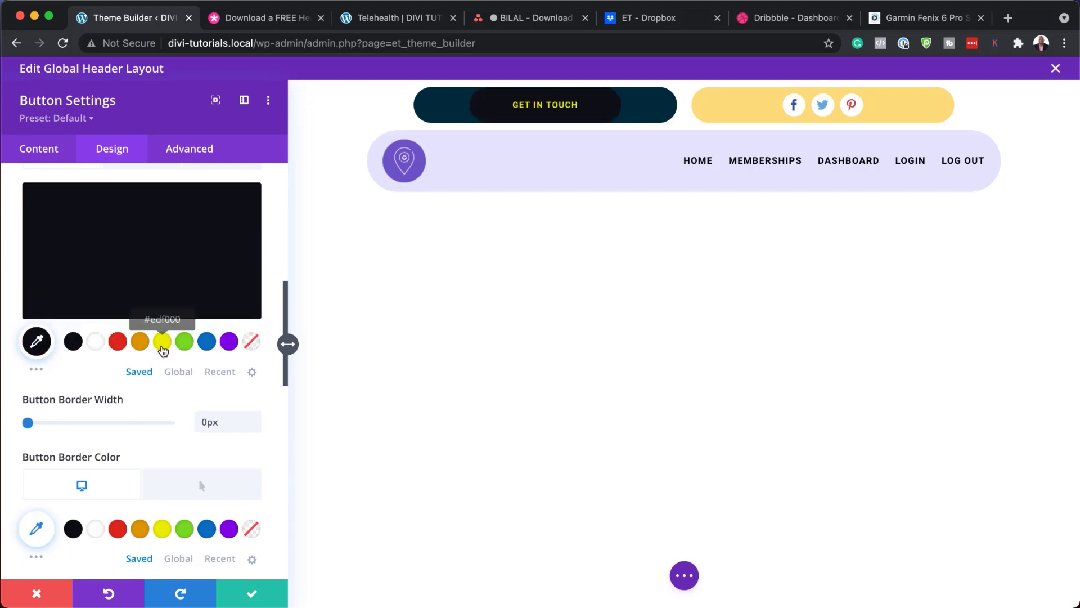
click(163, 349)
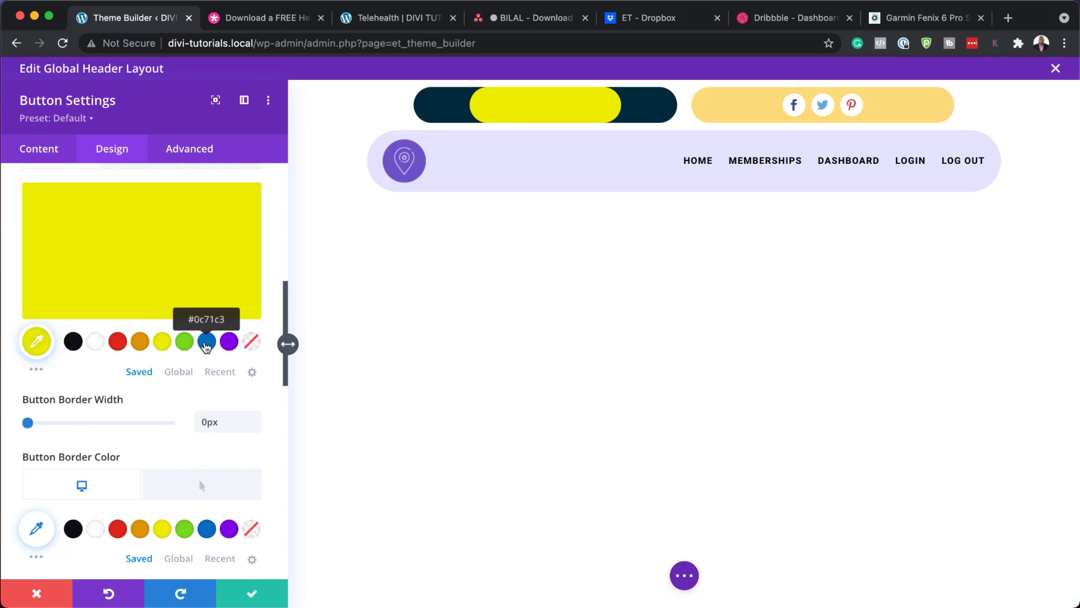
click(207, 346)
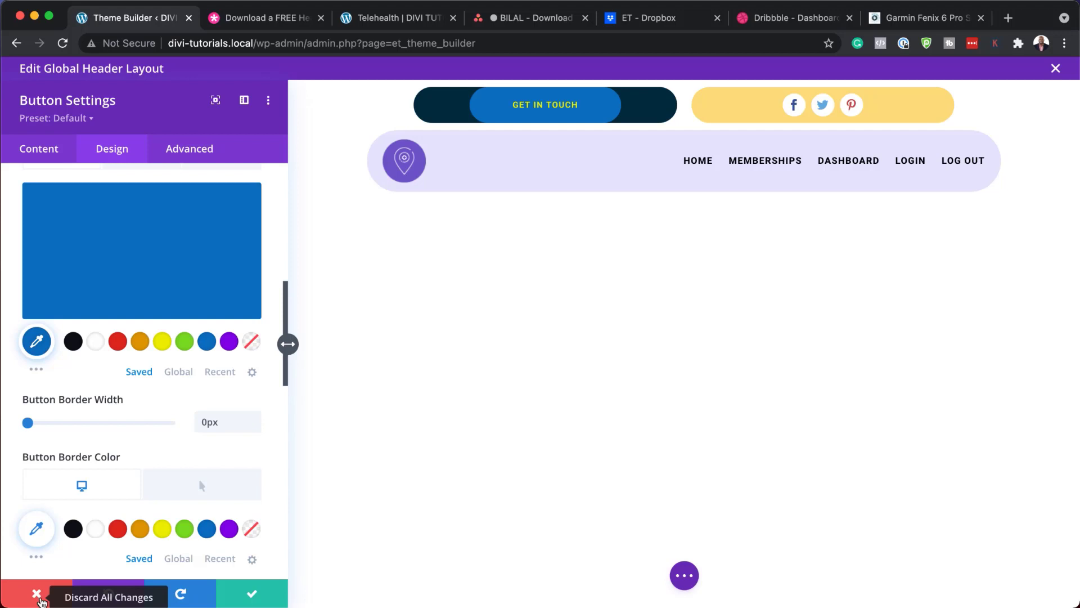
click(37, 596)
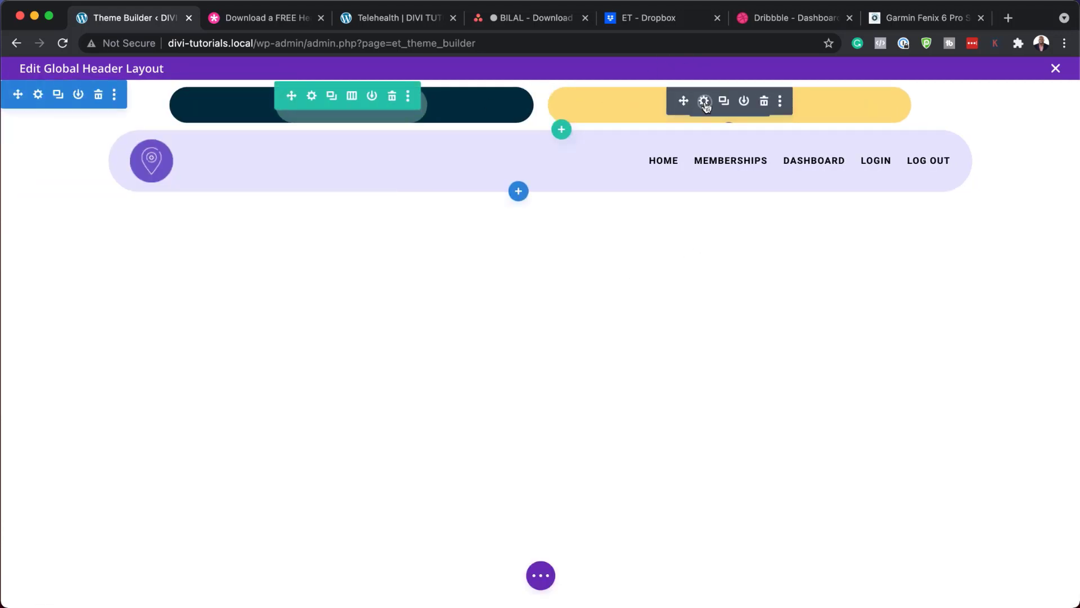
Step: Duplicate the Pinterest social network entry and change the copy to LinkedIn with an account link
click(704, 101)
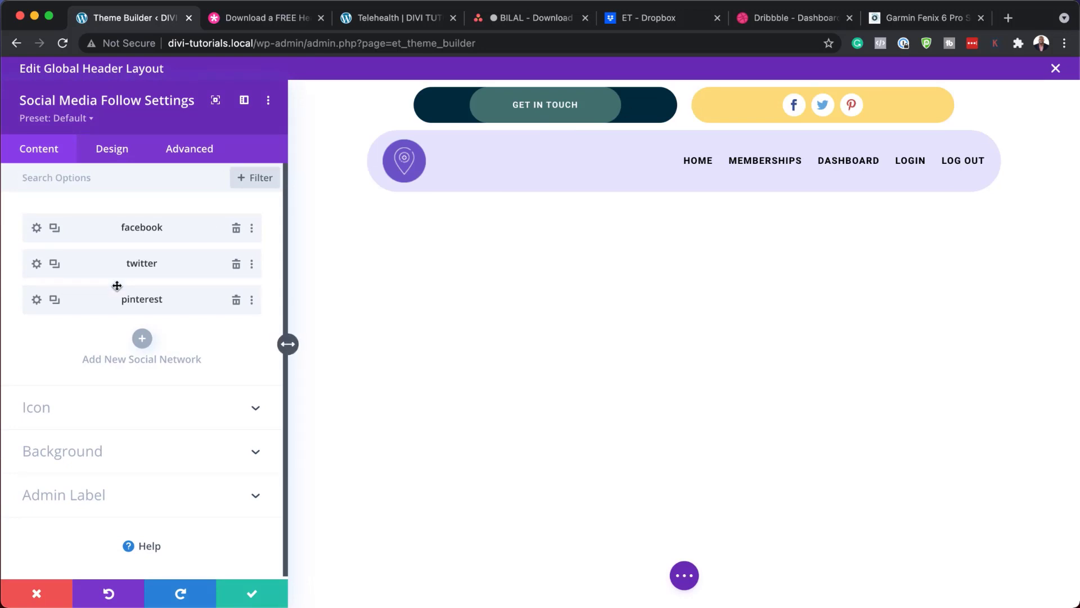
click(55, 300)
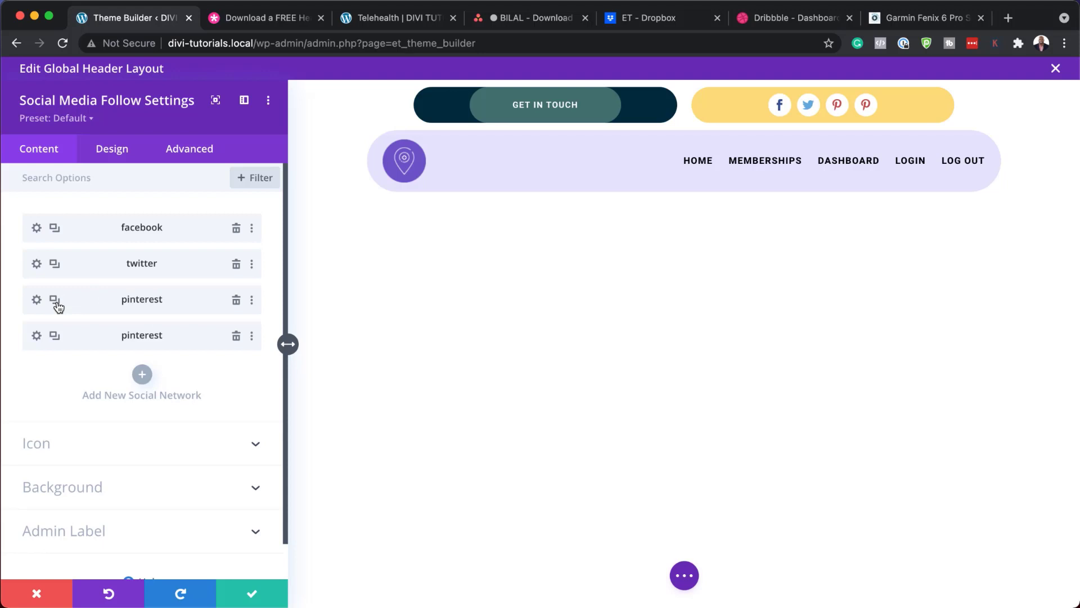
click(37, 337)
click(90, 271)
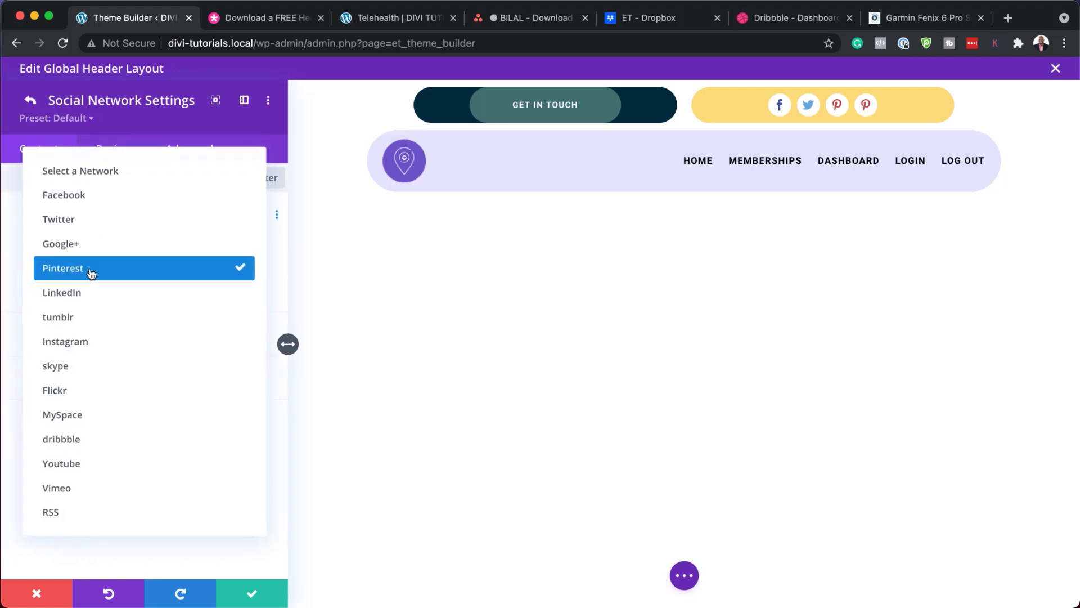
click(108, 298)
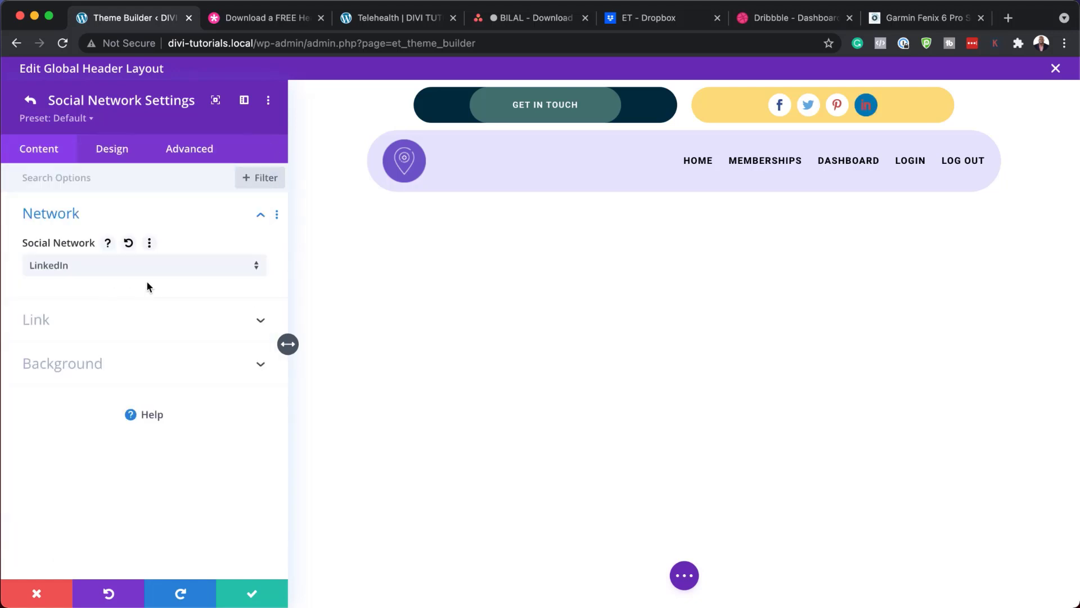
click(73, 320)
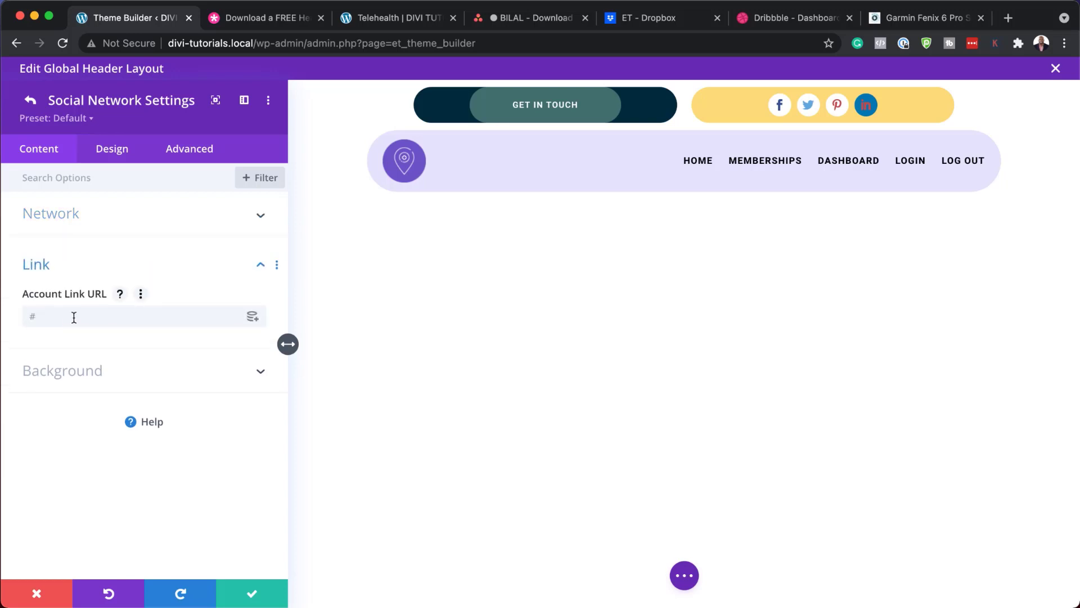
click(73, 318)
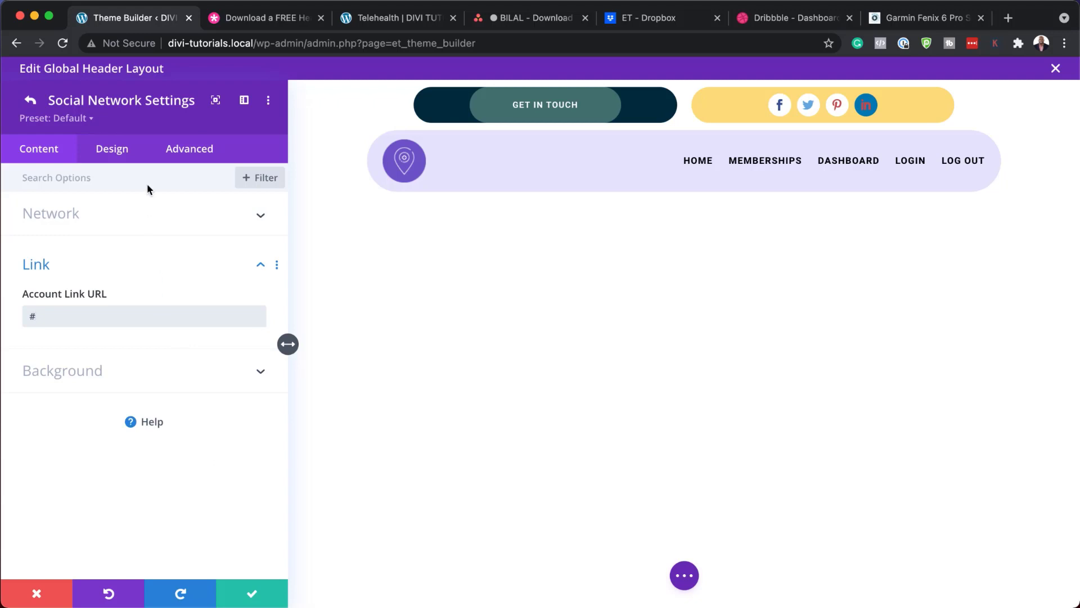
Step: Browse the network's icon colour options, then discard the social network changes
click(120, 150)
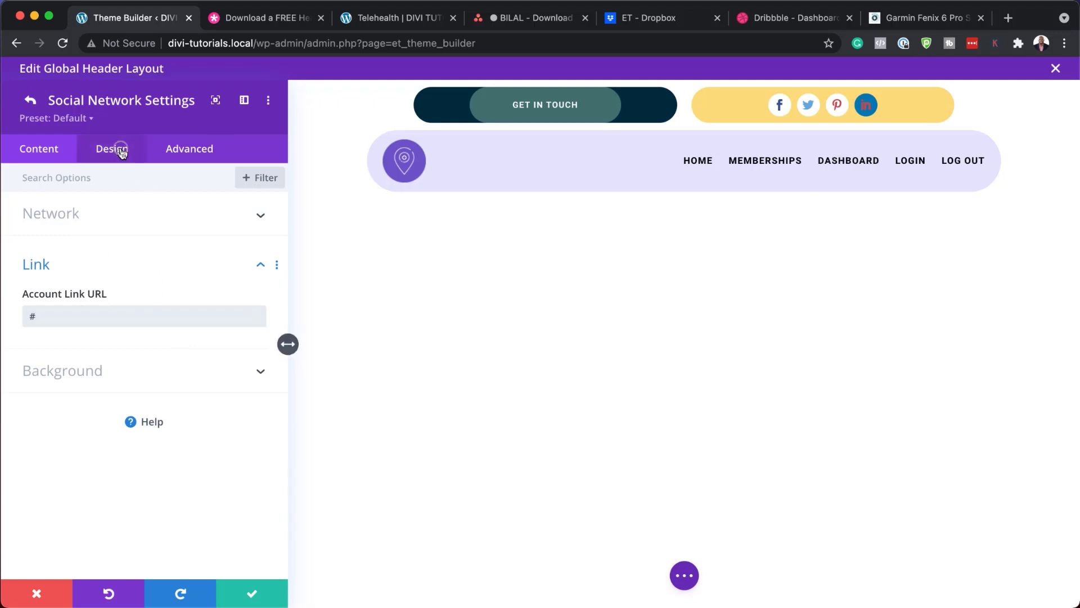
click(67, 213)
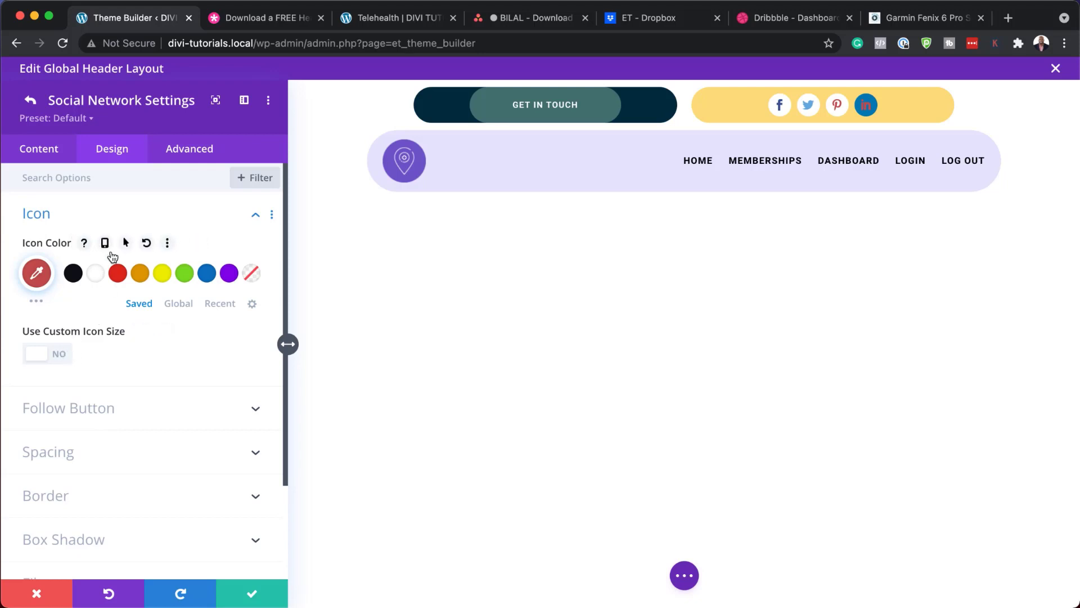
scroll(130, 320, down, 3)
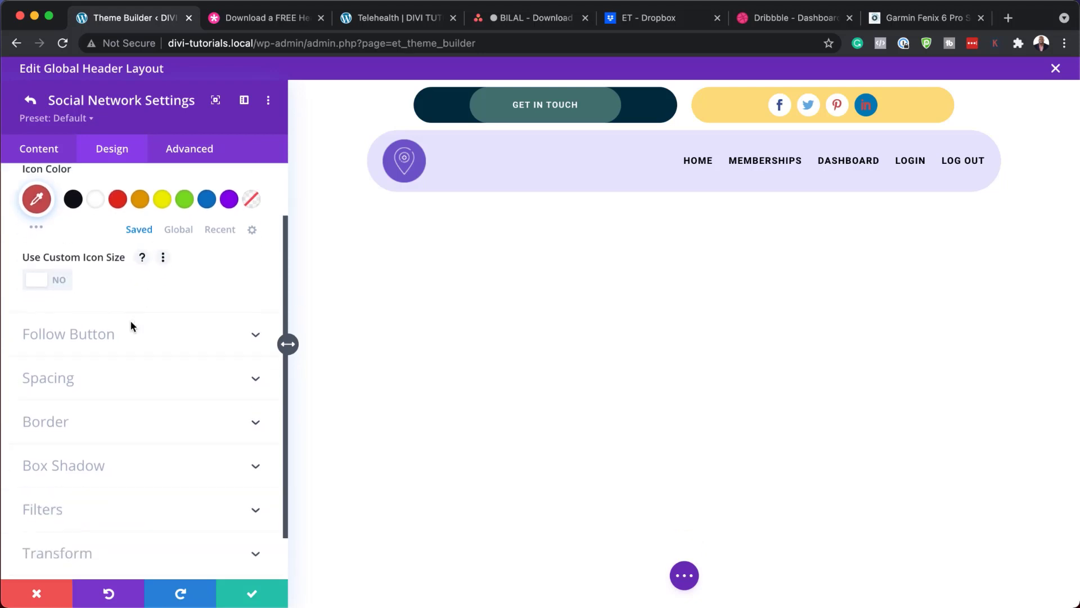
scroll(147, 336, down, 1)
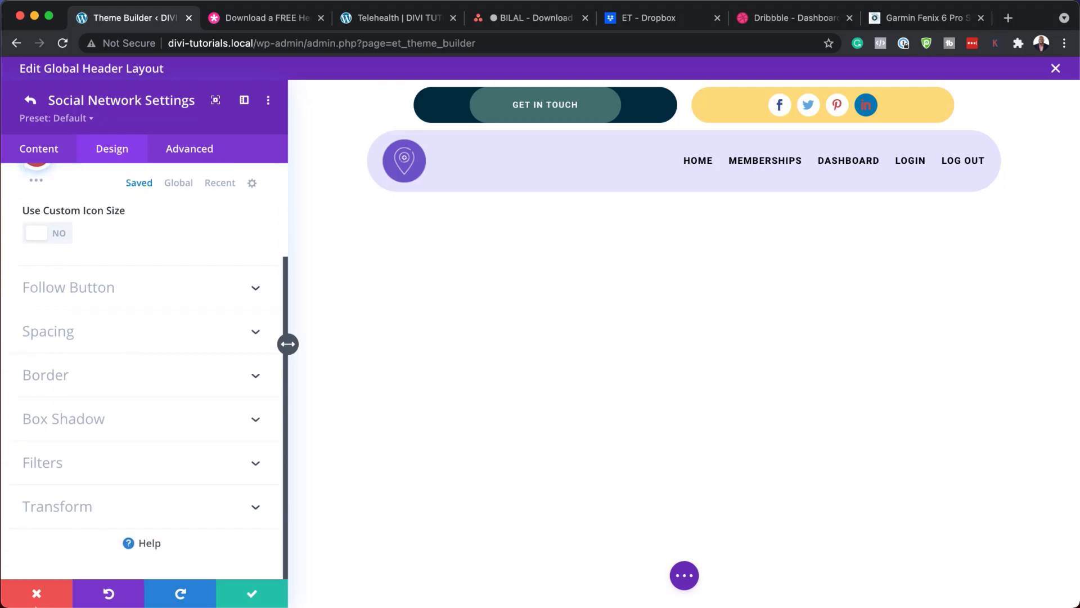
click(40, 599)
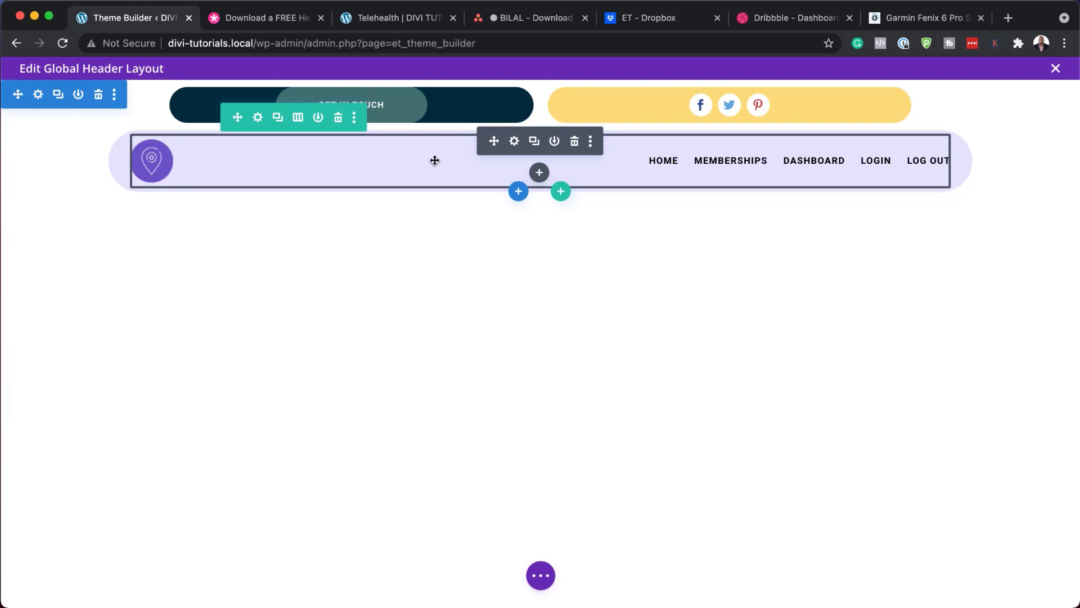
Step: Set the header menu logo to the award icon telehealth-icon_14
click(515, 141)
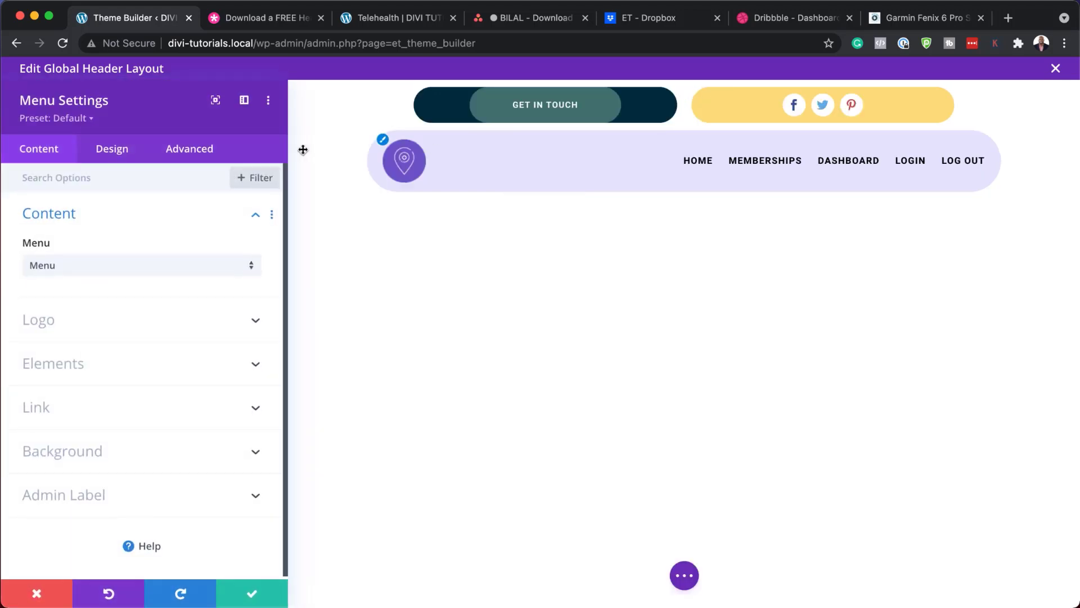
click(84, 324)
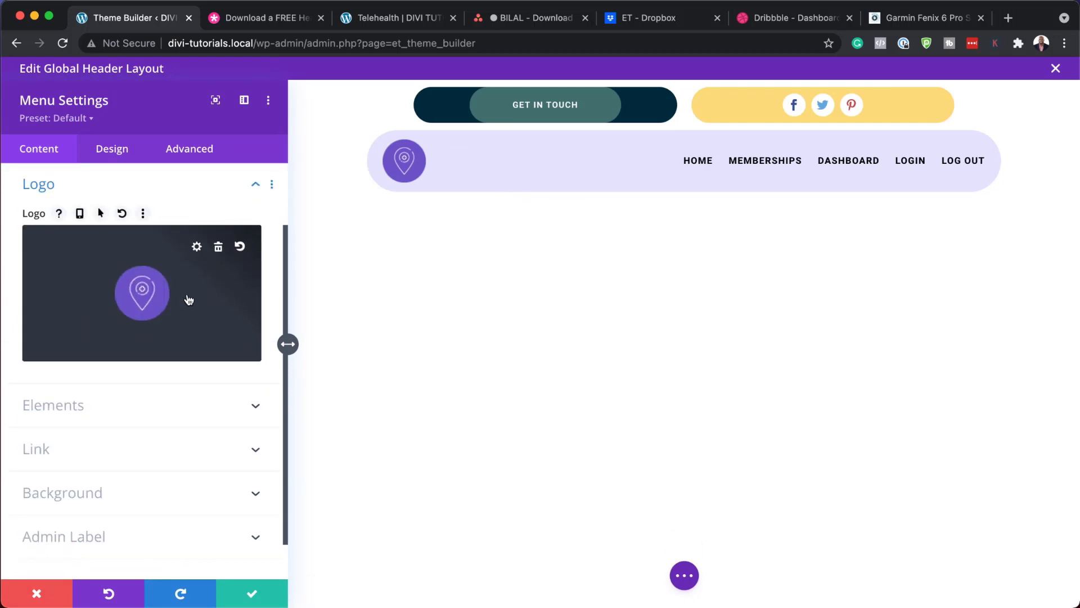
click(168, 296)
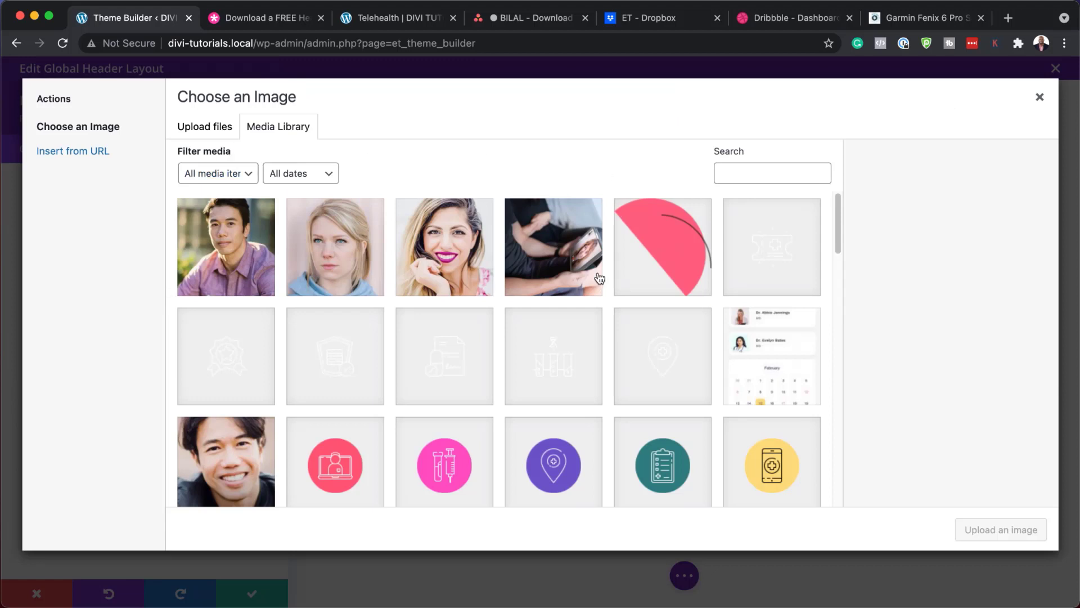
click(236, 367)
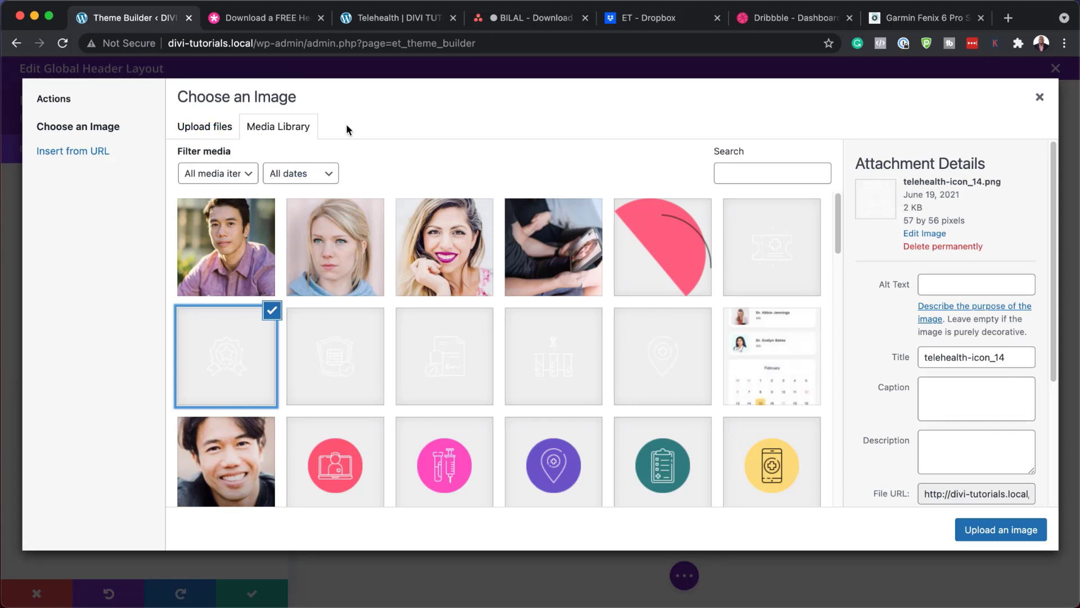
click(1004, 535)
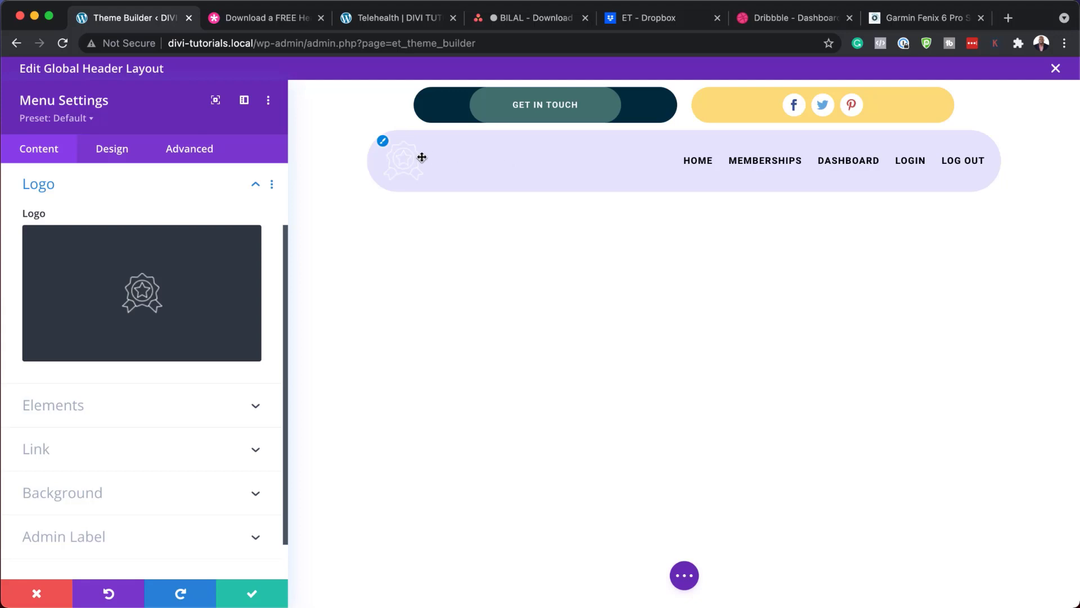
Step: Replace the logo with the purple location-pin icon from the media library
click(175, 292)
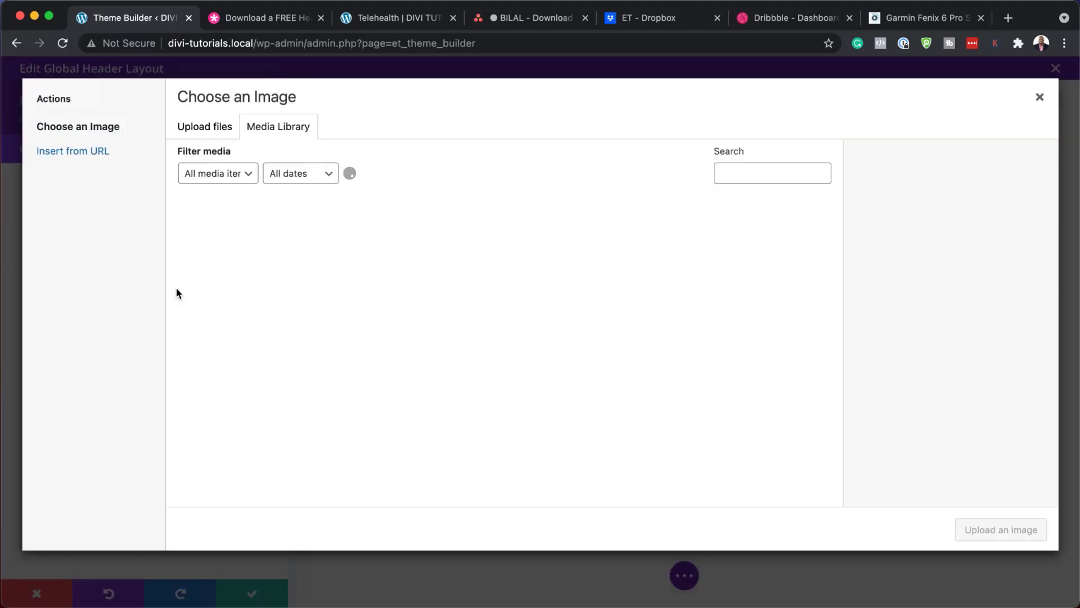
scroll(658, 343, down, 3)
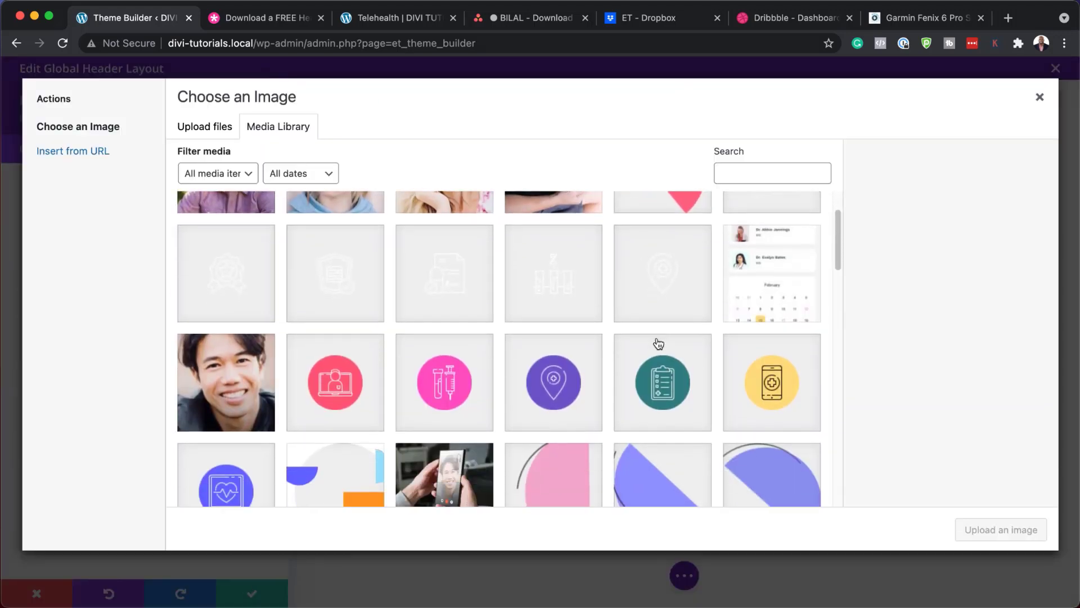
scroll(658, 343, down, 3)
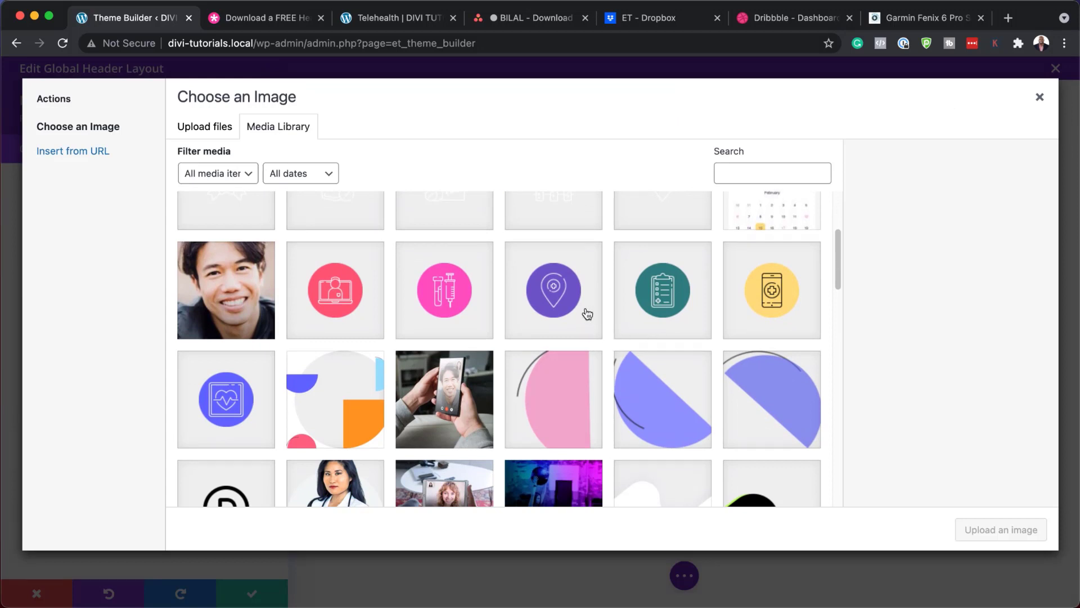
click(557, 307)
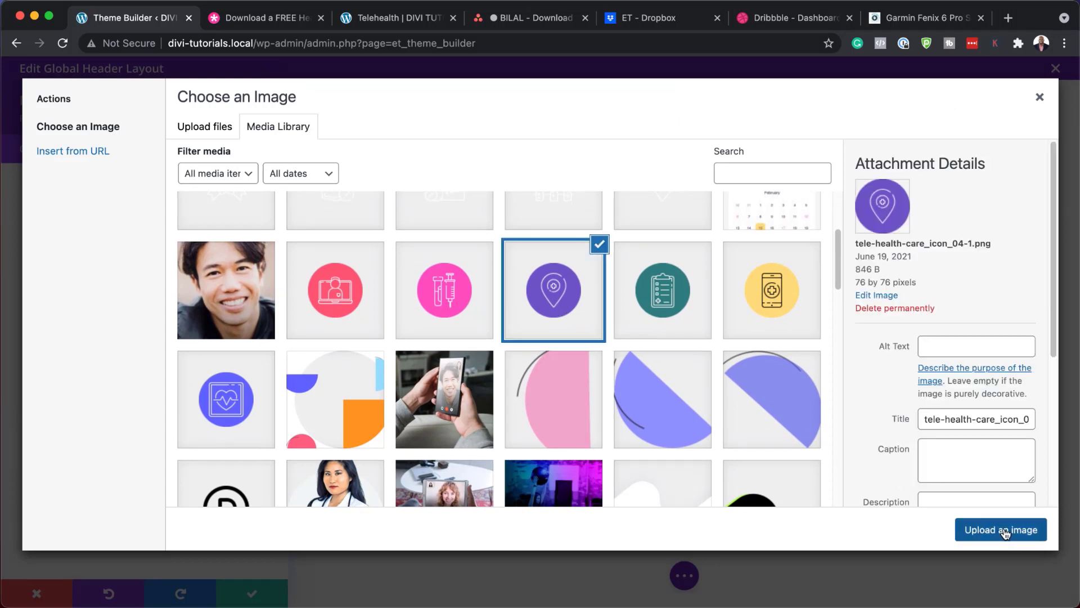
click(1002, 530)
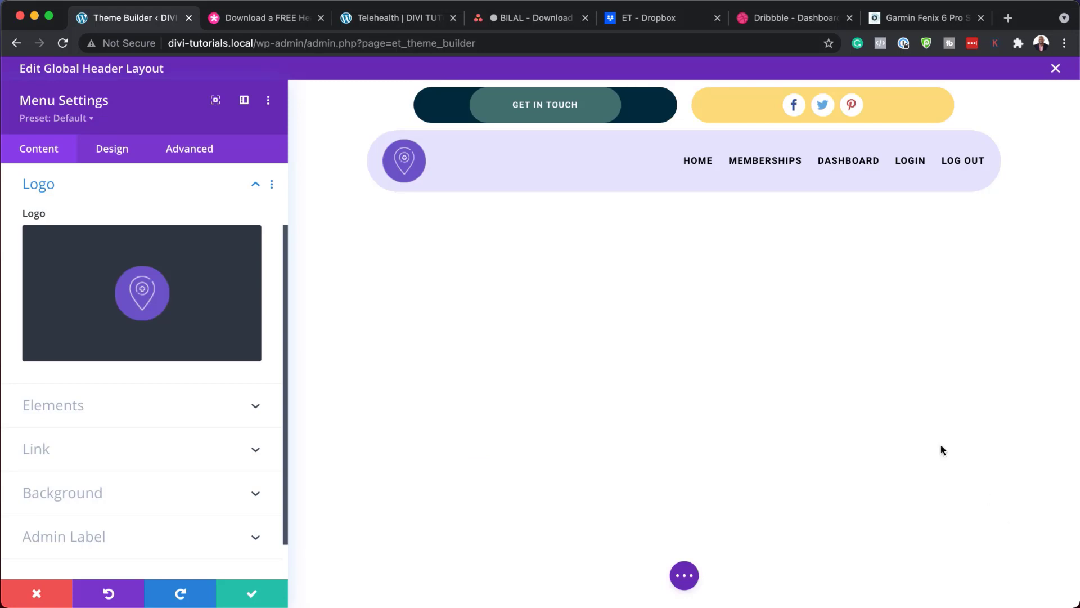
Step: Adjust the logo's rounded corners in the menu's Design settings
click(116, 157)
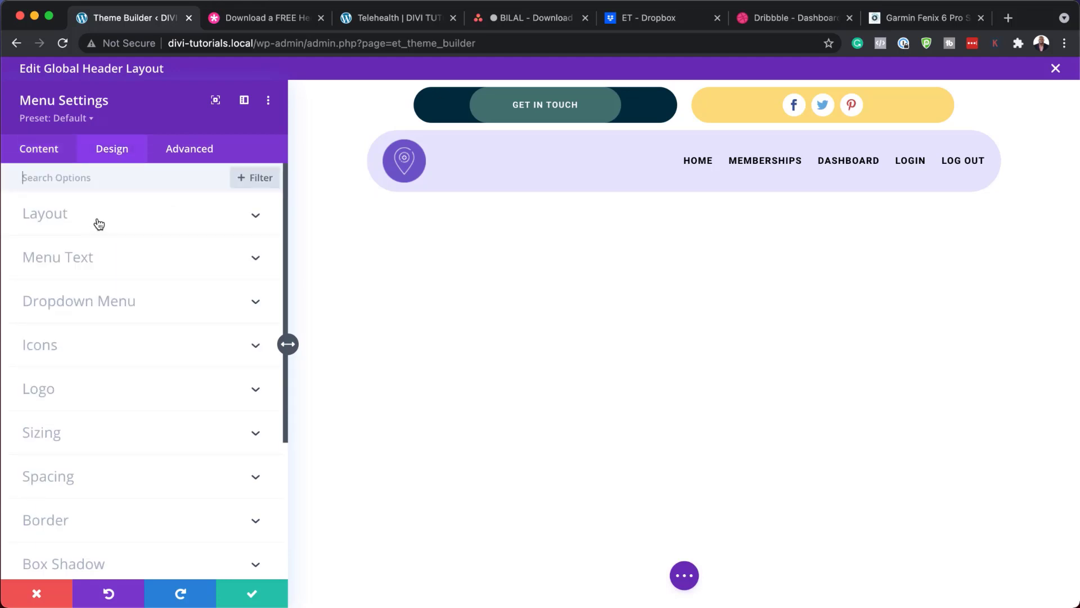
click(97, 390)
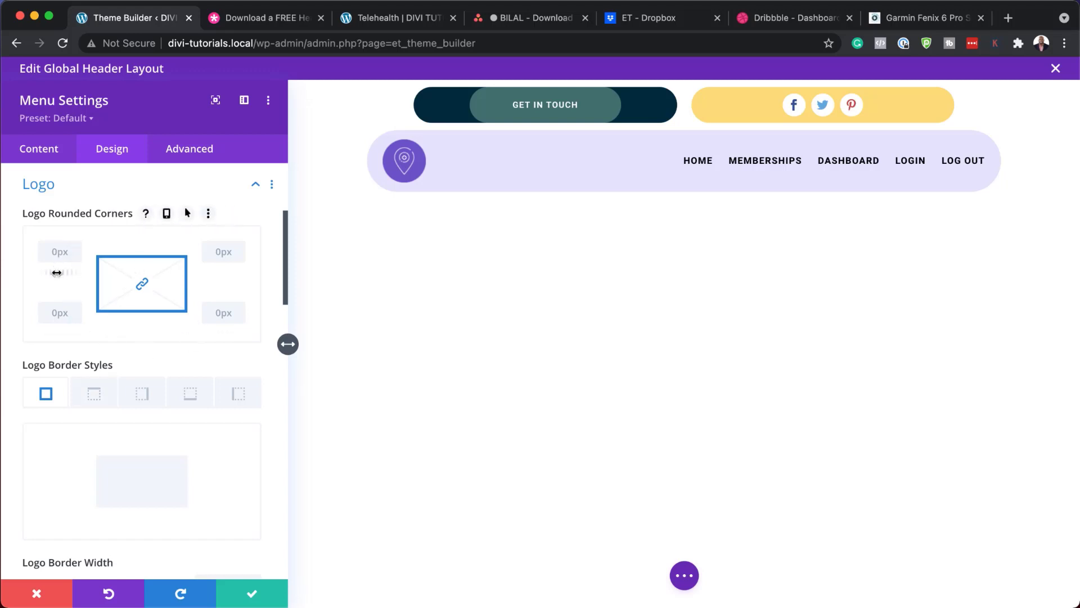
drag(57, 272, 1, 273)
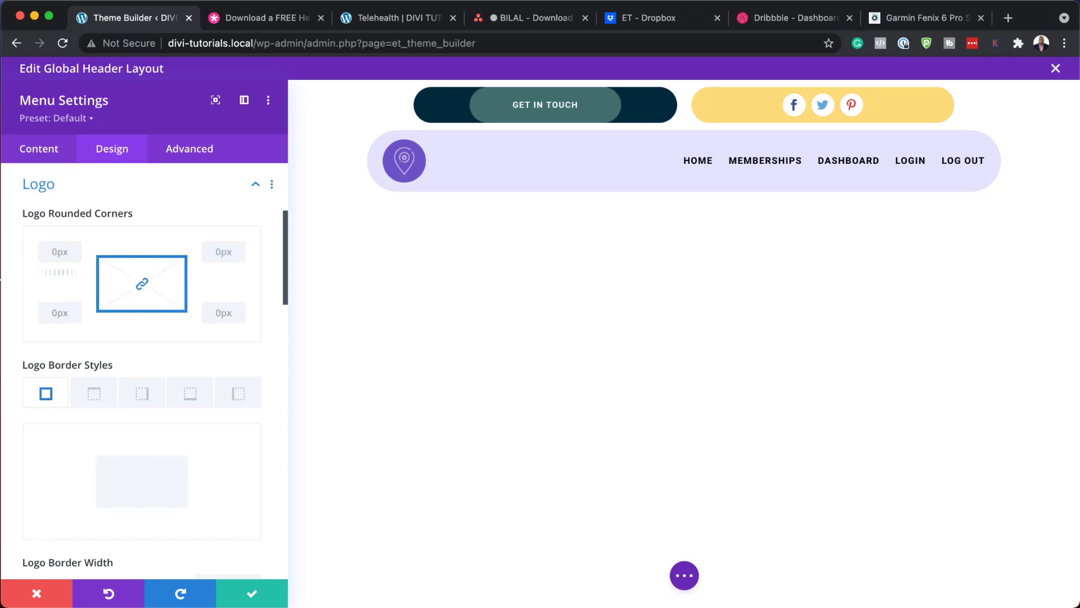
Step: Set the logo width to 50% under Sizing and save the menu settings
scroll(145, 309, up, 4)
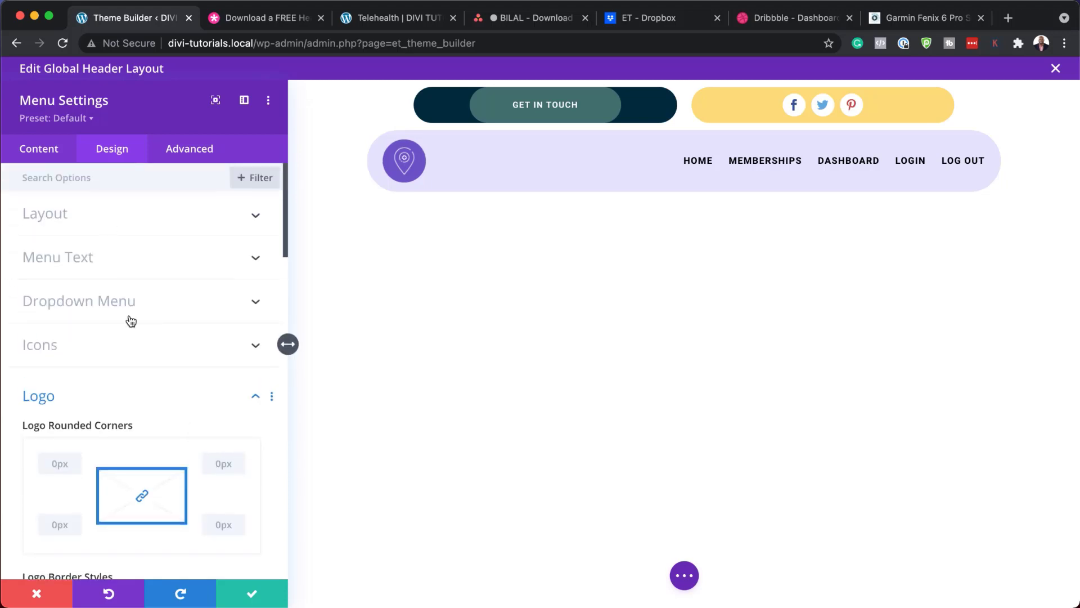
scroll(150, 357, down, 10)
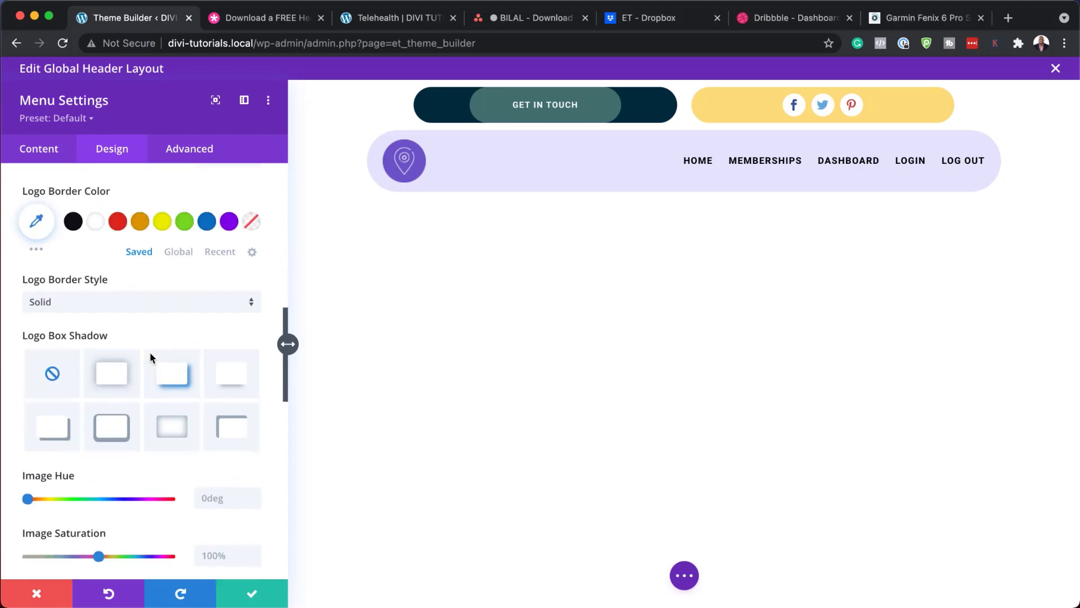
scroll(149, 356, down, 10)
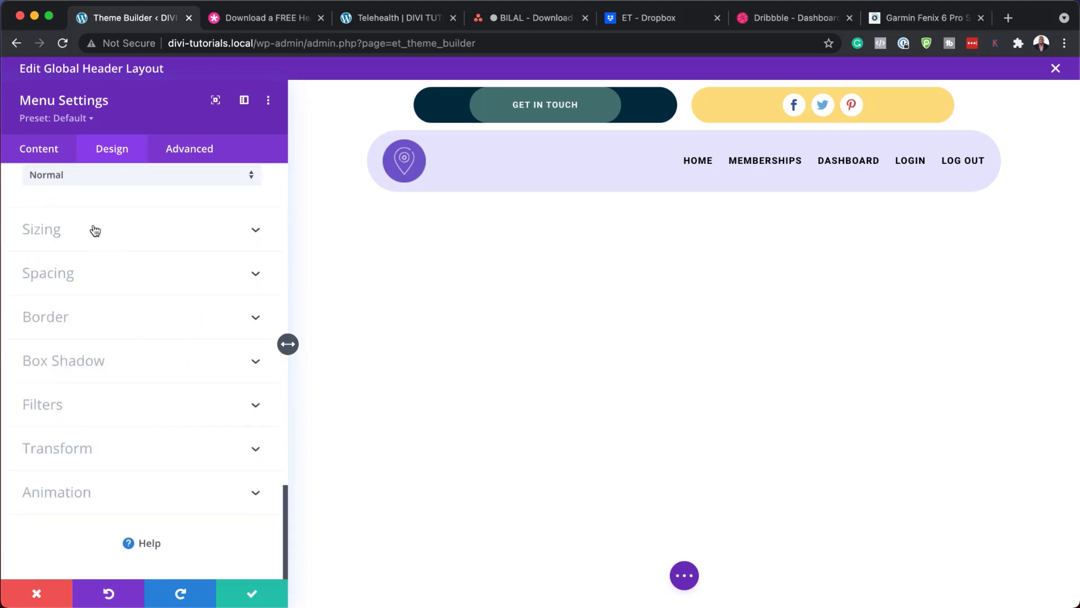
click(94, 229)
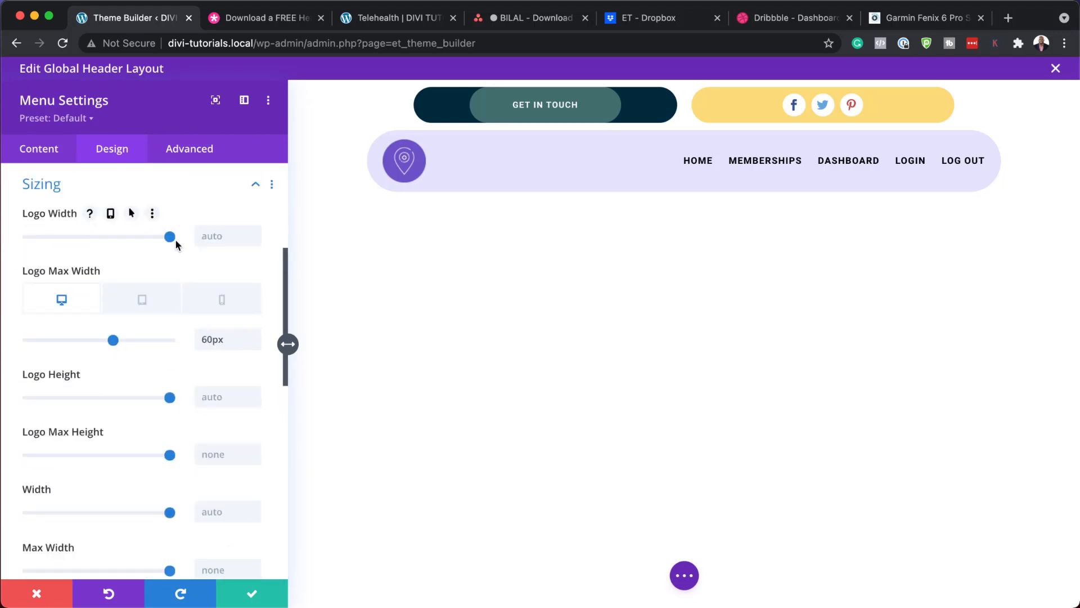
drag(172, 241, 100, 243)
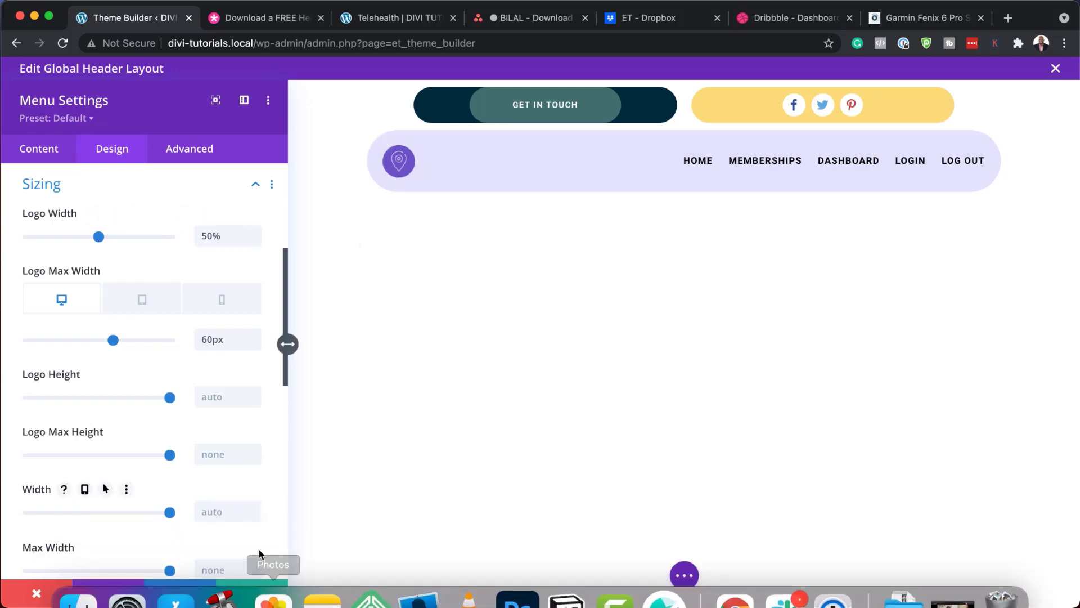
click(254, 596)
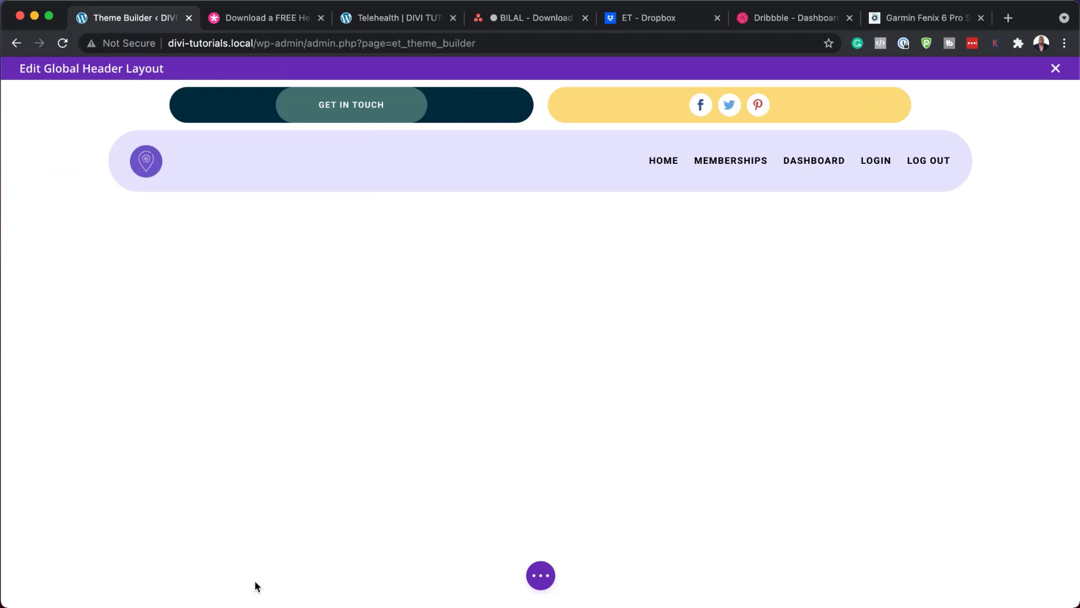
Step: Reopen the header menu settings and expand its Layout and Menu Text design options
mouse_move(716, 153)
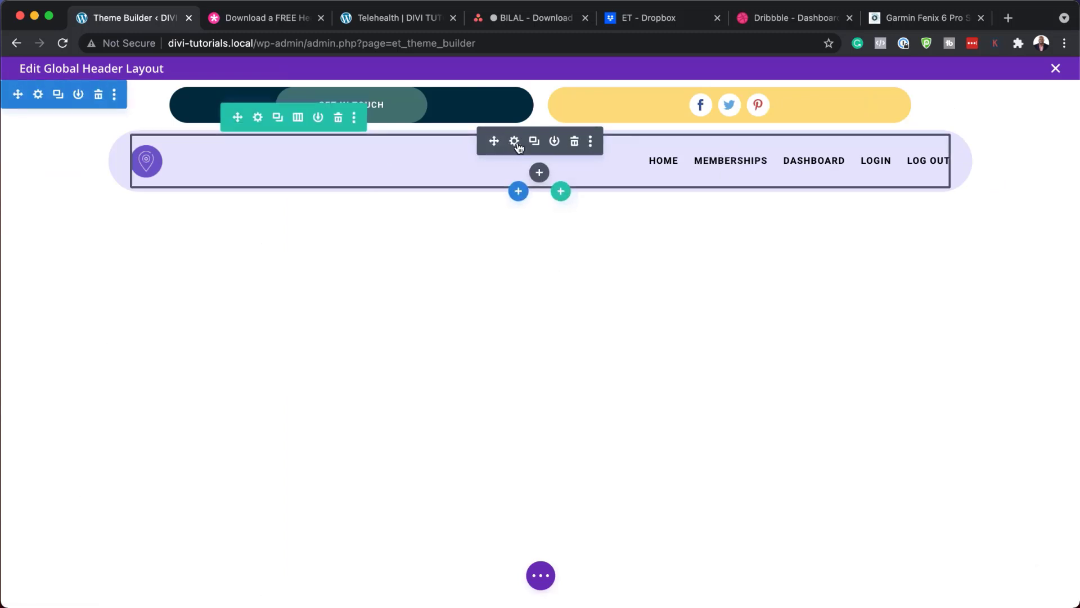
click(514, 142)
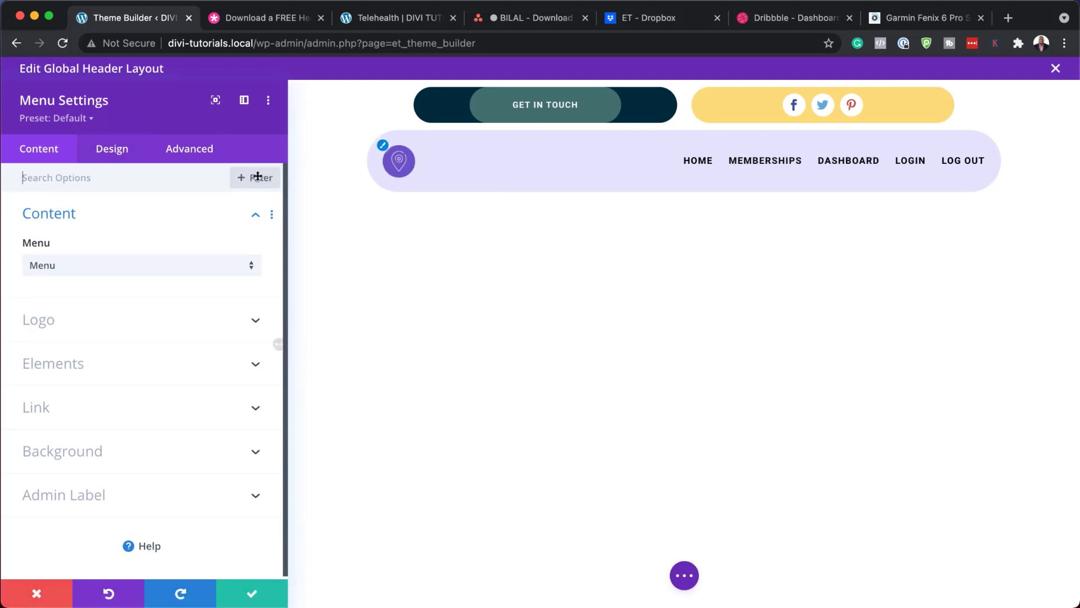
click(121, 160)
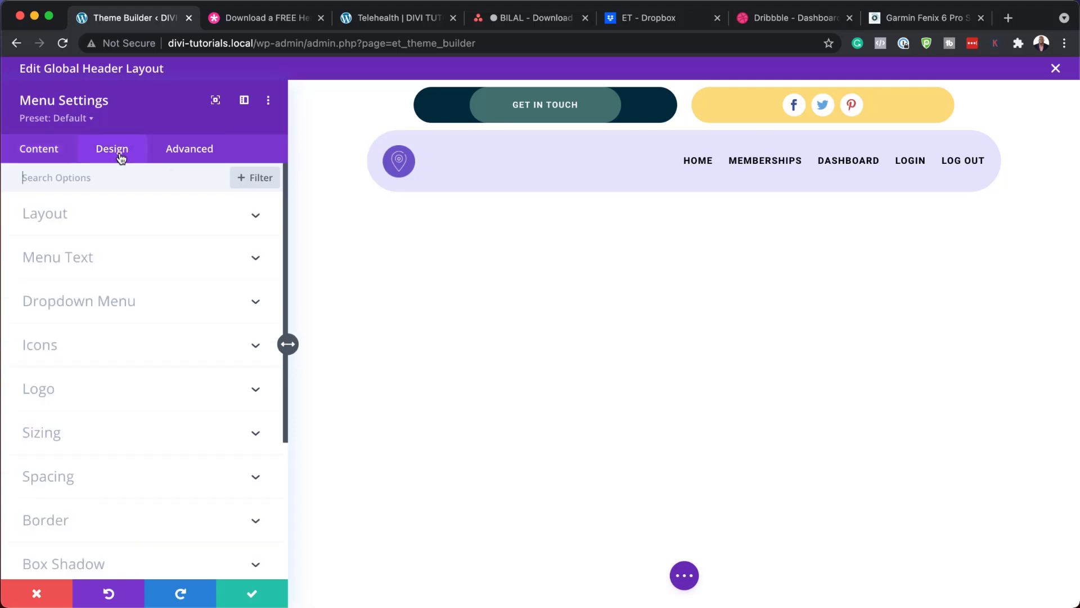
click(58, 224)
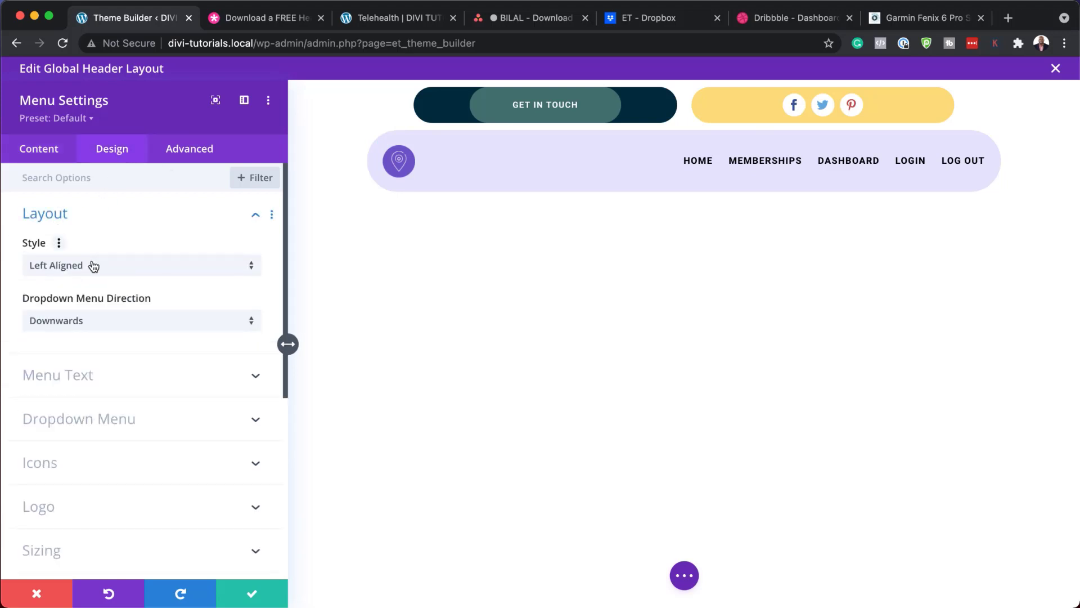
click(111, 375)
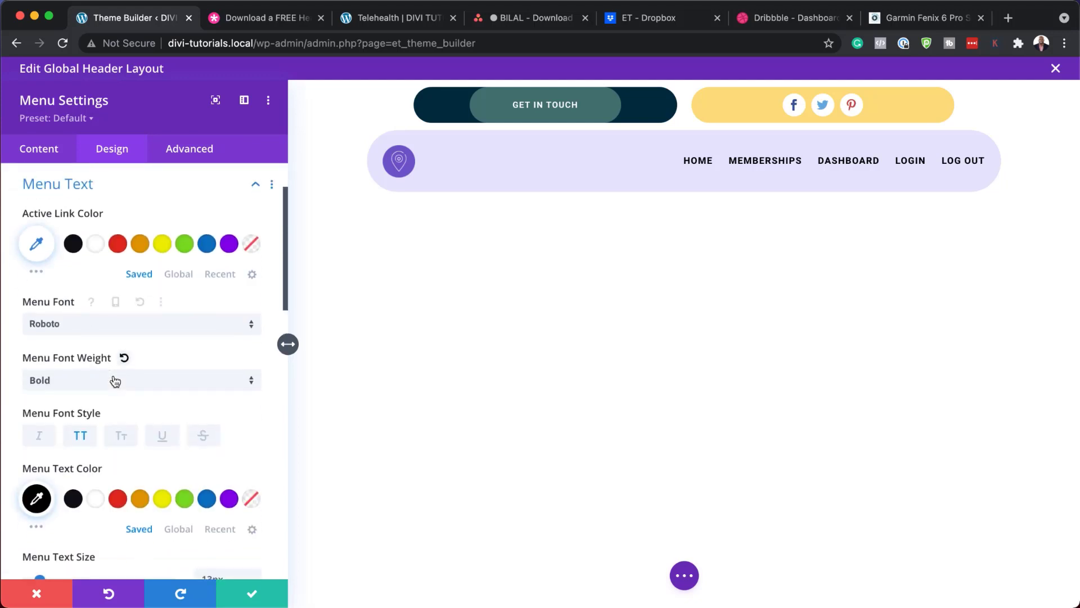
Step: Try a red active link colour, Montserrat font and blue menu text, then discard them
click(140, 244)
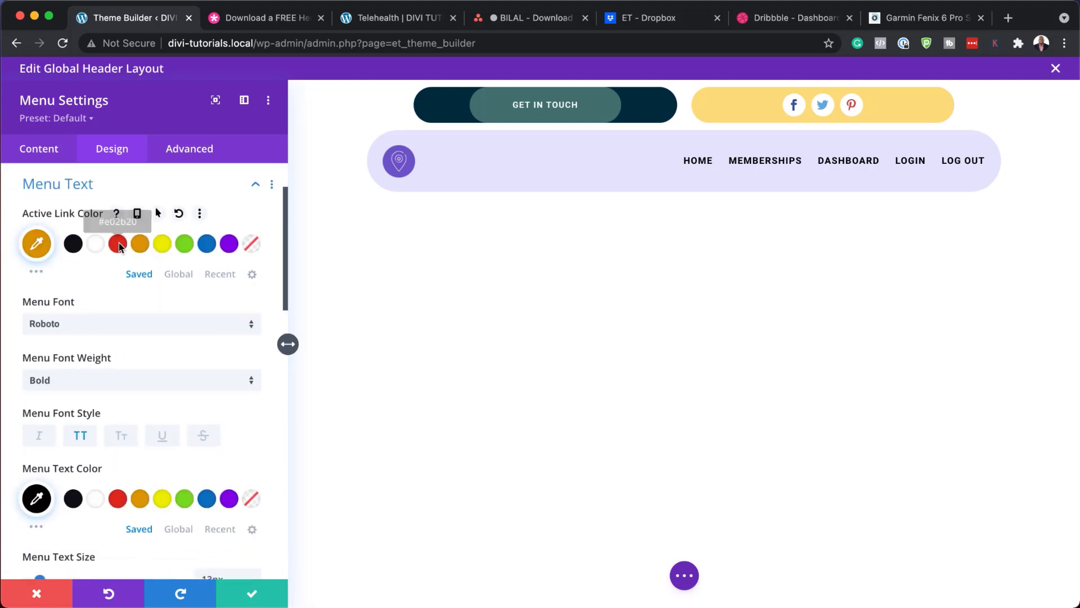
click(118, 245)
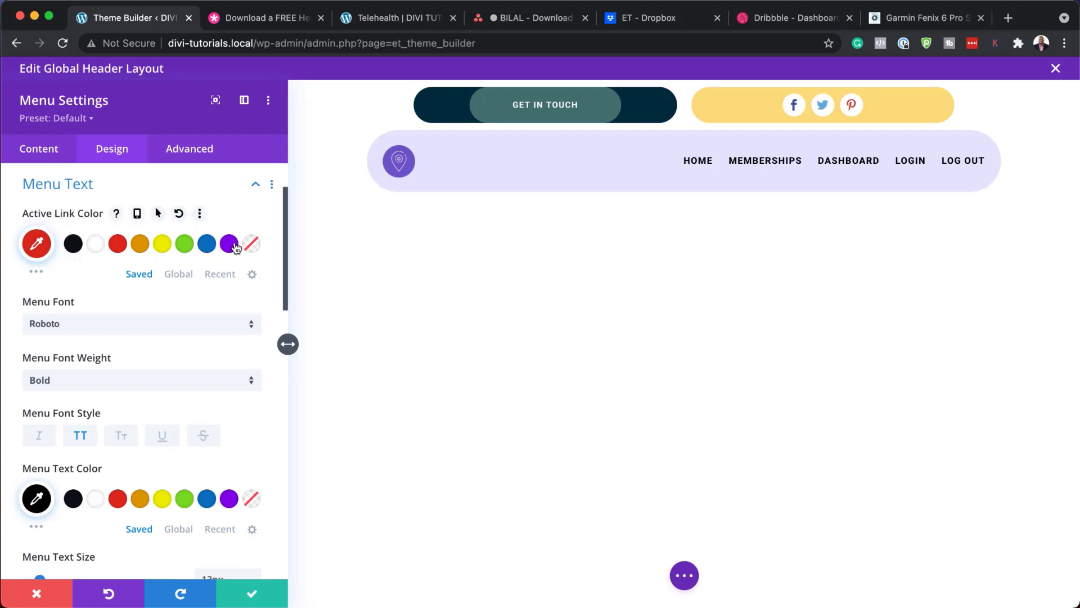
click(149, 332)
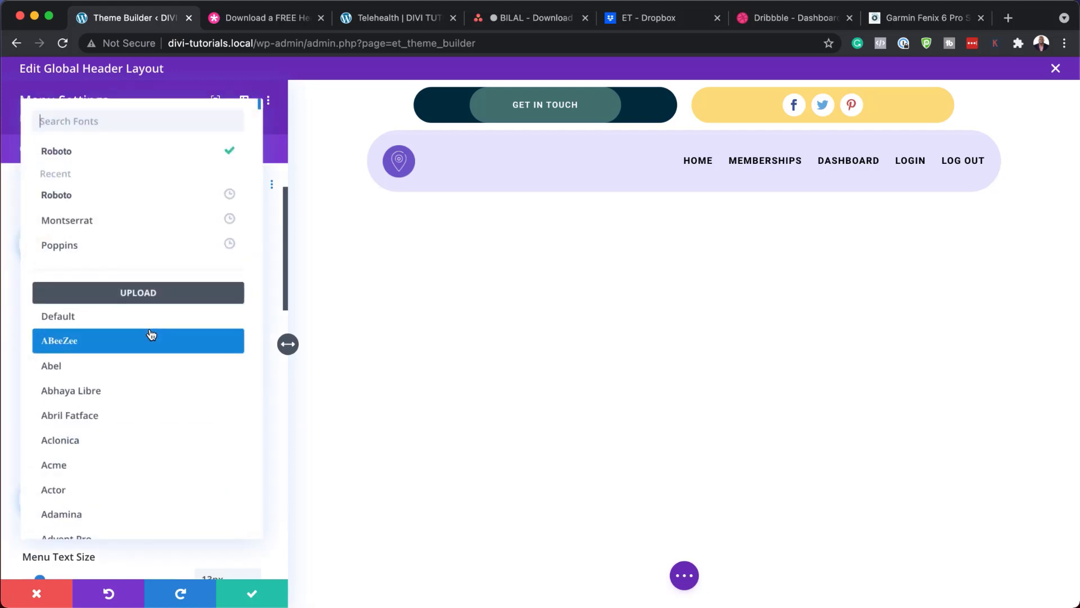
click(108, 225)
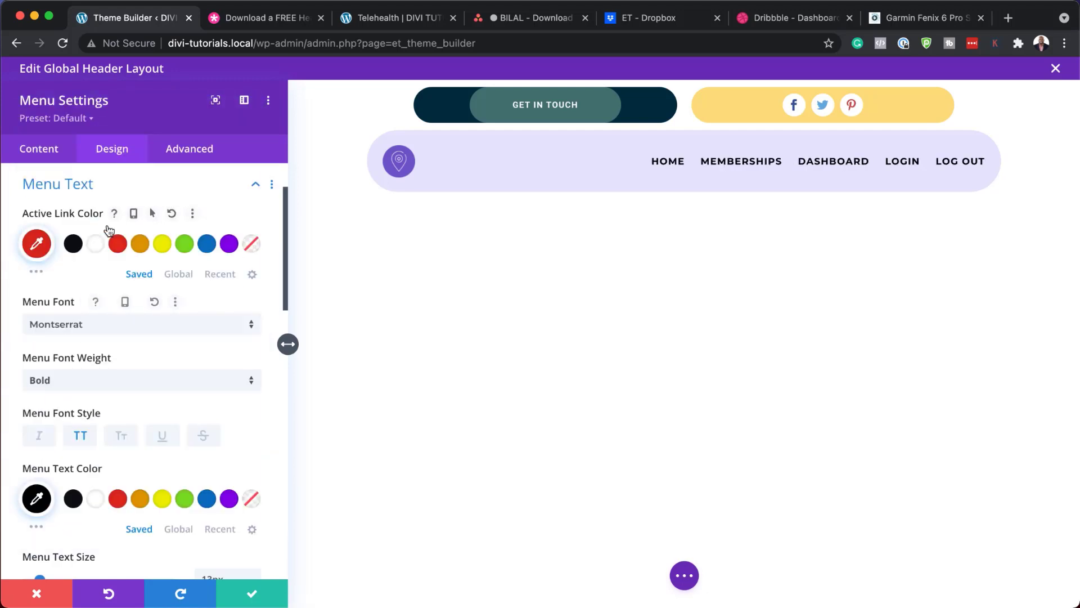
scroll(184, 357, down, 5)
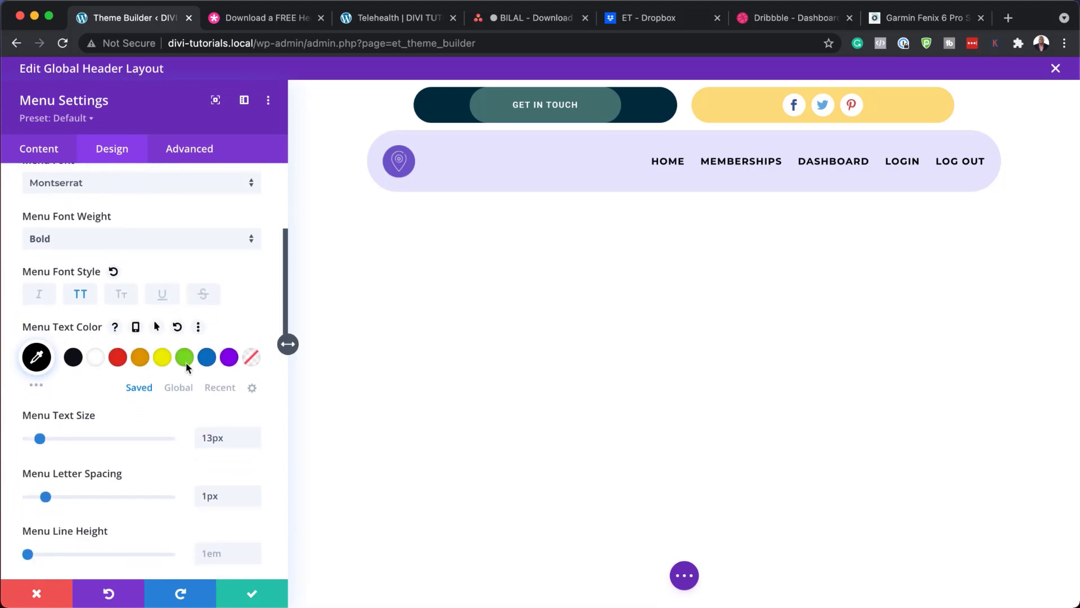
click(208, 358)
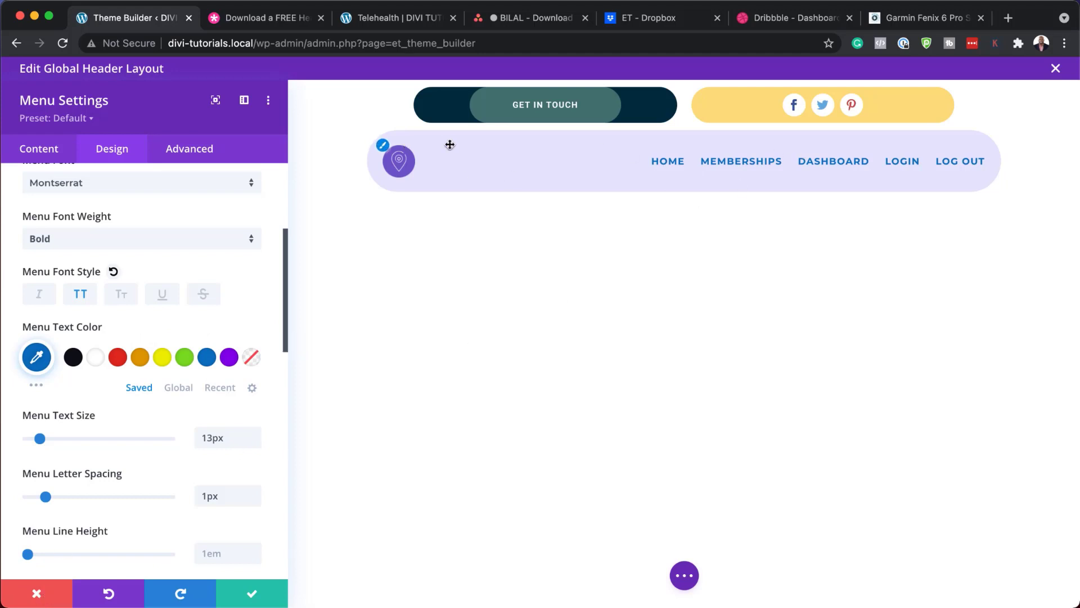
click(34, 597)
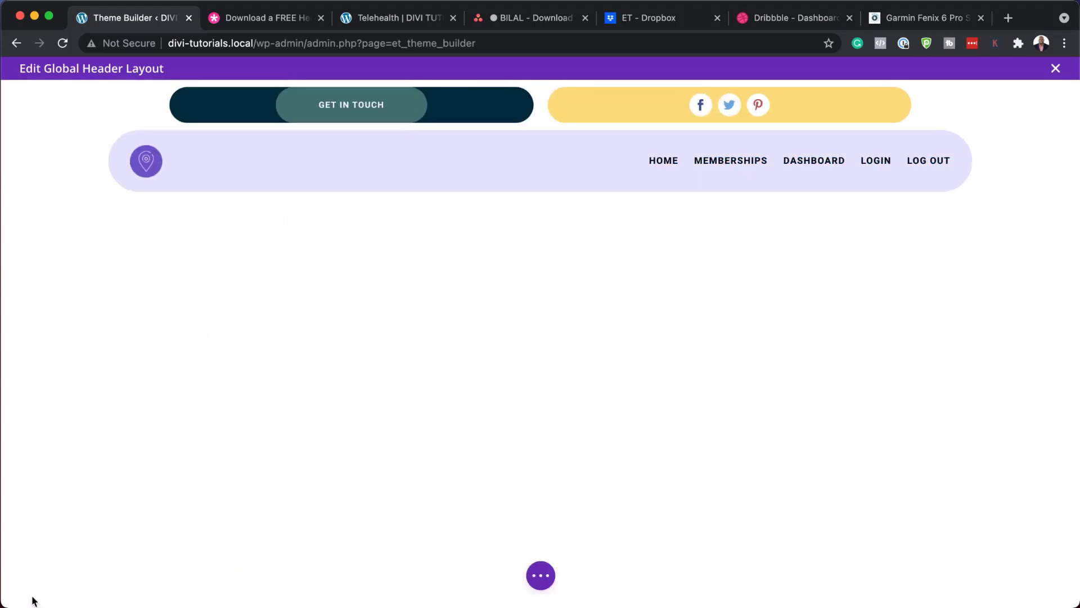
mouse_move(263, 125)
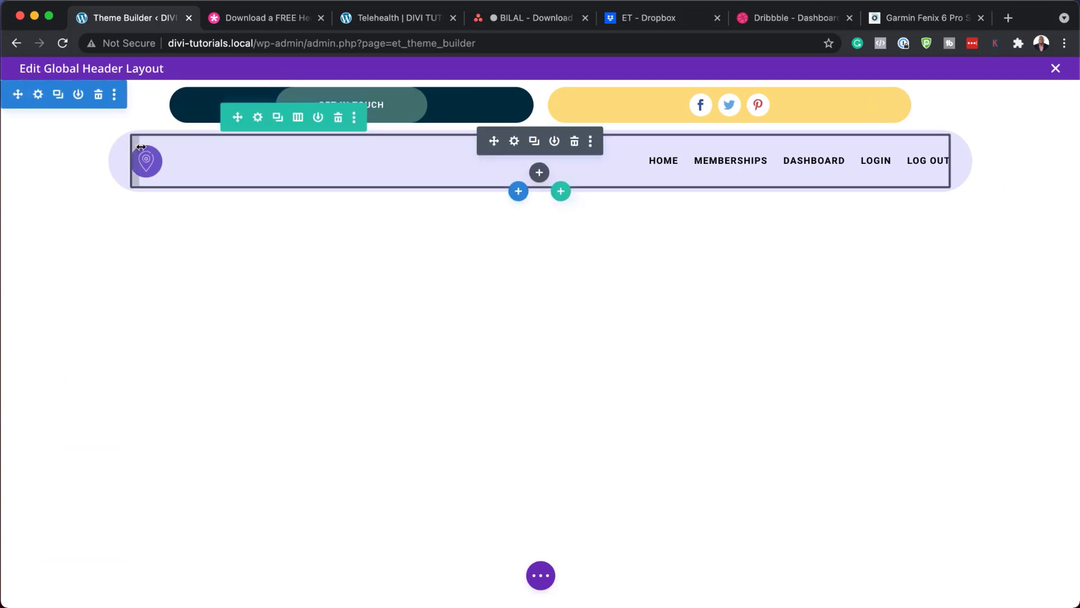
click(257, 117)
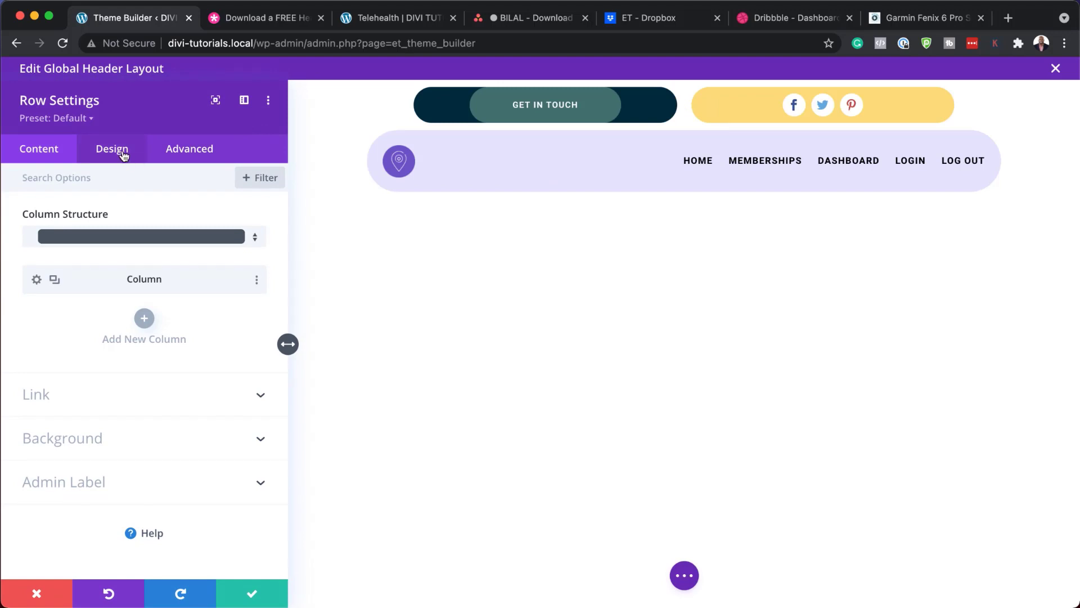
click(99, 438)
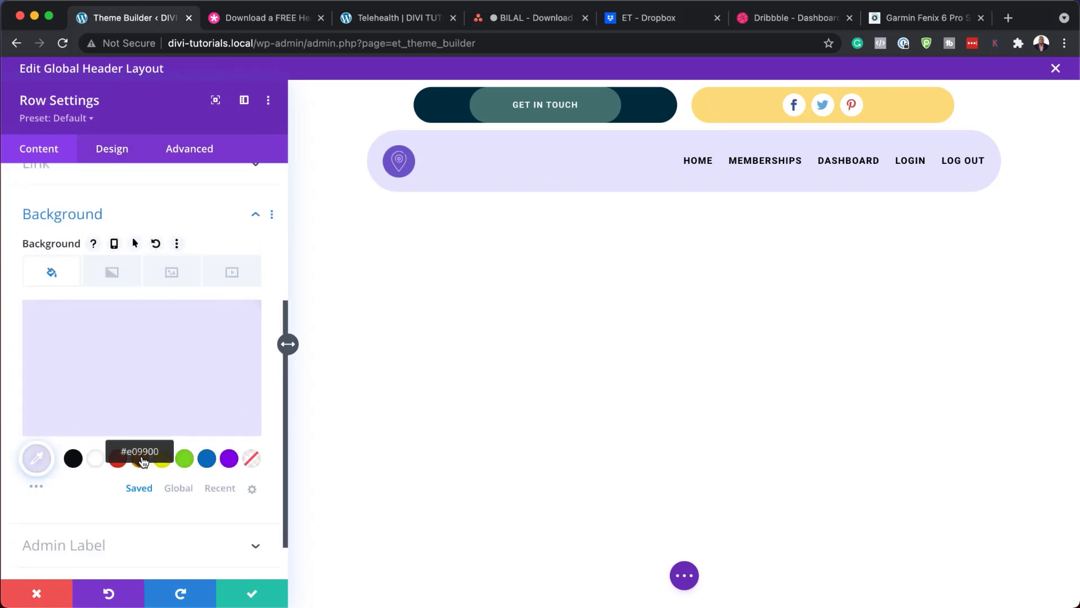
click(141, 462)
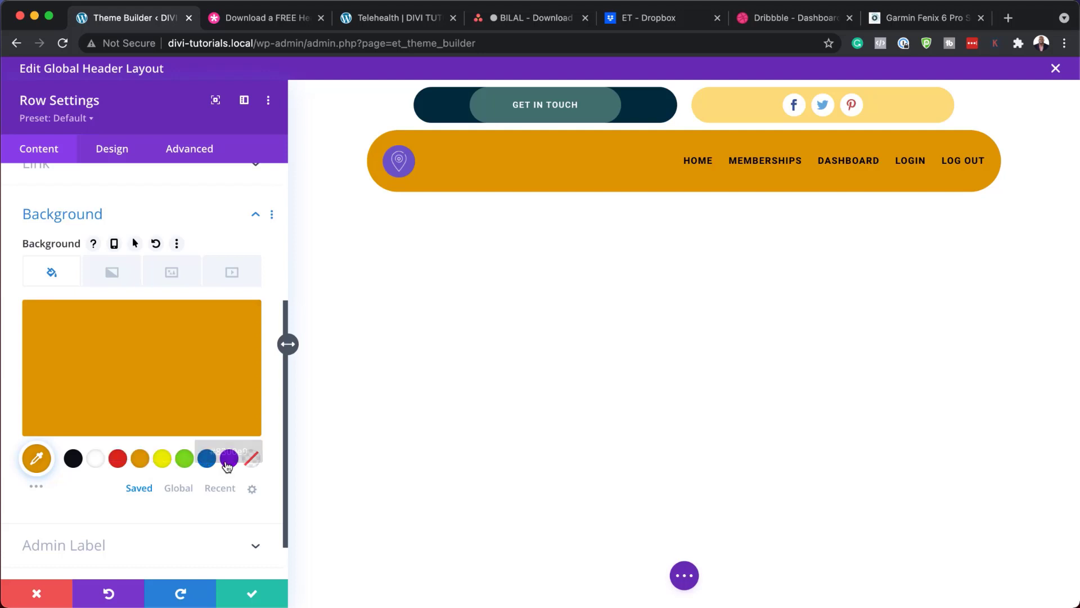
click(210, 462)
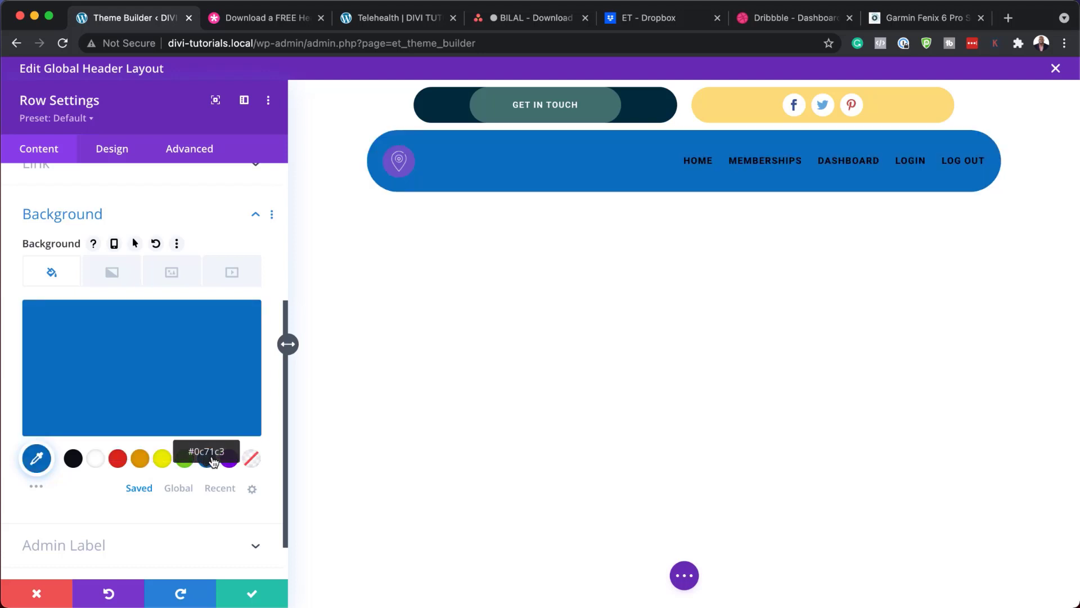
click(149, 369)
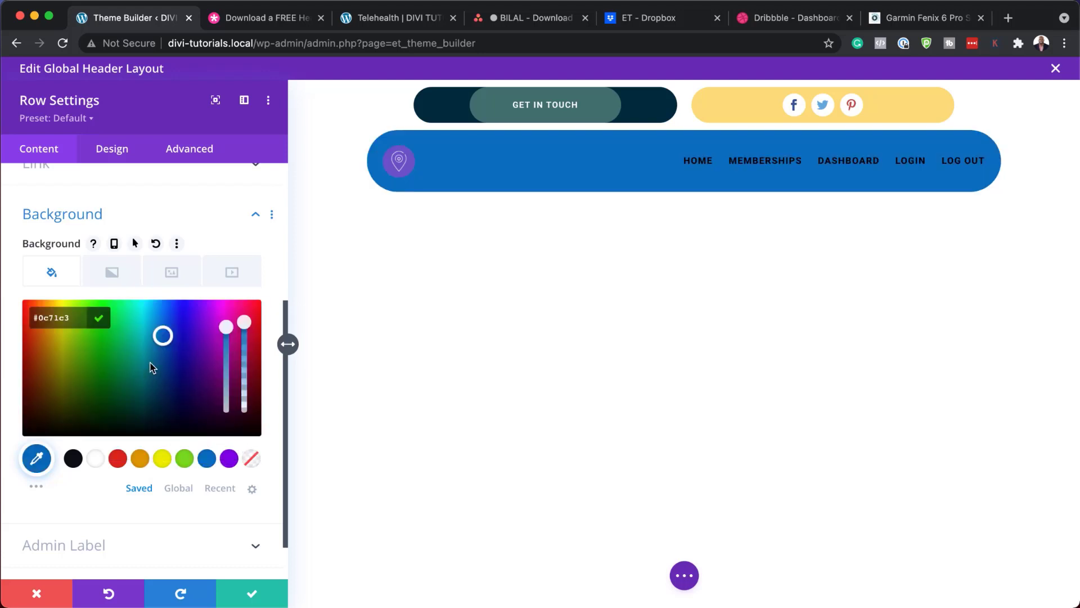
drag(163, 335, 149, 304)
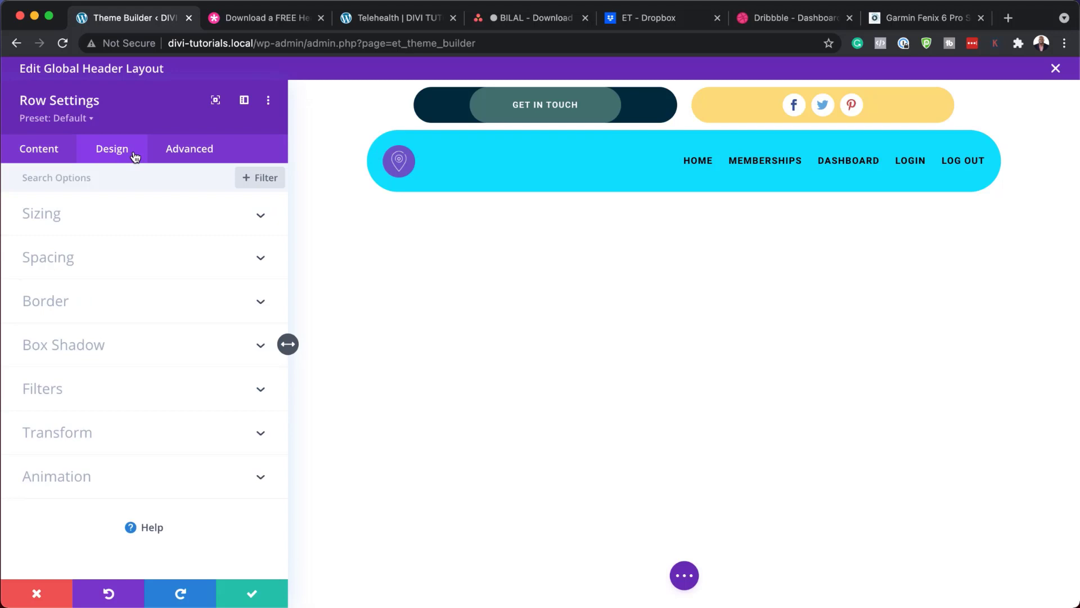
click(120, 303)
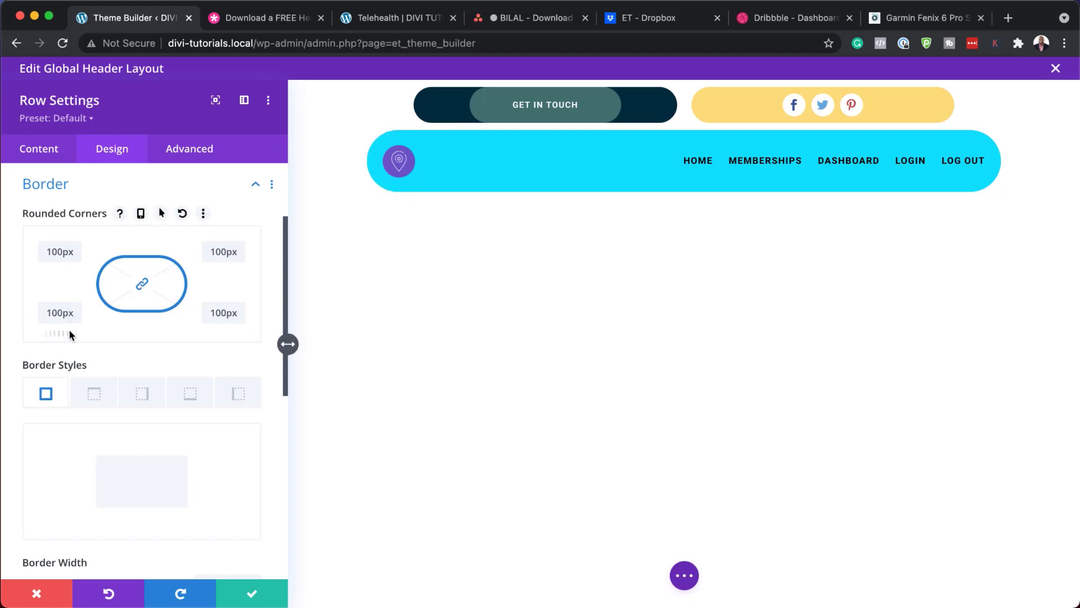
drag(66, 334, 4, 340)
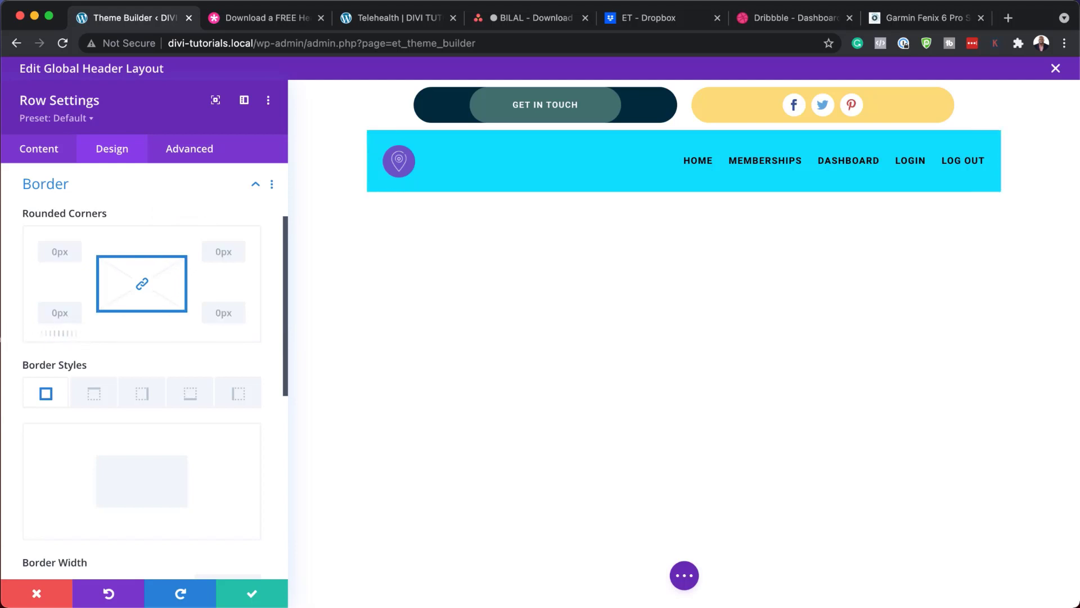
click(36, 593)
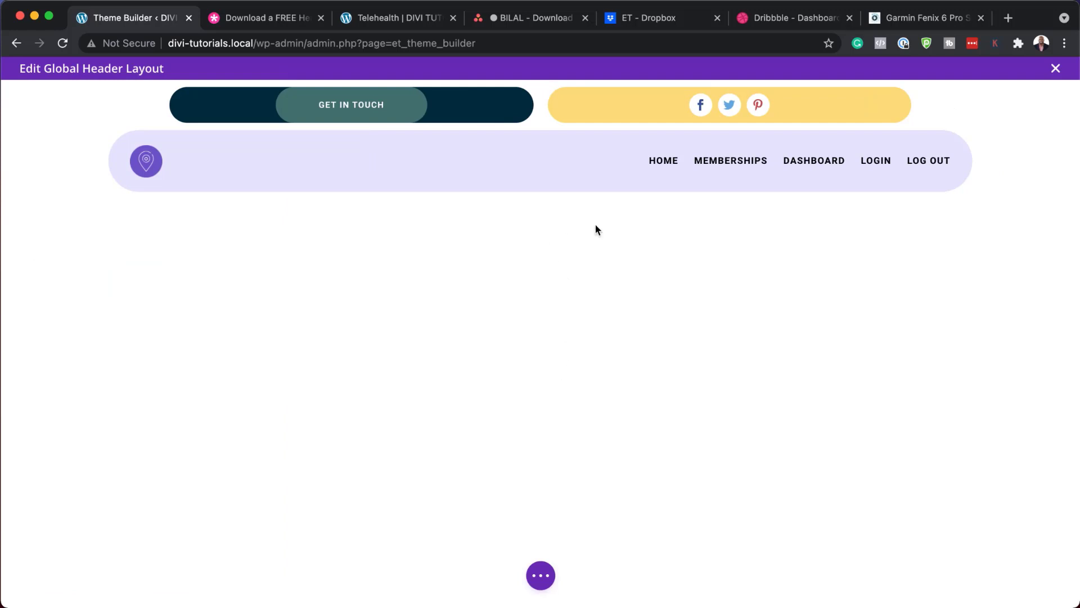
Step: Exit the header layout without saving changes and open the Global Footer layout for editing
click(1055, 68)
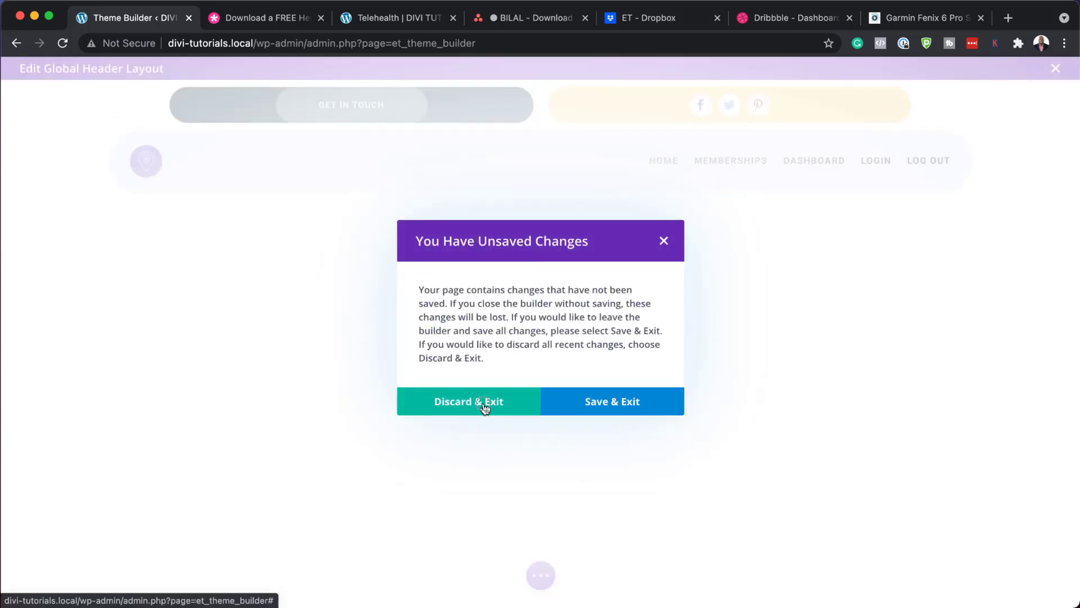
click(484, 406)
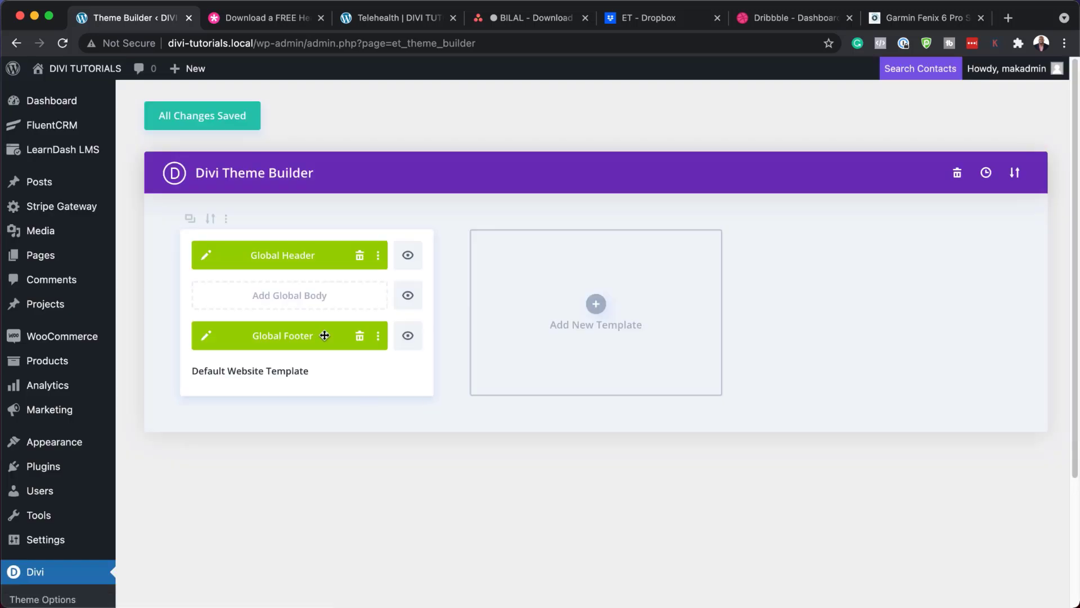
click(208, 338)
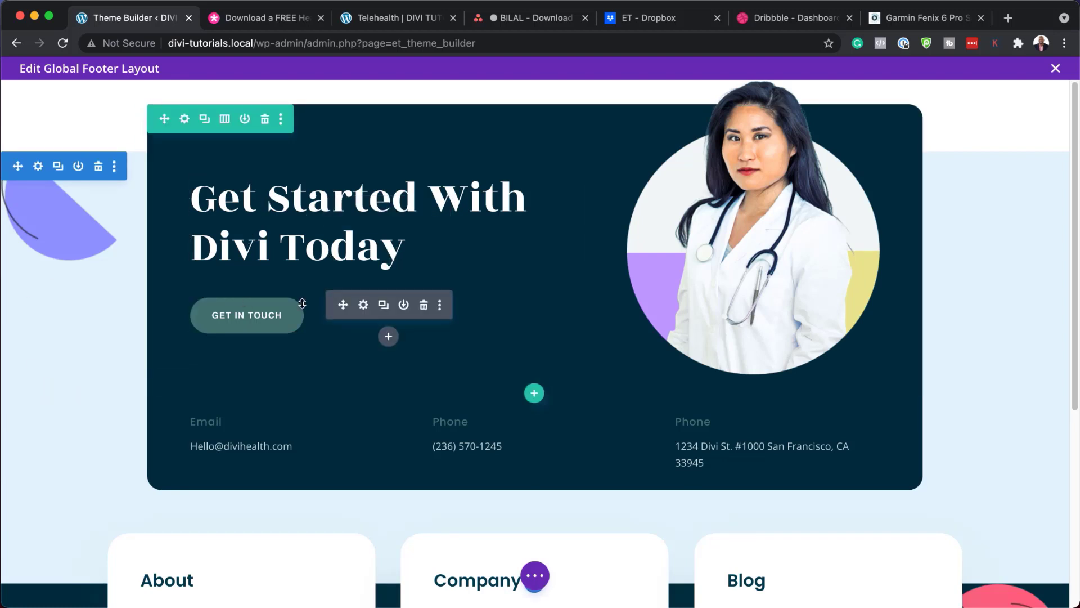
click(185, 119)
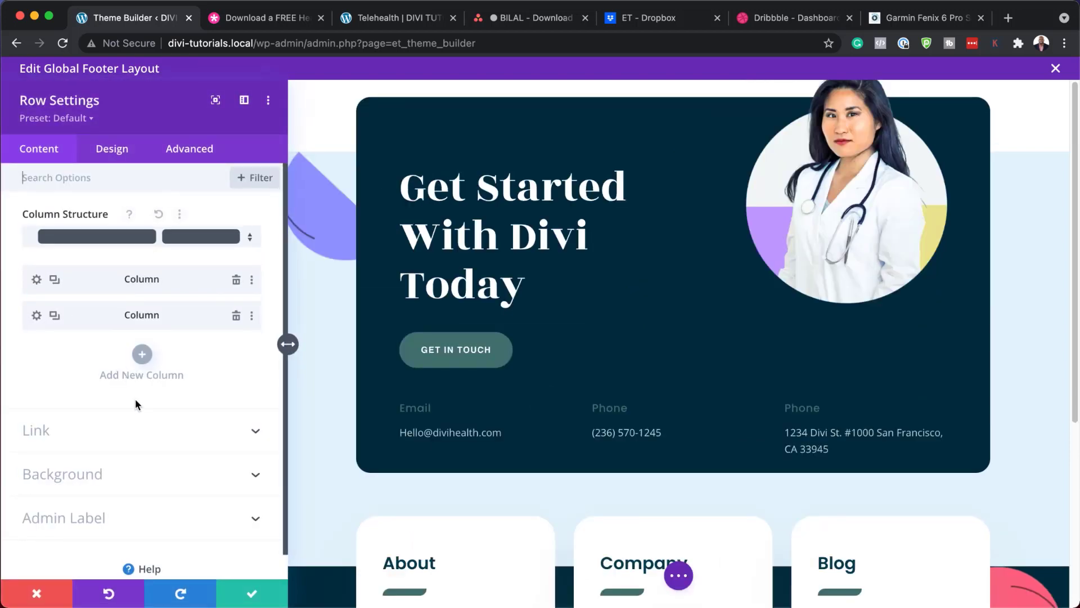
click(104, 474)
scroll(107, 470, down, 1)
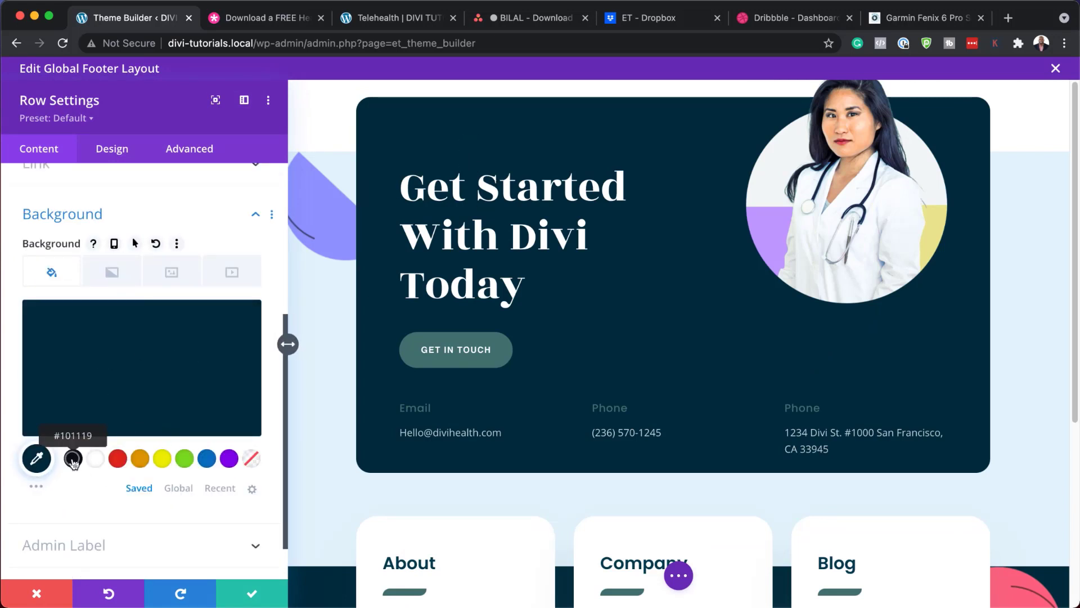
click(73, 459)
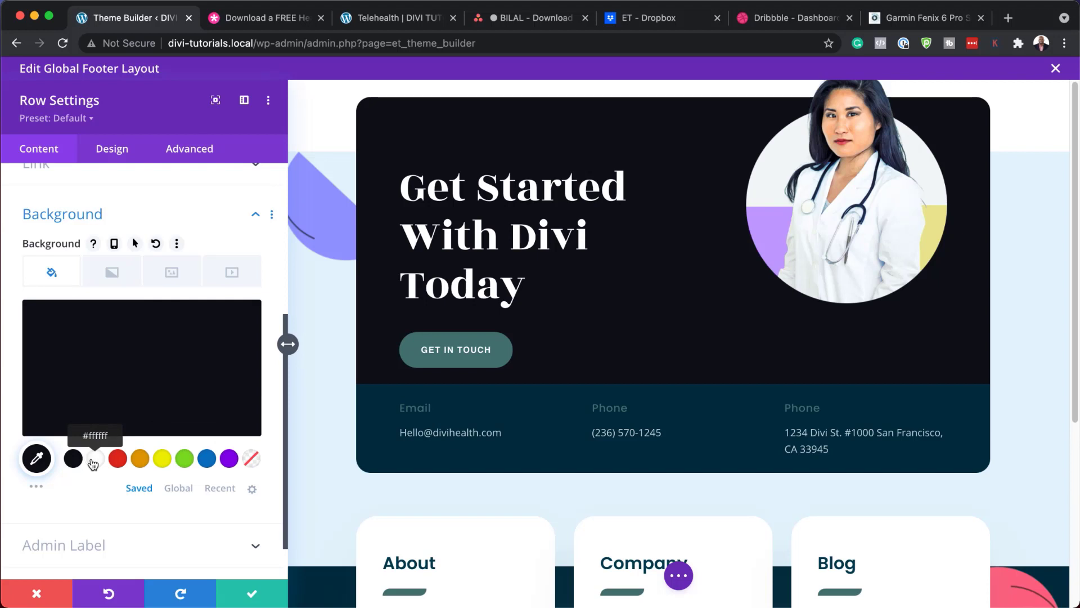
click(93, 462)
click(73, 458)
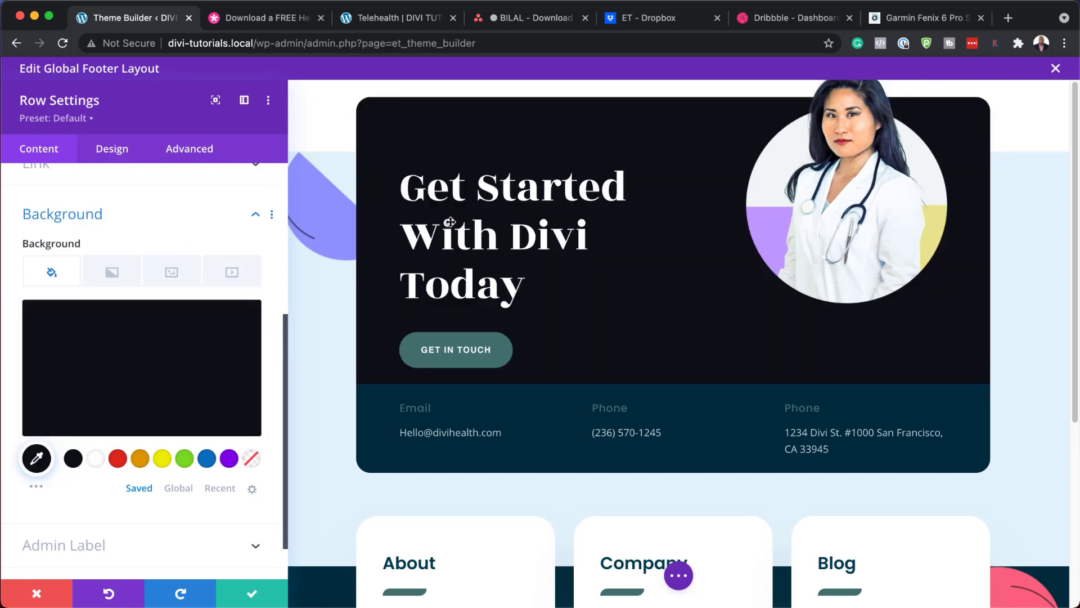
click(36, 596)
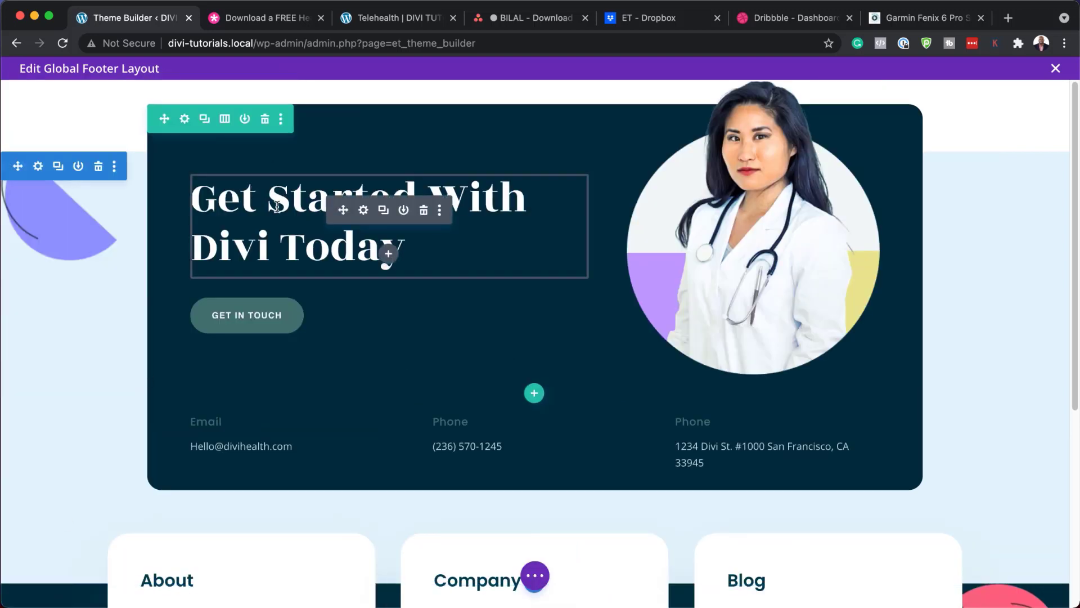
Step: Try a trailing period and Roboto Heading 2 font on 'Get Started With Divi Today', then discard both
click(364, 211)
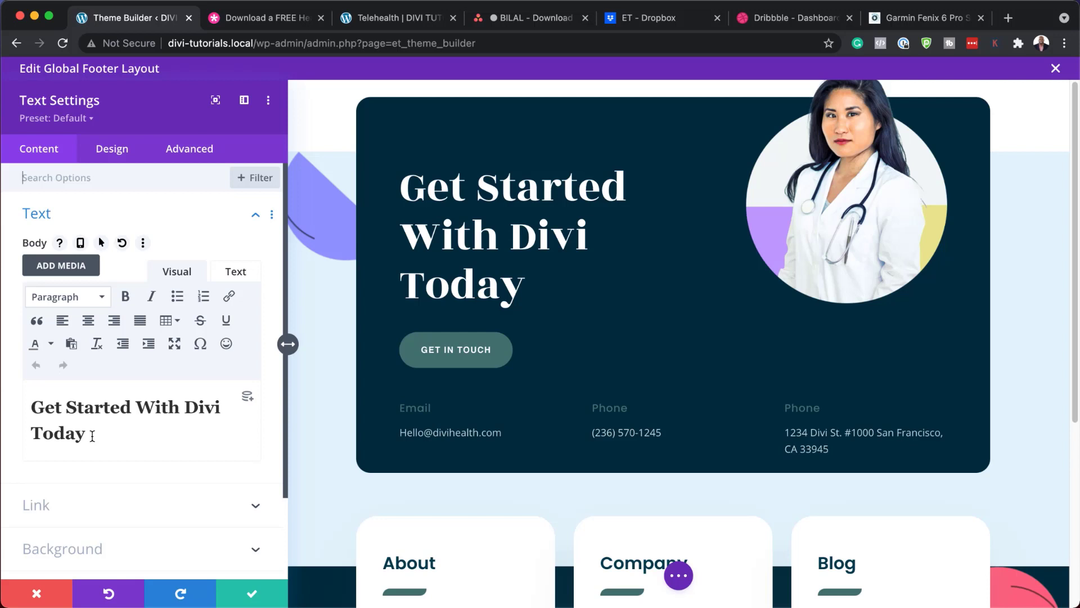
click(93, 436)
text(.)
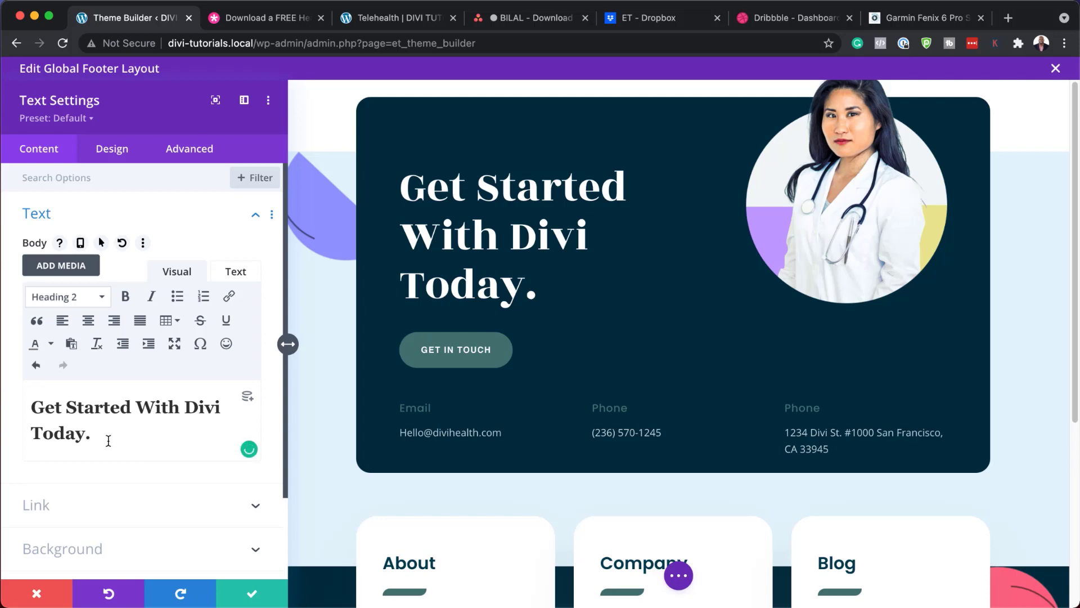
click(112, 149)
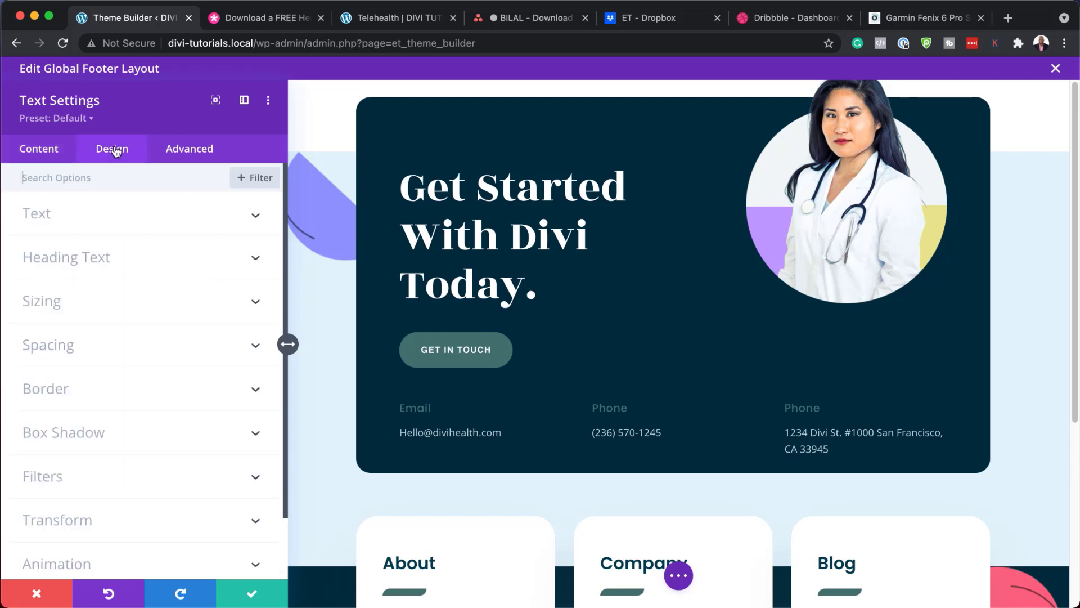
click(401, 167)
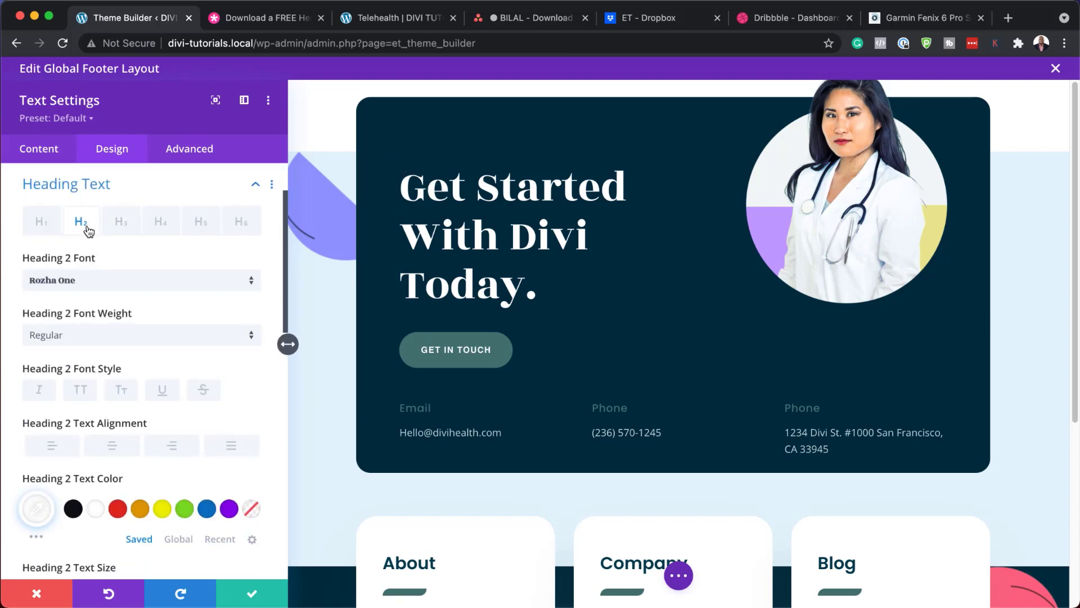
click(82, 282)
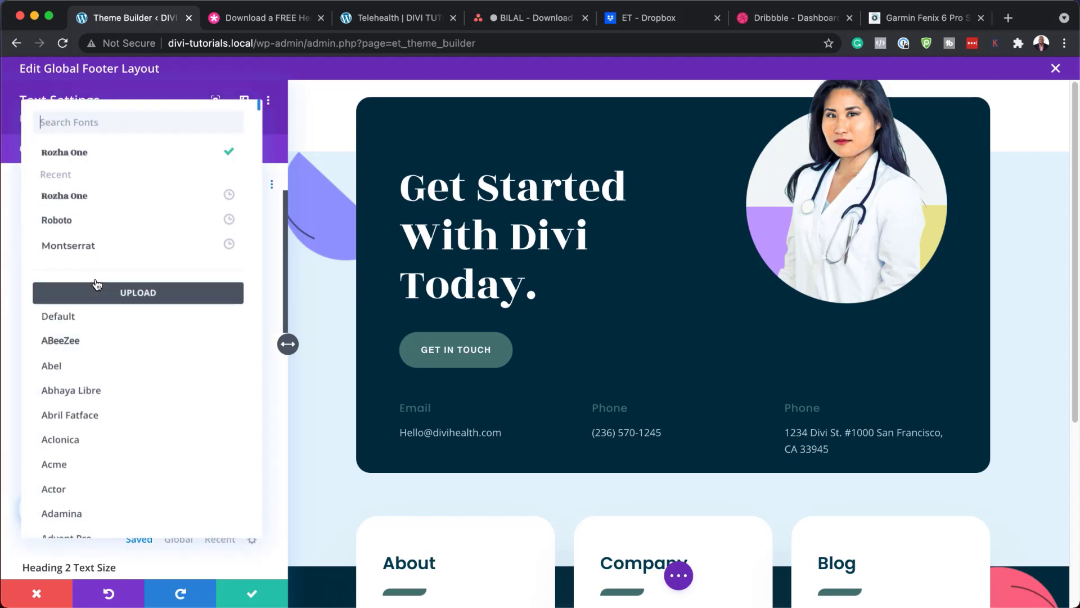
click(96, 222)
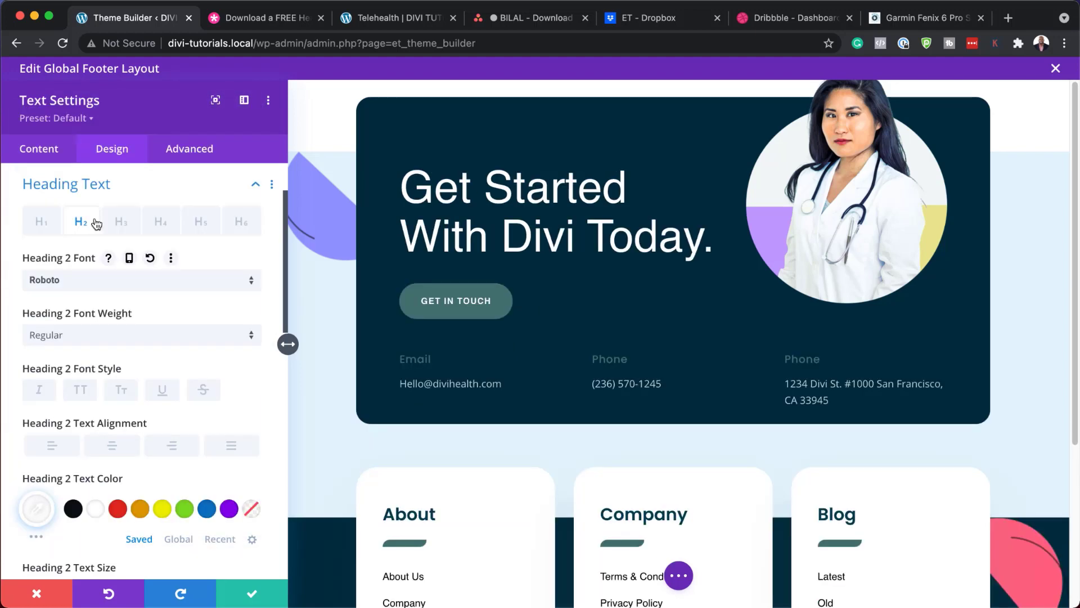
click(38, 591)
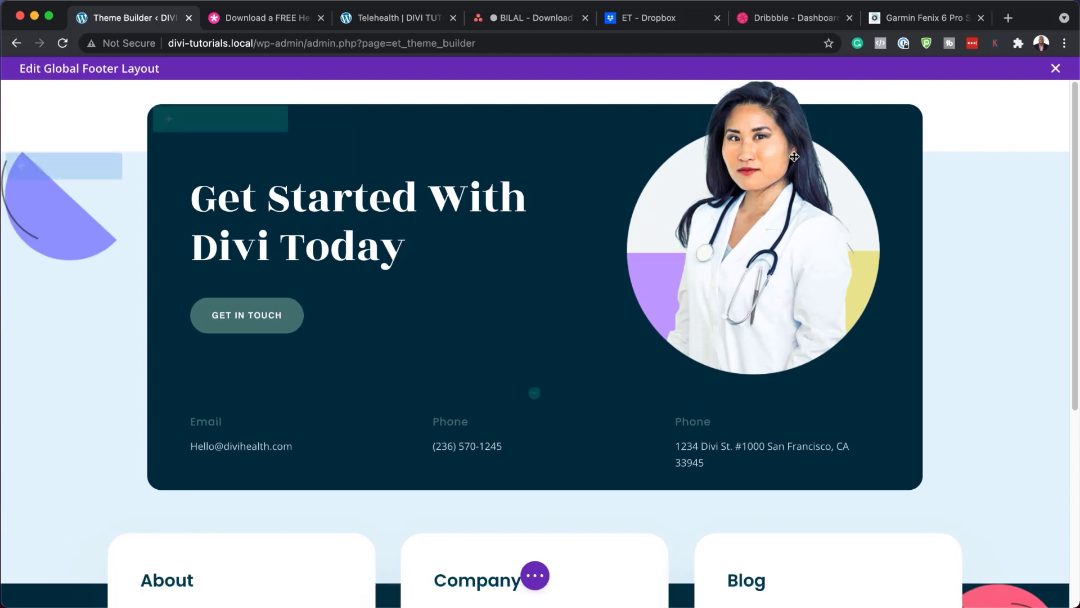
mouse_move(793, 157)
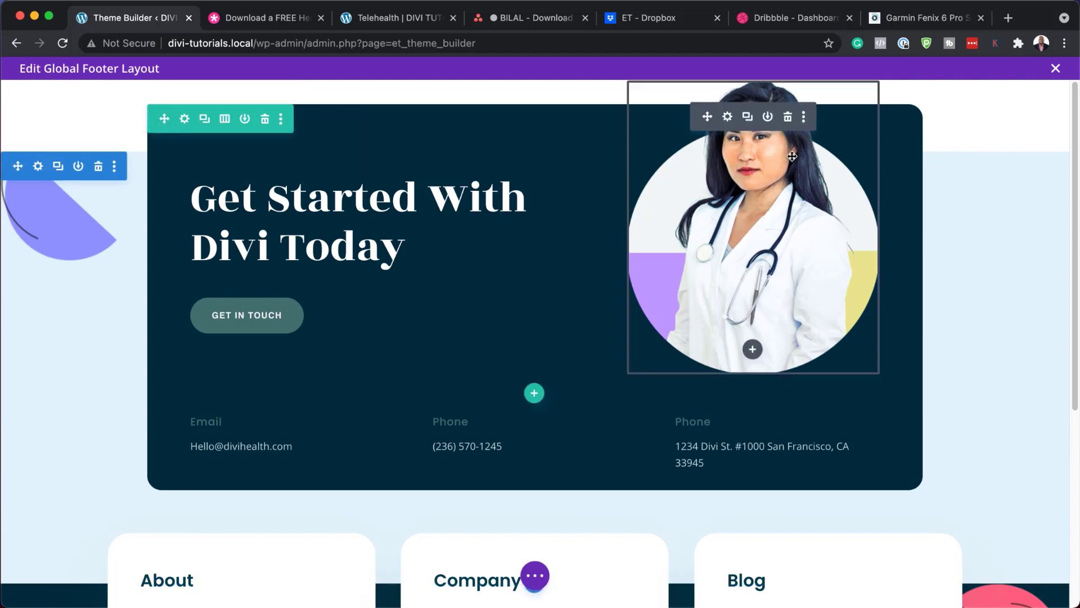
click(728, 117)
mouse_move(141, 334)
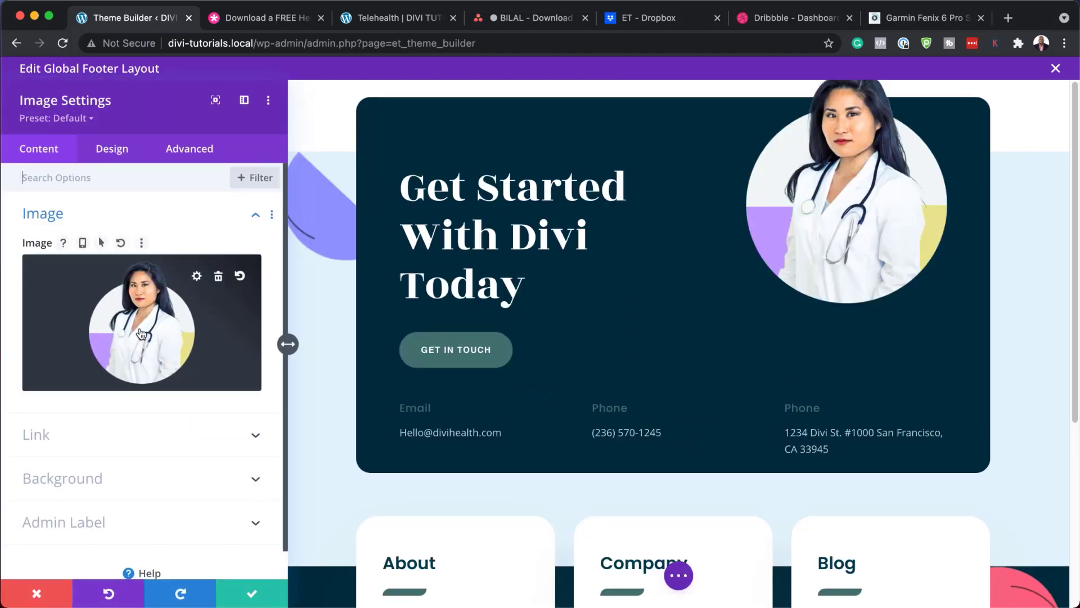
click(218, 342)
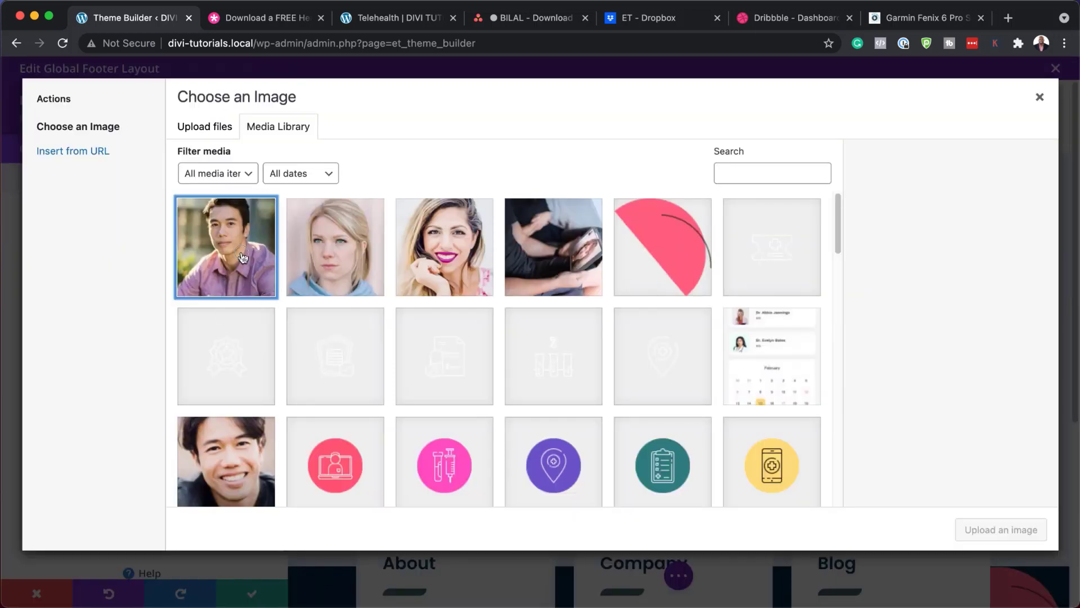
click(244, 259)
click(1001, 529)
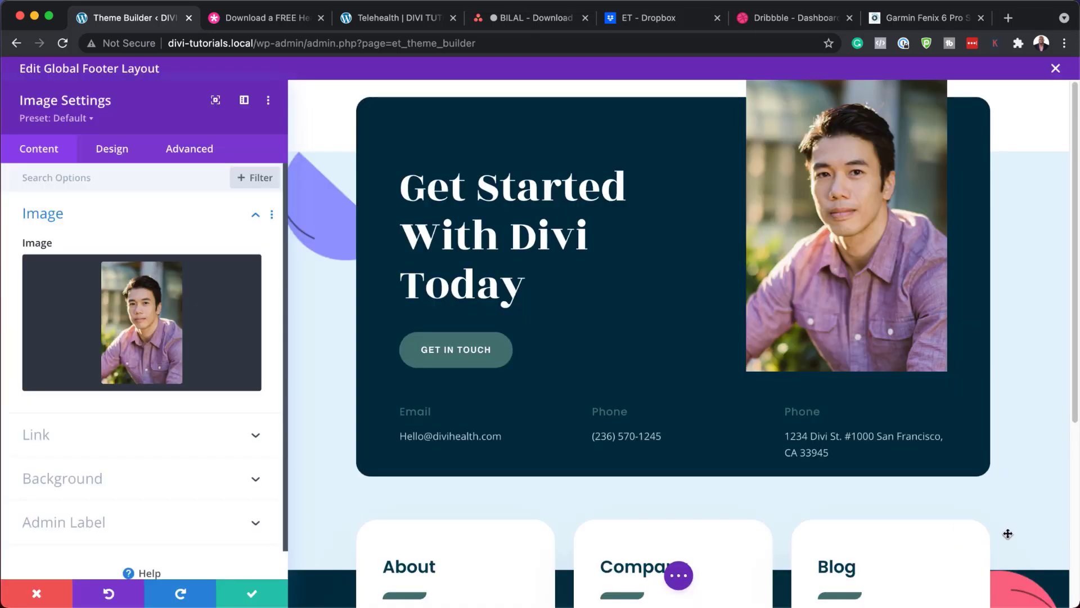
click(40, 592)
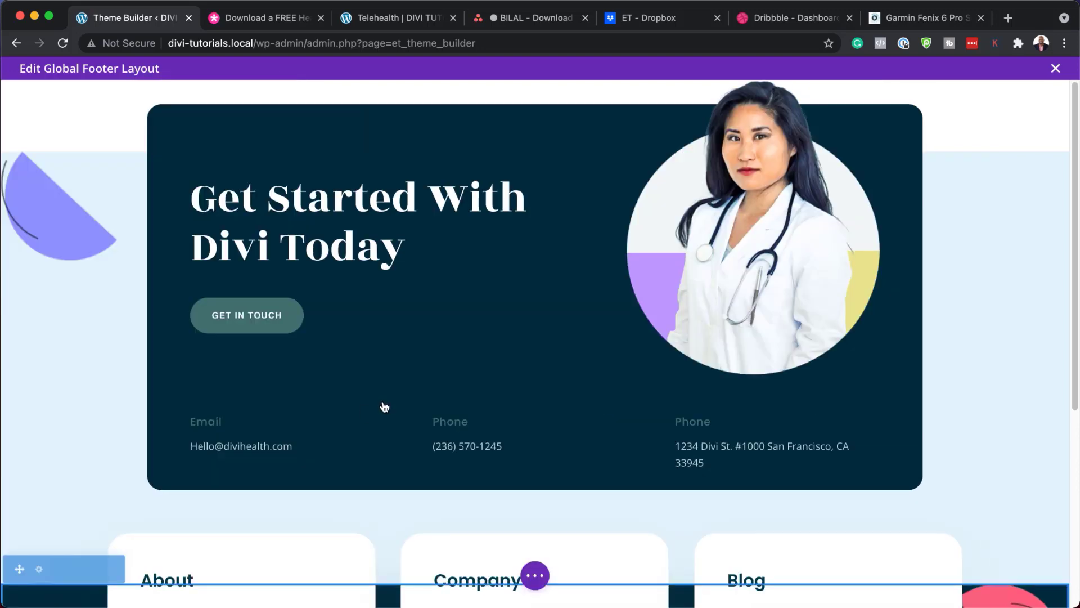
scroll(381, 405, down, 2)
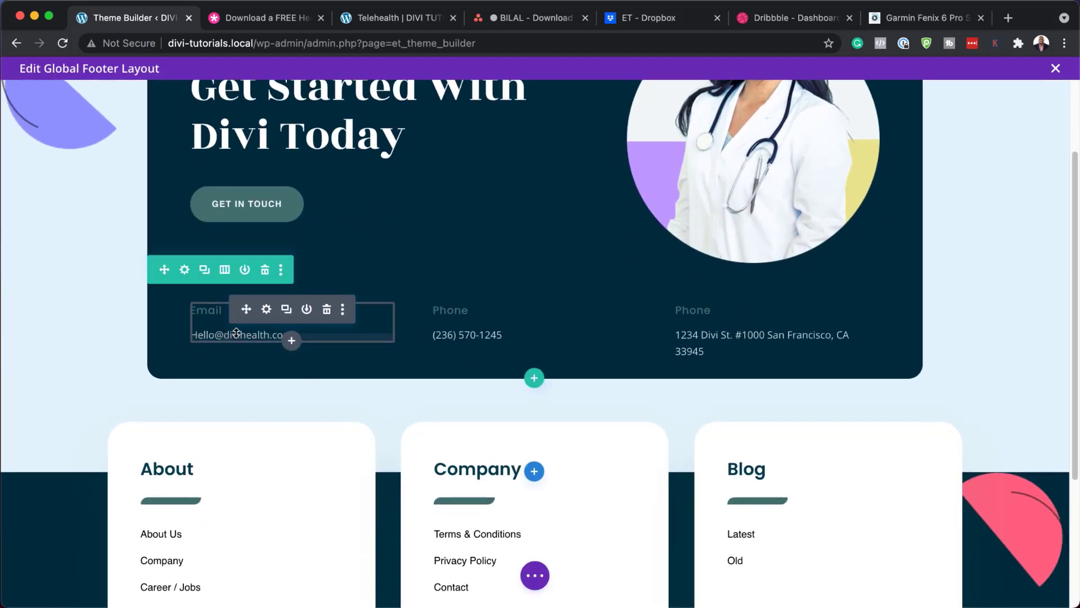
click(267, 310)
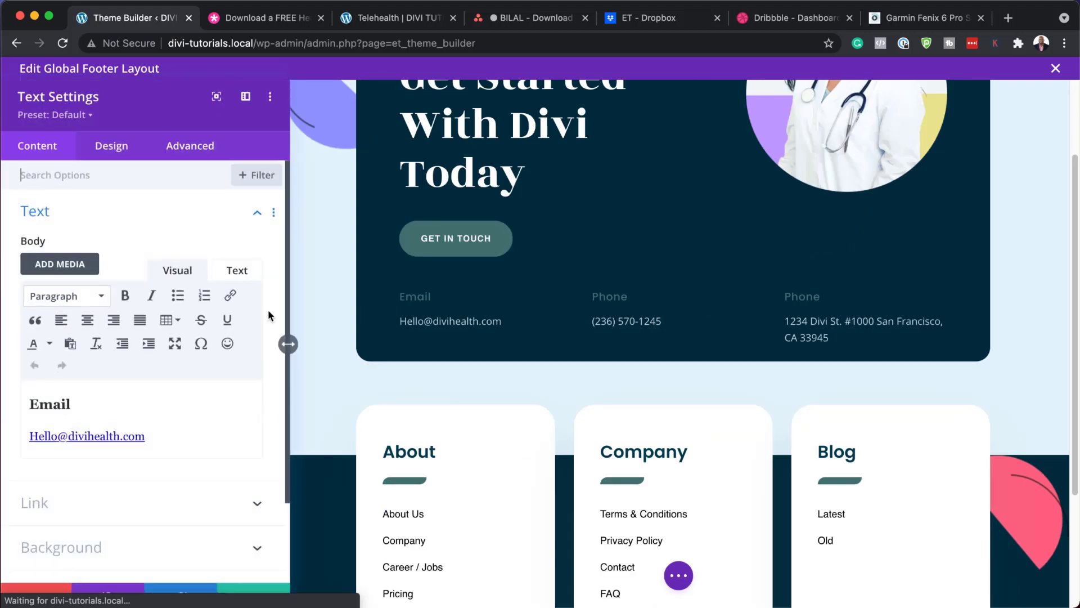
drag(86, 403, 17, 398)
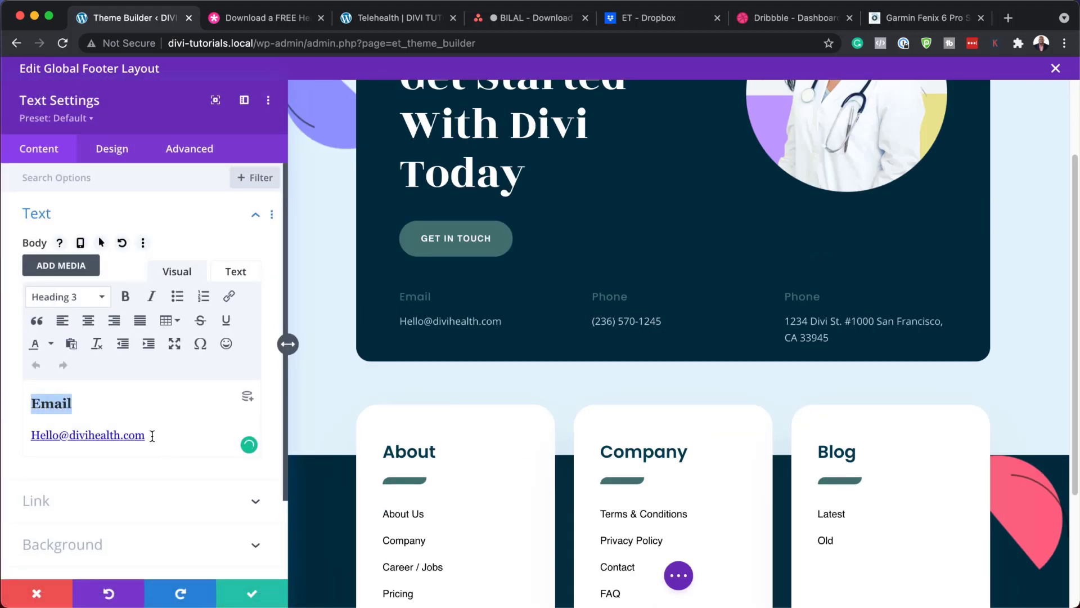
drag(152, 436, 30, 427)
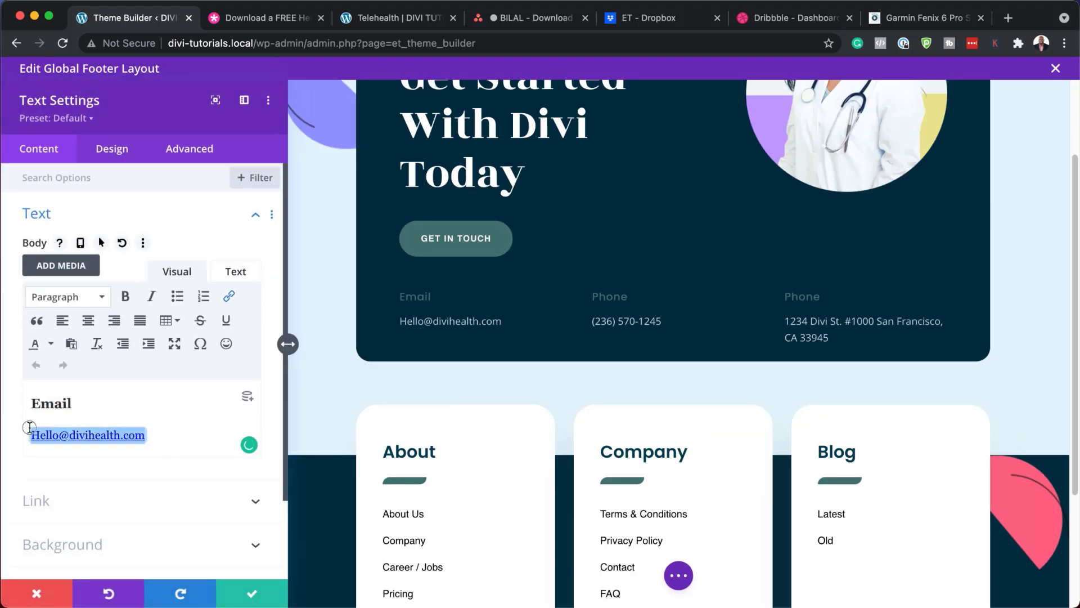
click(400, 290)
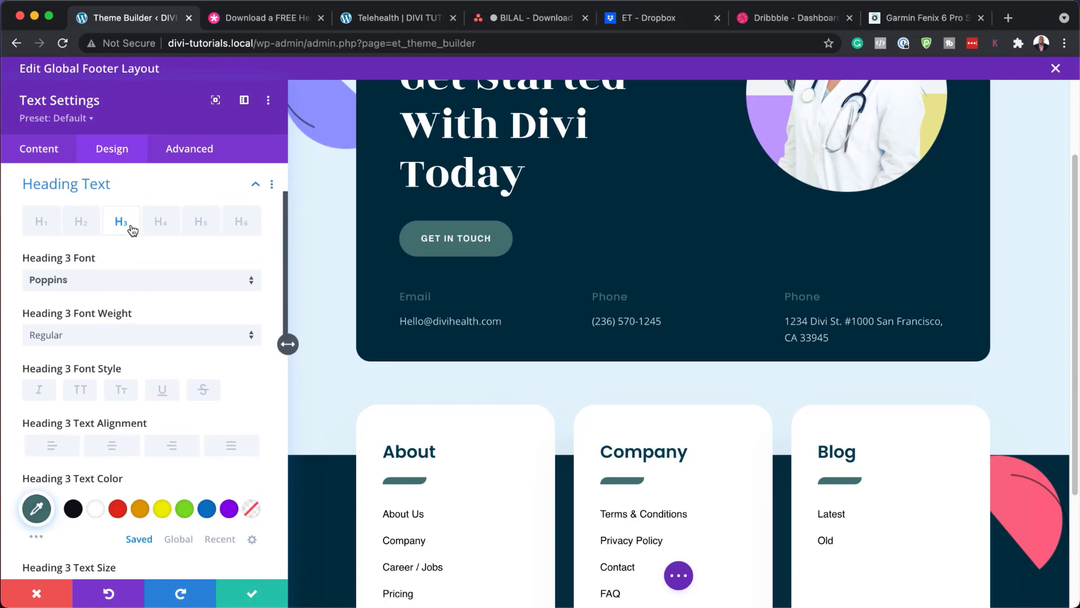
click(163, 509)
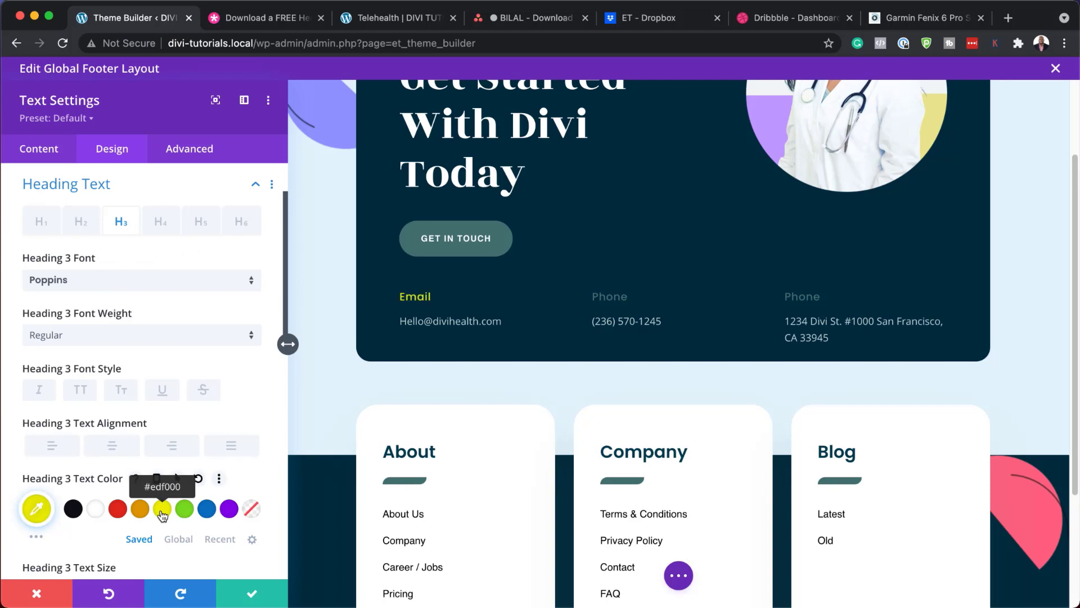
click(141, 510)
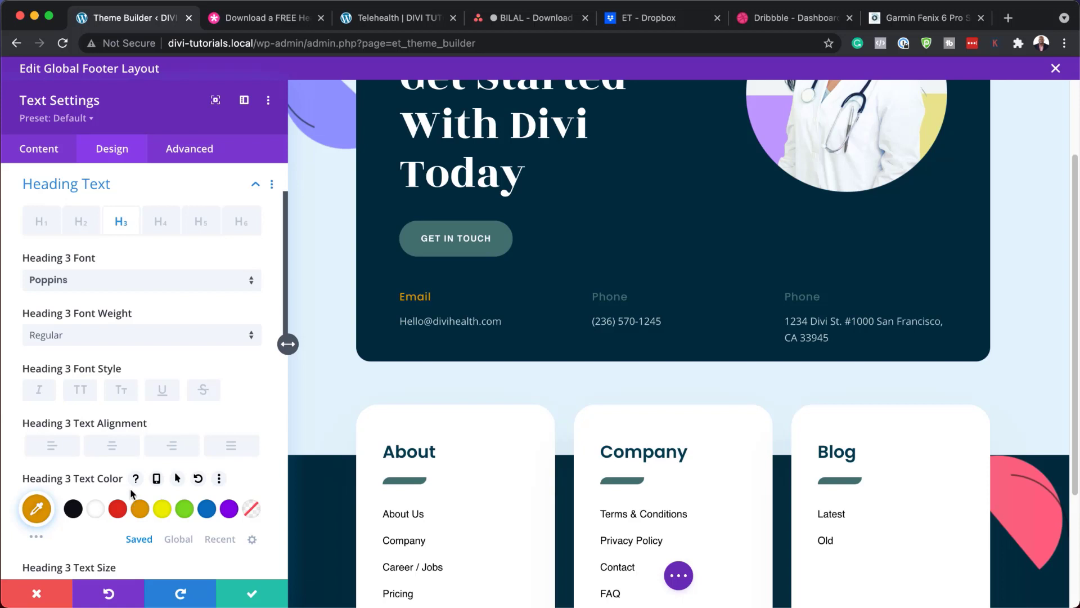
click(97, 335)
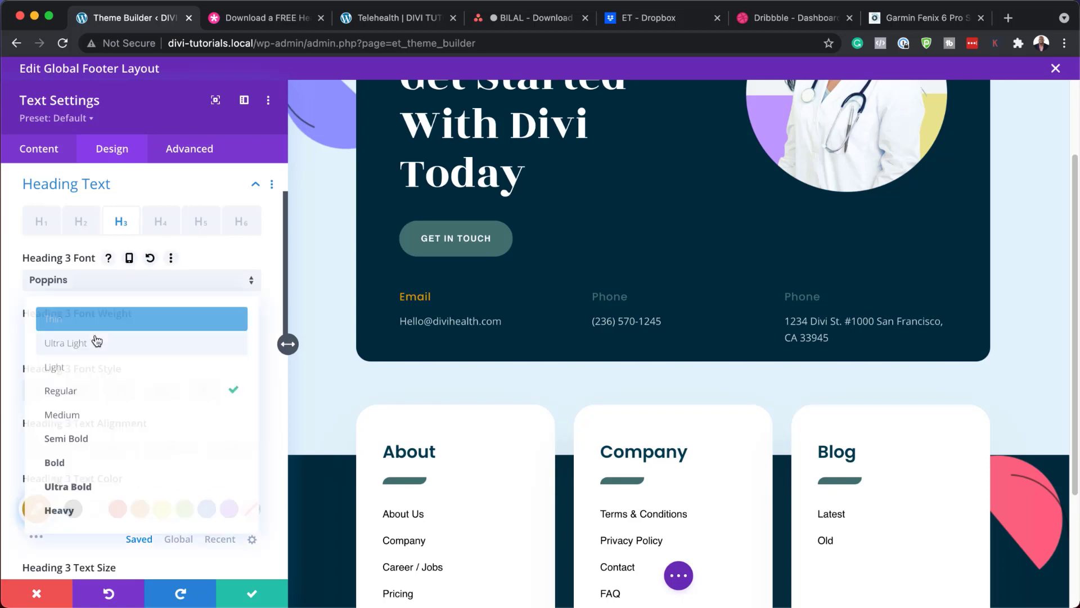
click(89, 464)
scroll(140, 457, down, 2)
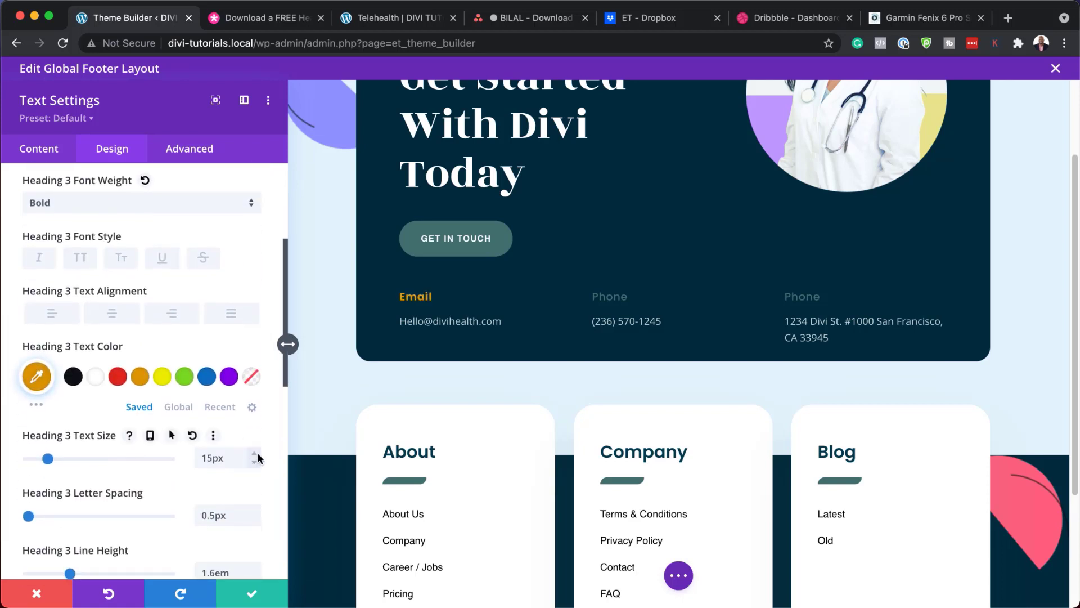
click(257, 453)
click(256, 453)
click(257, 453)
click(257, 453)
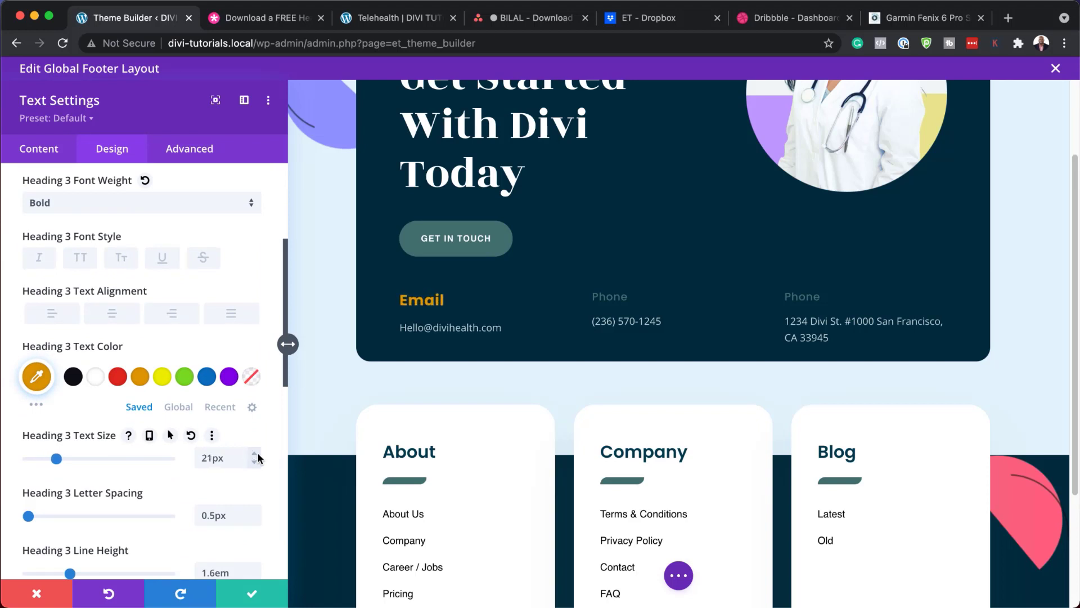
click(35, 600)
scroll(289, 379, down, 2)
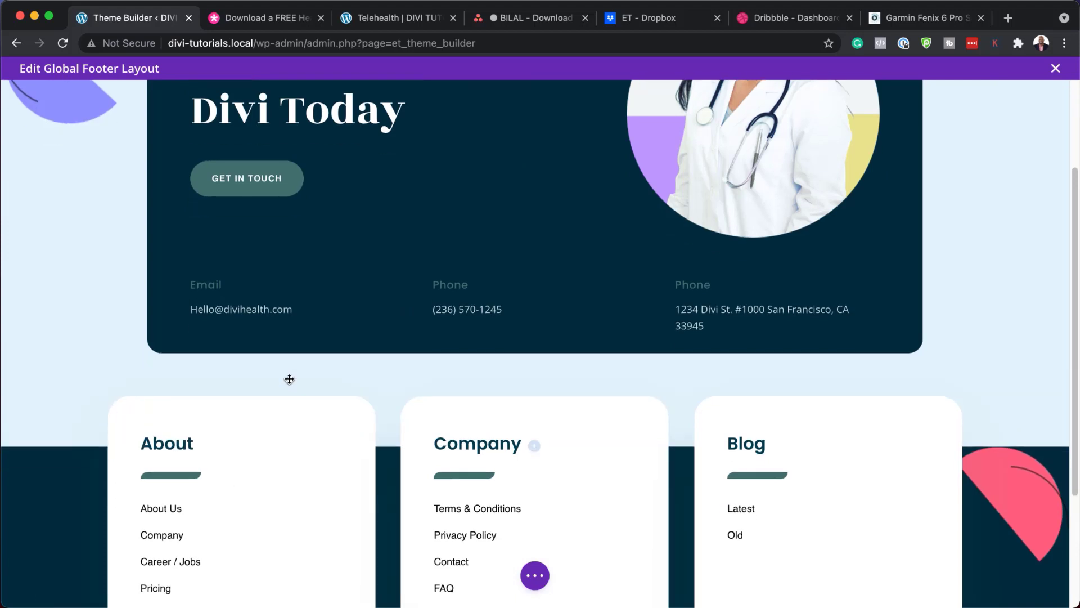
Step: Try removing the top footer section's half-circle background image, then discard to keep it
scroll(289, 379, up, 3)
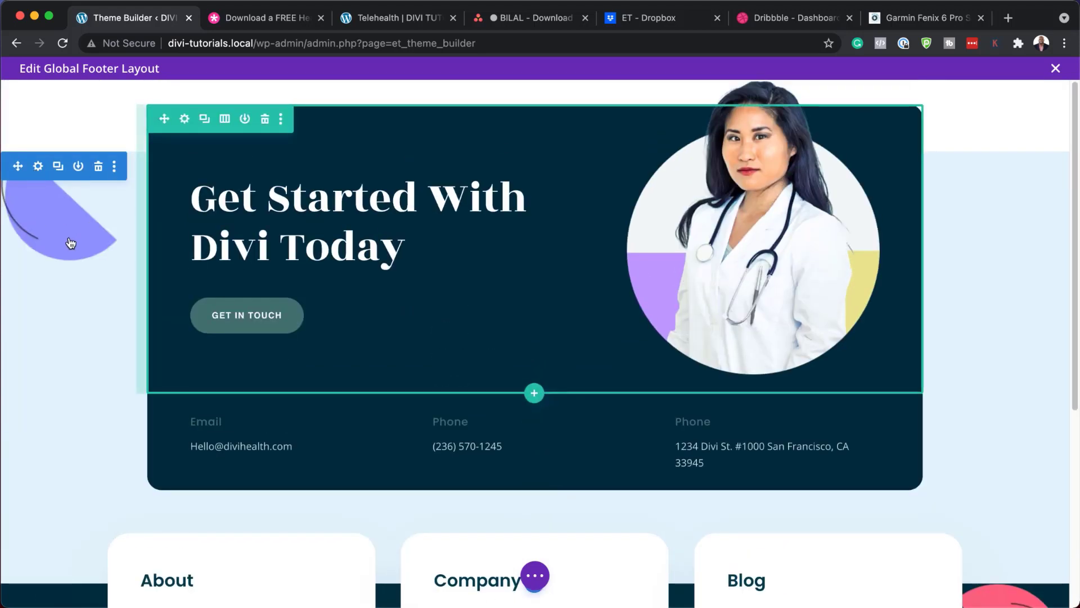
click(38, 166)
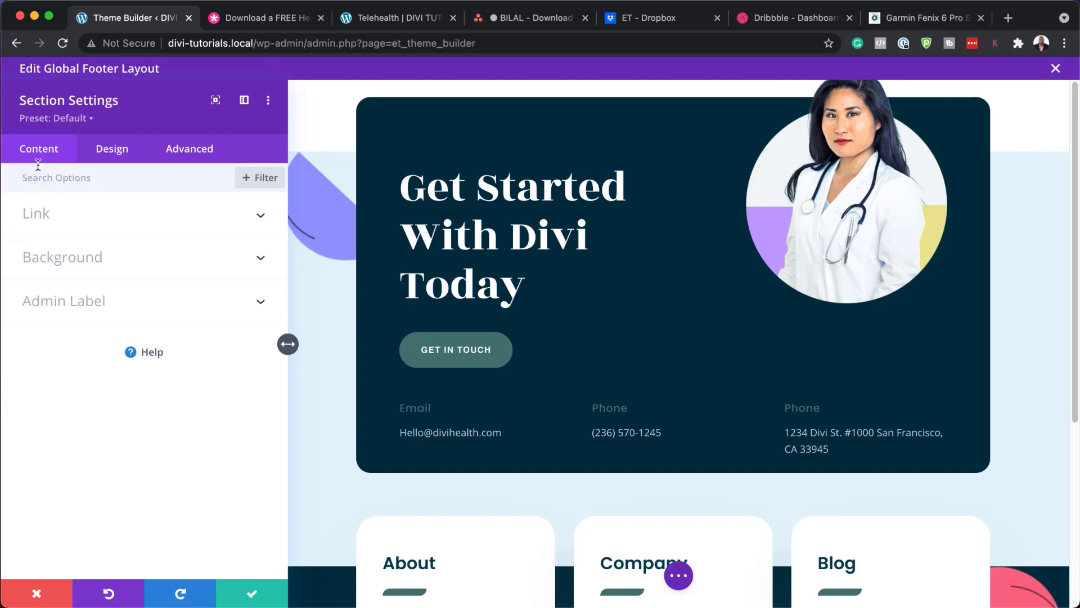
click(142, 266)
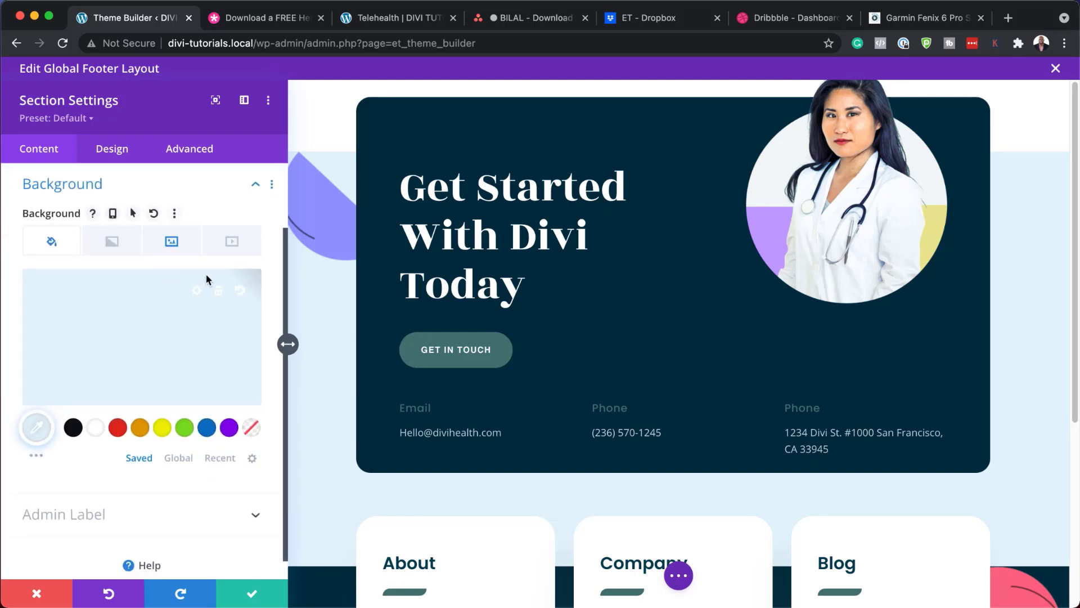
click(176, 244)
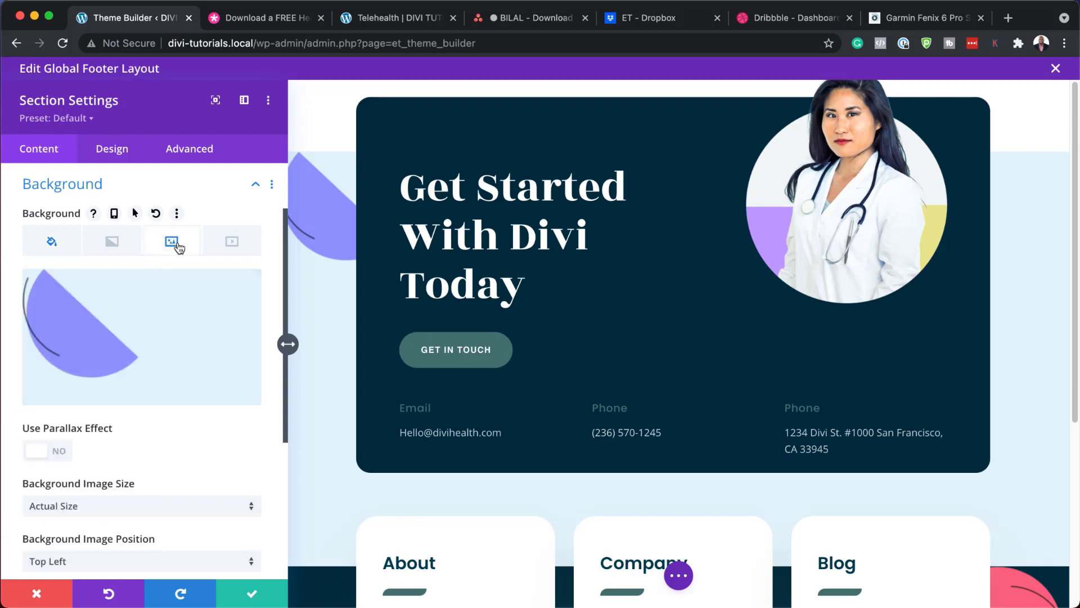
mouse_move(106, 331)
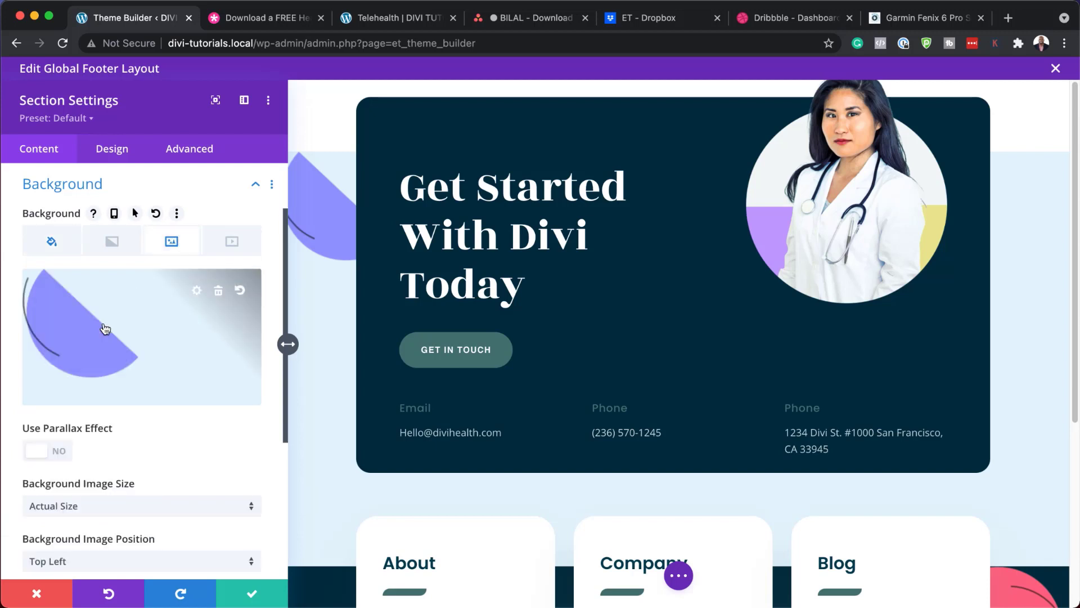
click(220, 290)
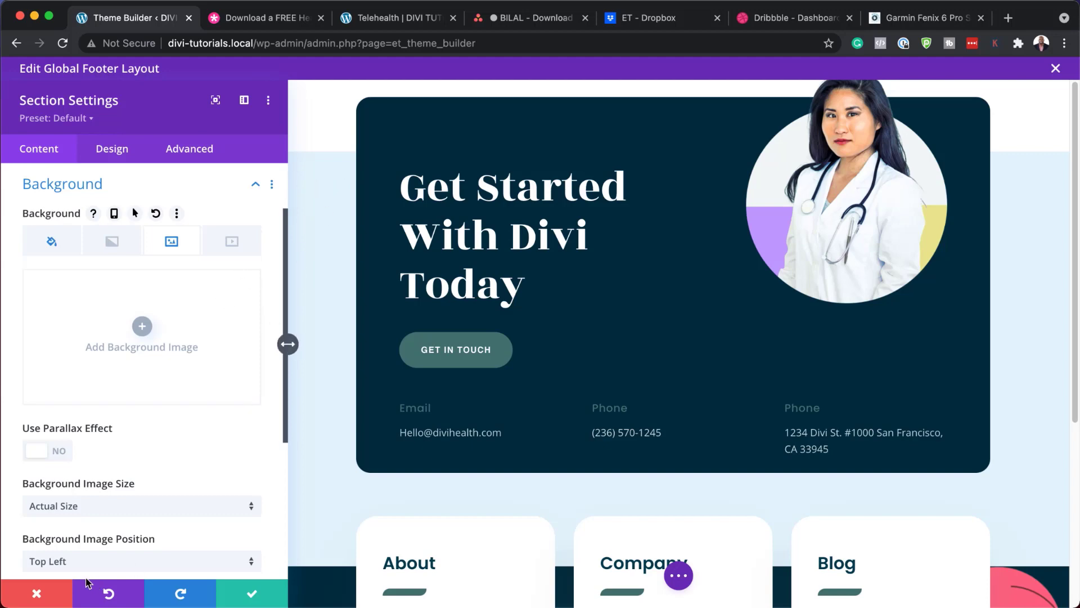
click(41, 592)
scroll(528, 405, down, 10)
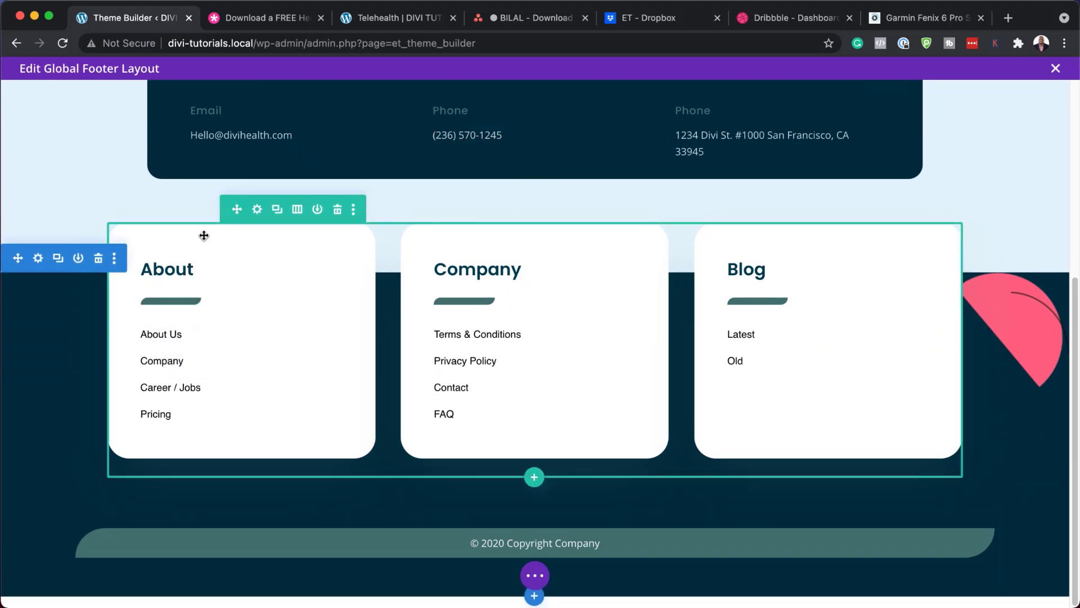
click(258, 210)
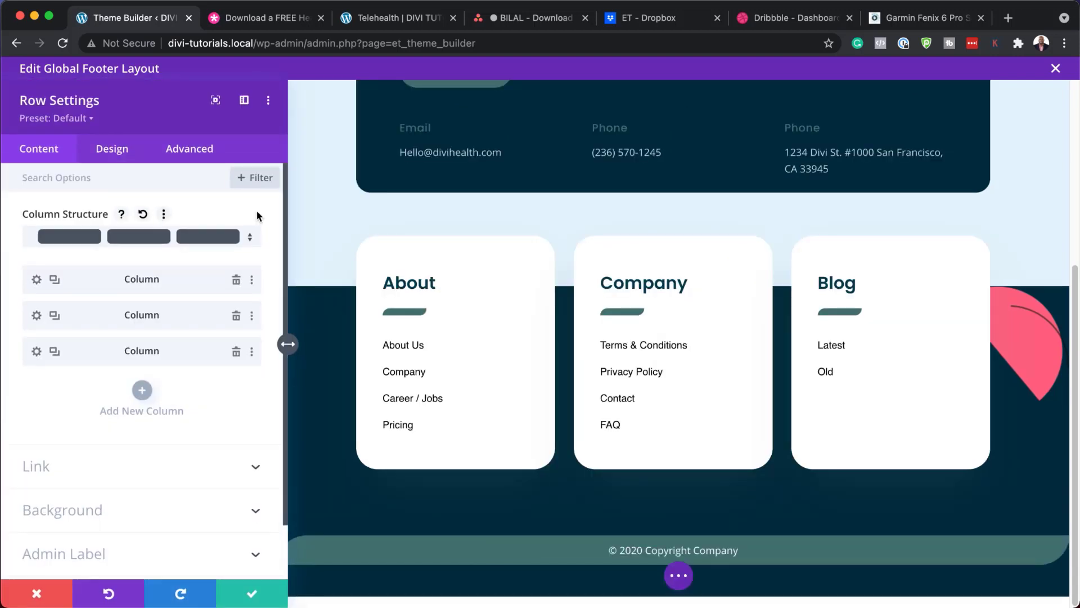
click(36, 280)
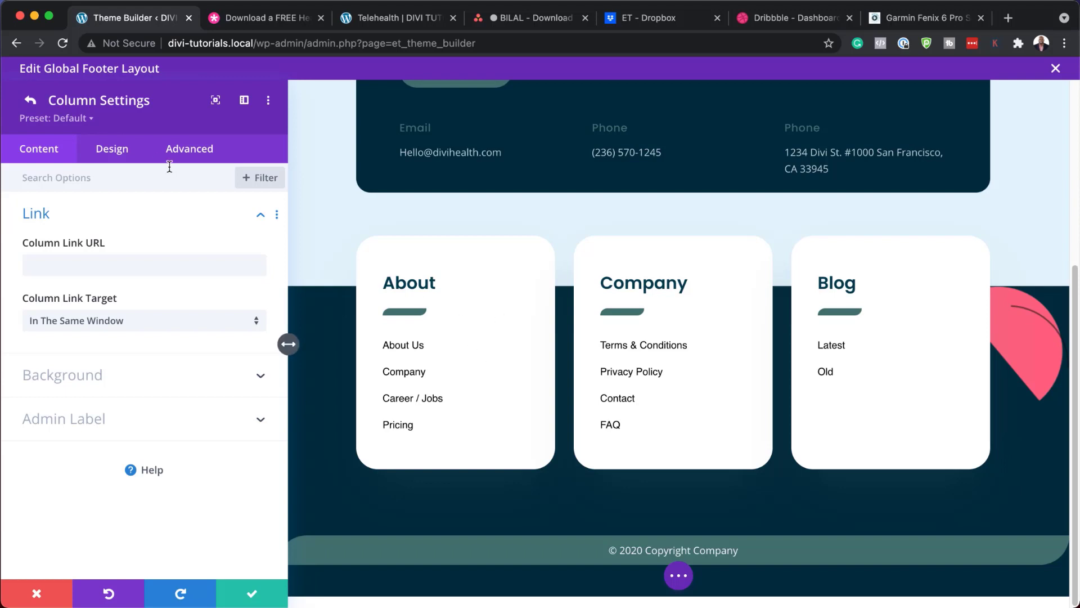
click(126, 156)
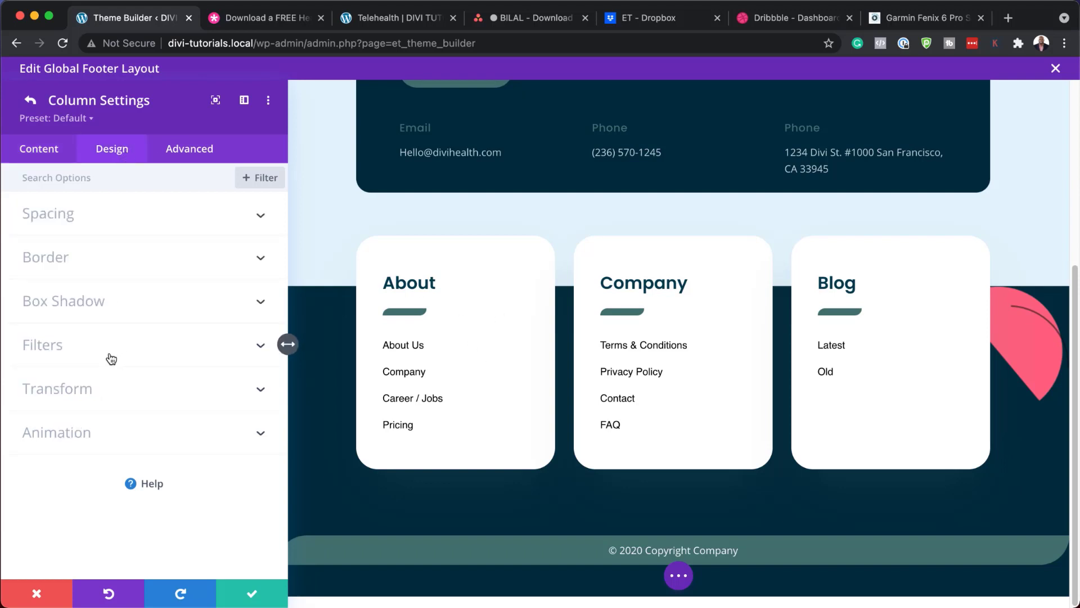
click(67, 257)
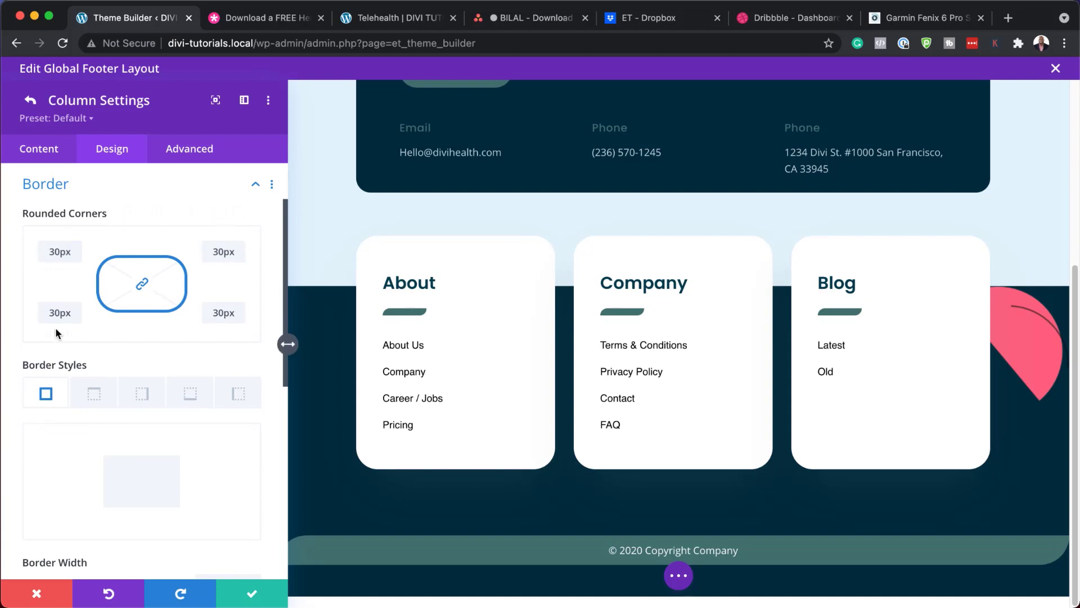
mouse_move(62, 333)
mouse_down()
mouse_move(52, 334)
mouse_move(97, 334)
mouse_move(50, 336)
mouse_up()
click(37, 593)
click(38, 593)
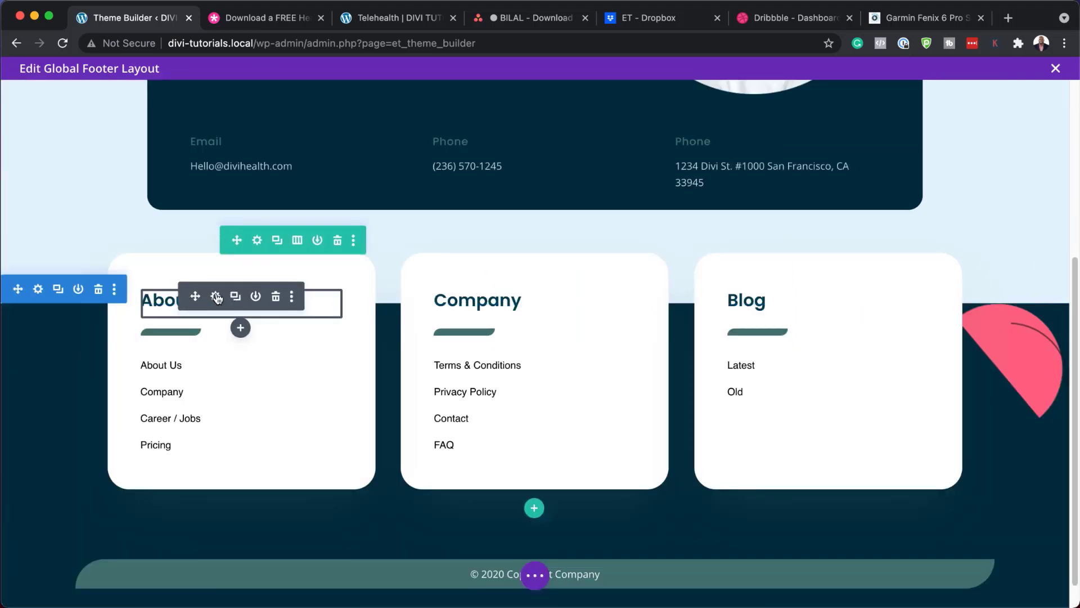
Step: Set the About H3 heading text color to red (#e02b20) and save the module settings
click(216, 296)
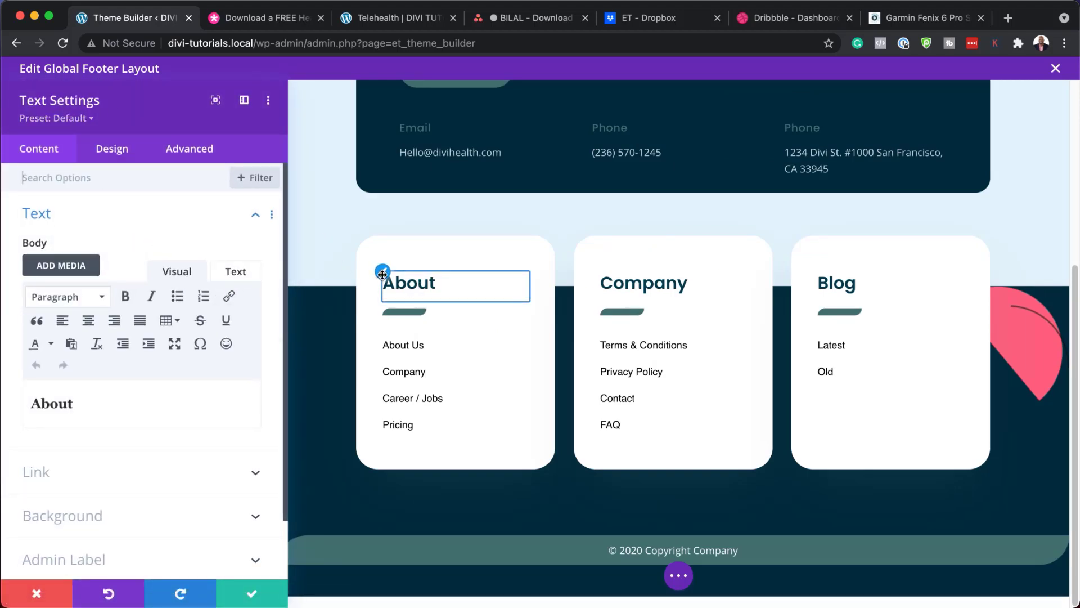
click(383, 273)
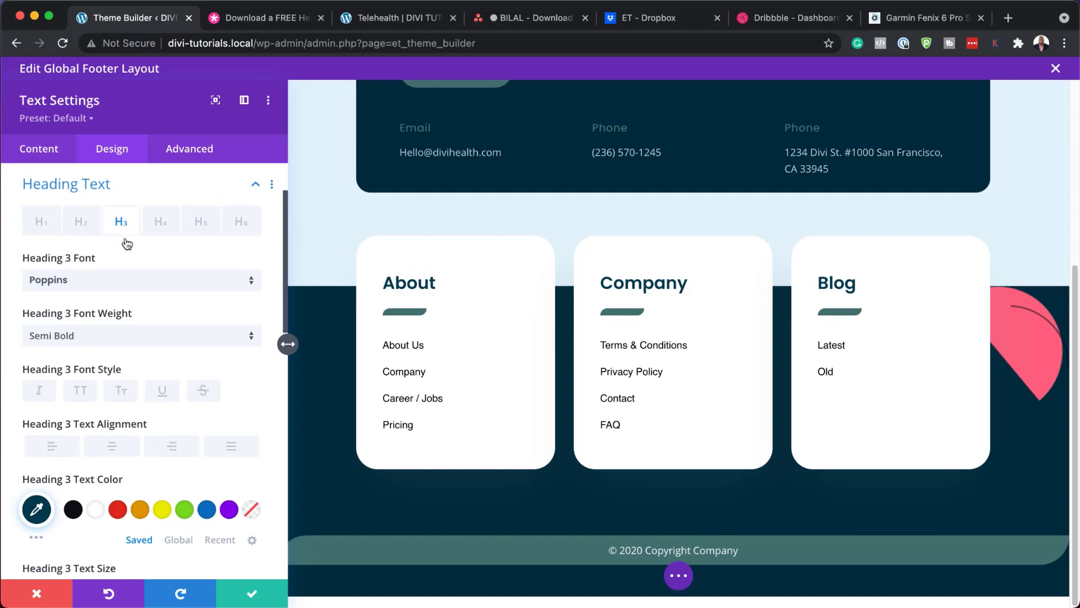
click(118, 510)
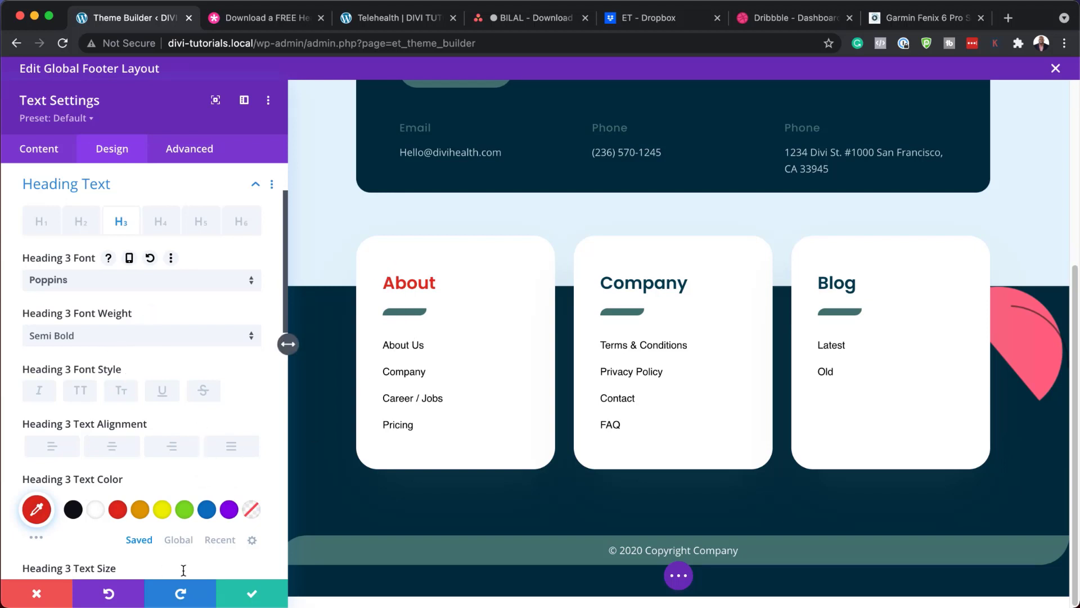
click(260, 600)
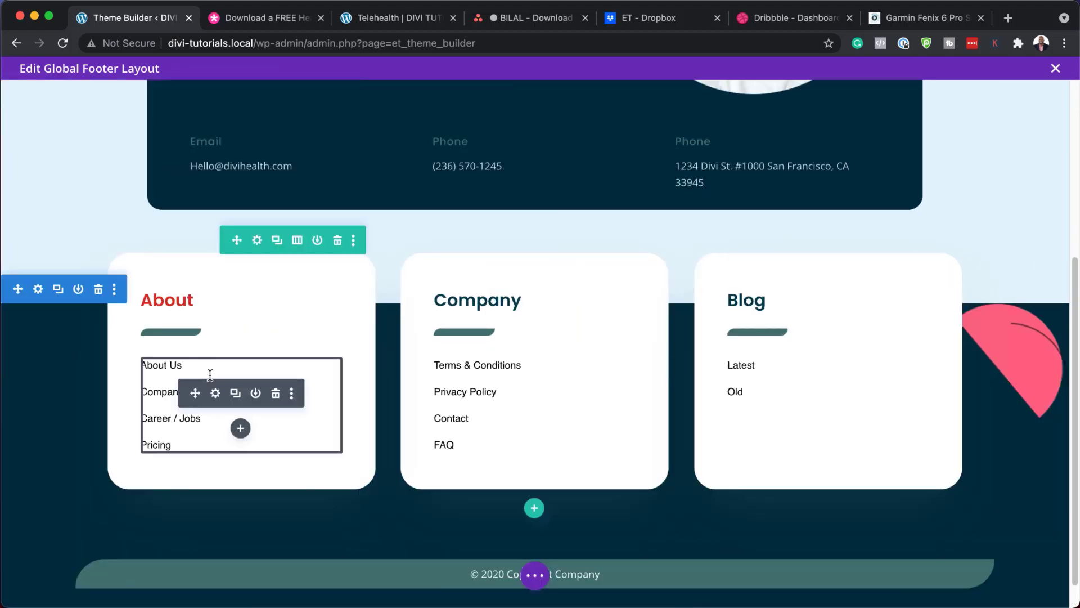
click(216, 395)
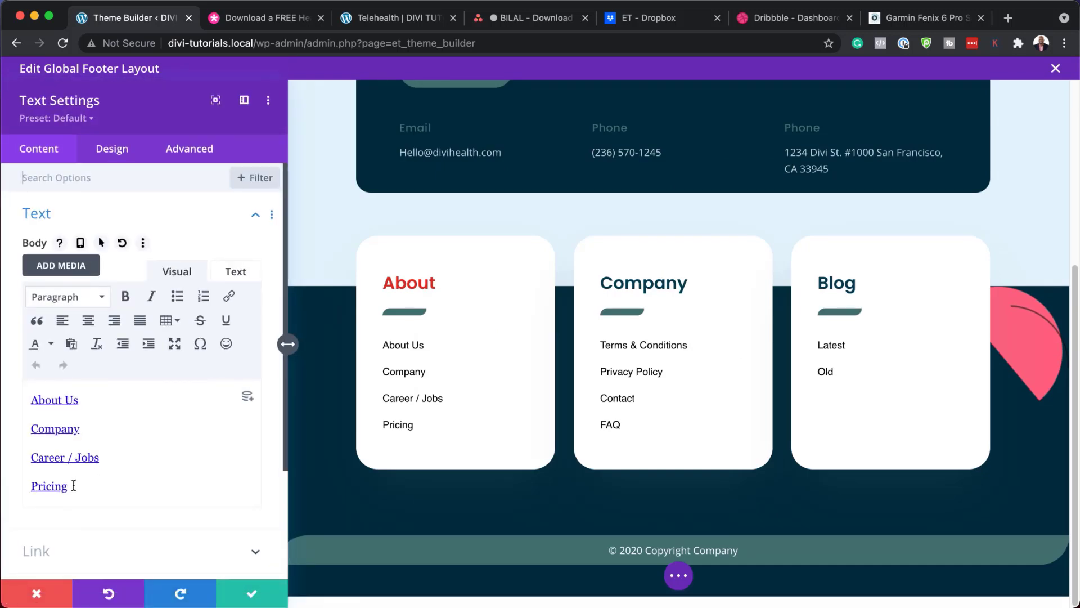
drag(95, 398, 10, 392)
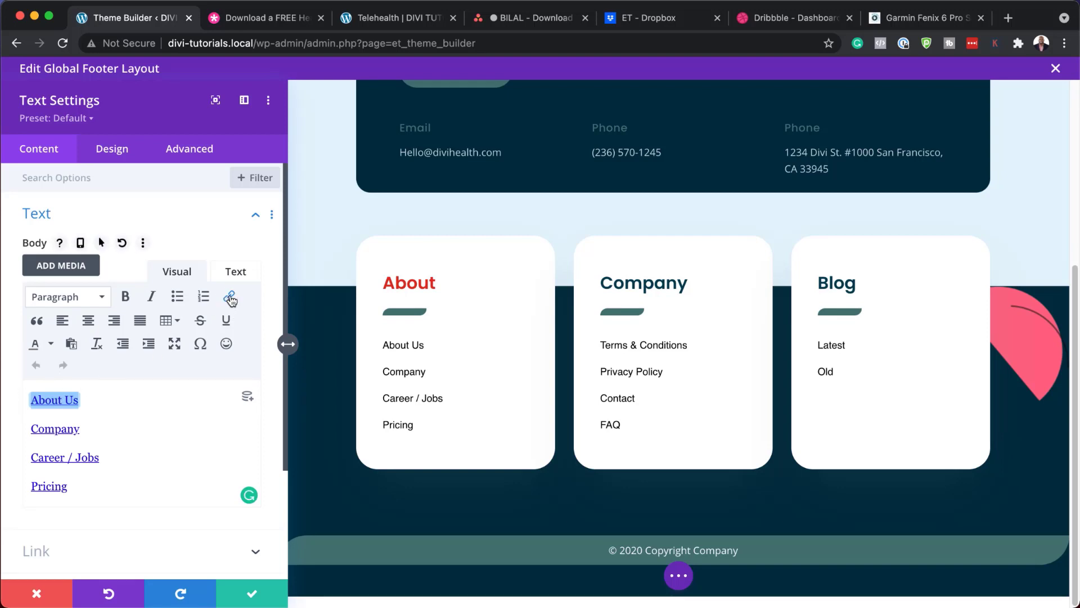
drag(82, 400, 30, 400)
click(230, 297)
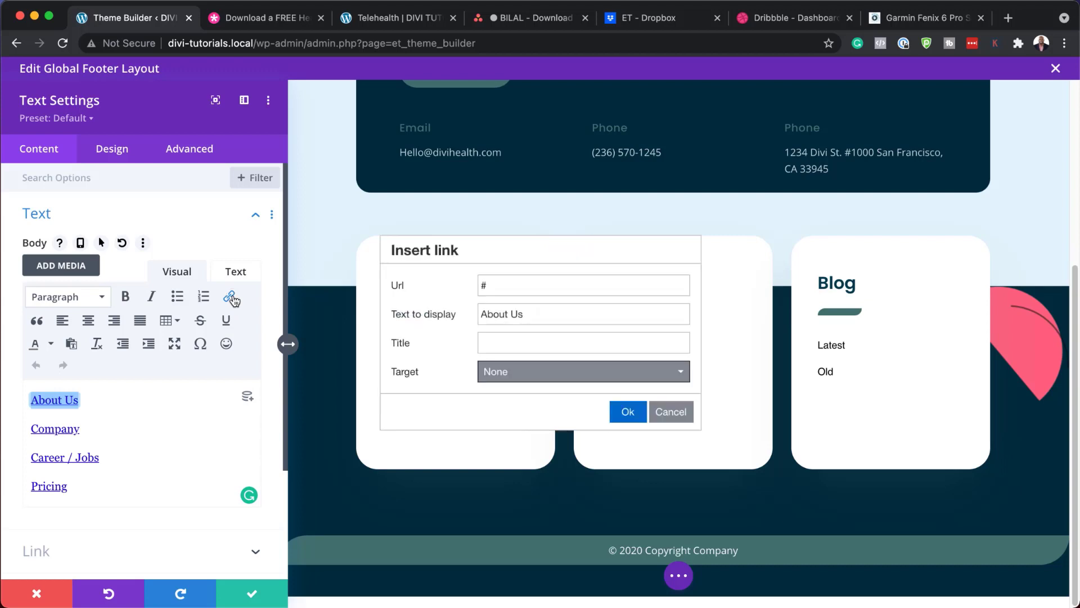
double_click(500, 285)
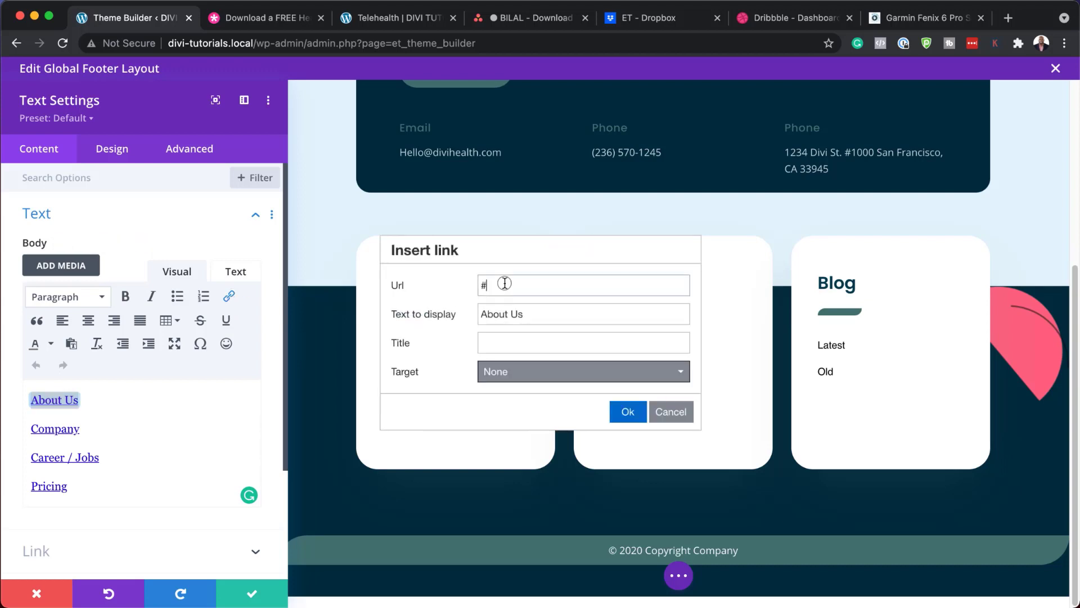
click(628, 411)
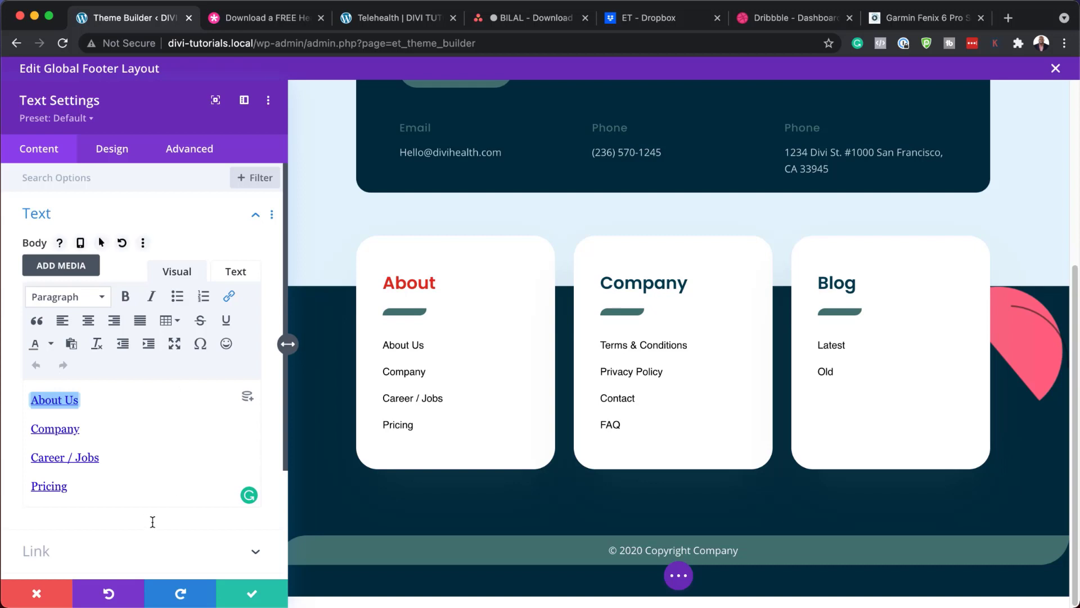
click(36, 592)
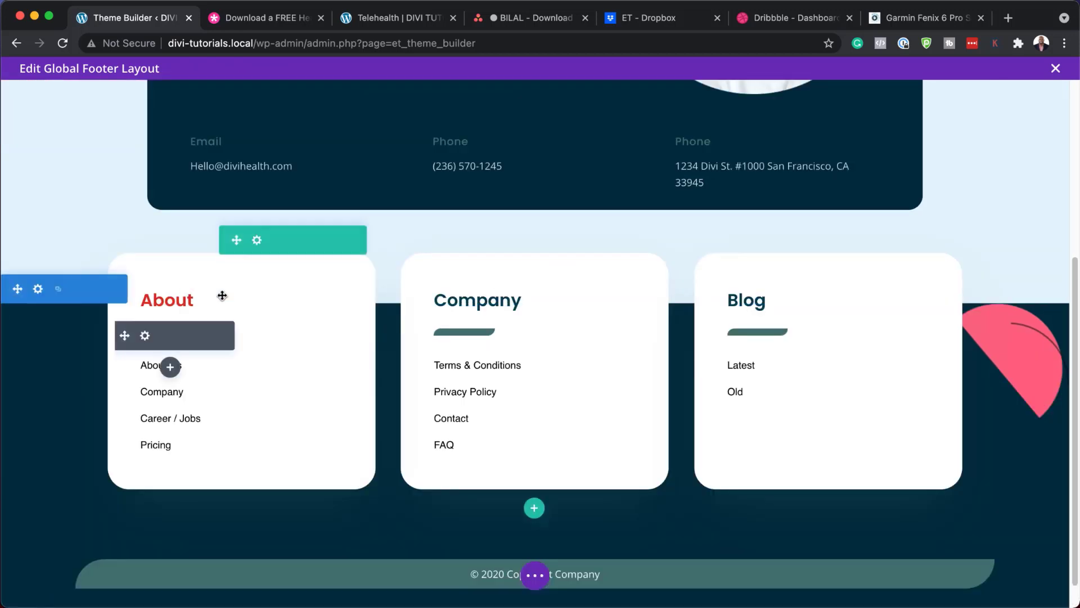
scroll(267, 339, down, 1)
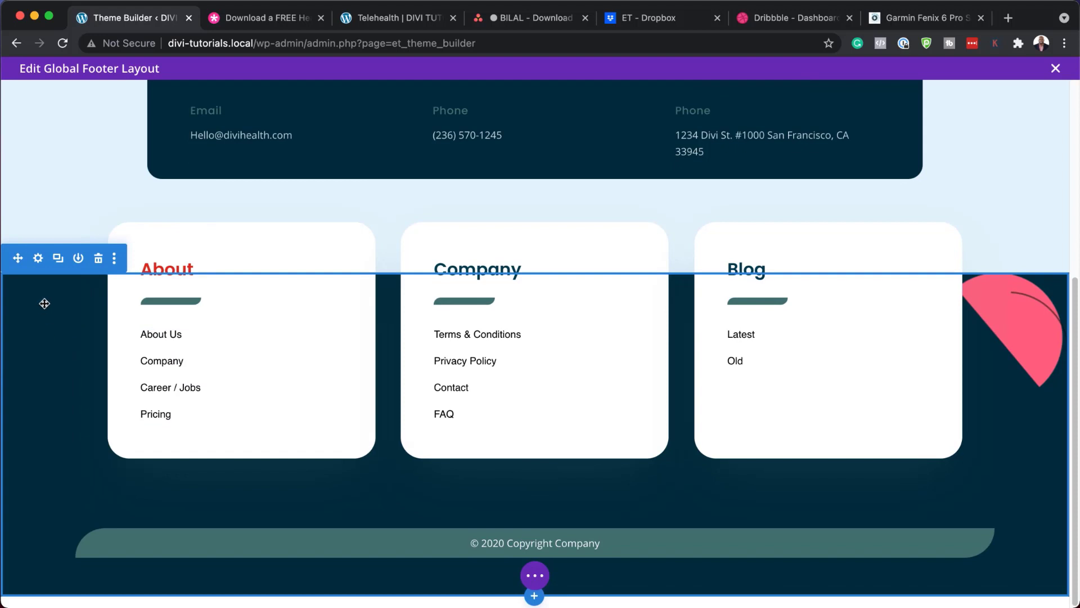
click(38, 259)
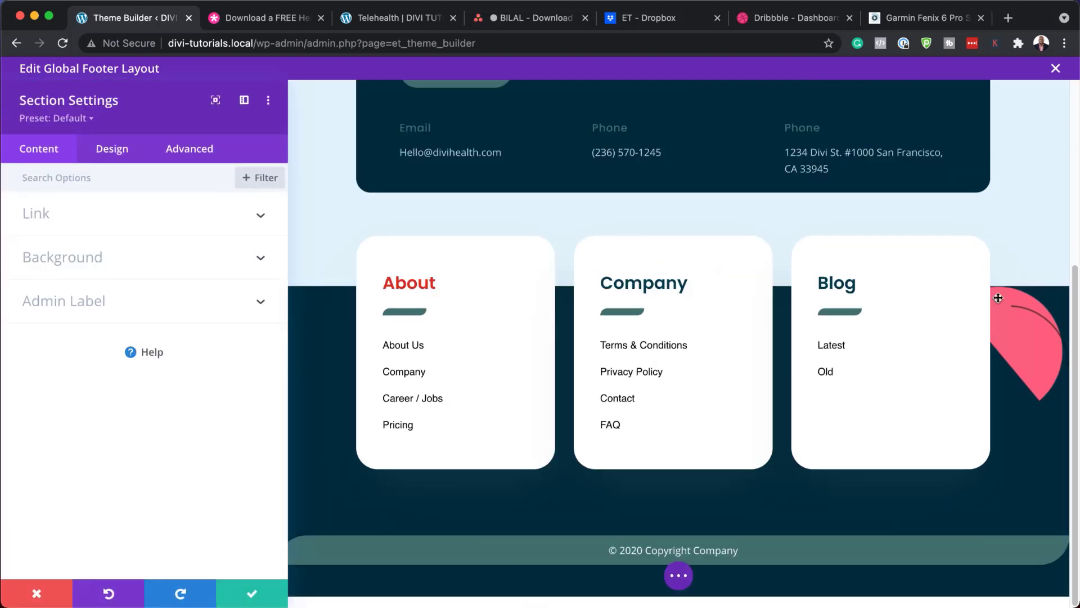
click(86, 257)
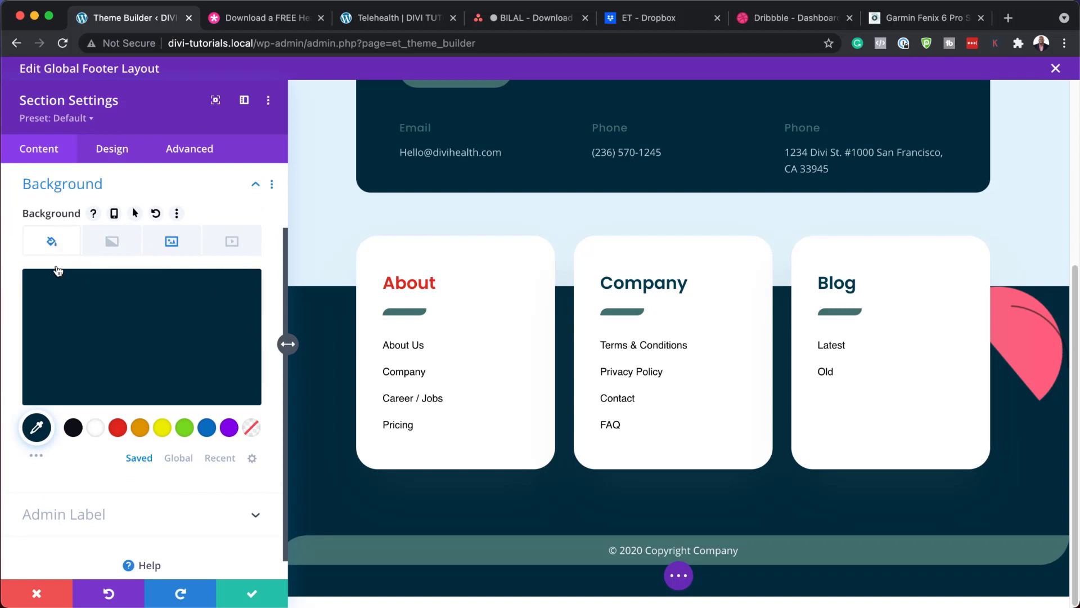
click(135, 432)
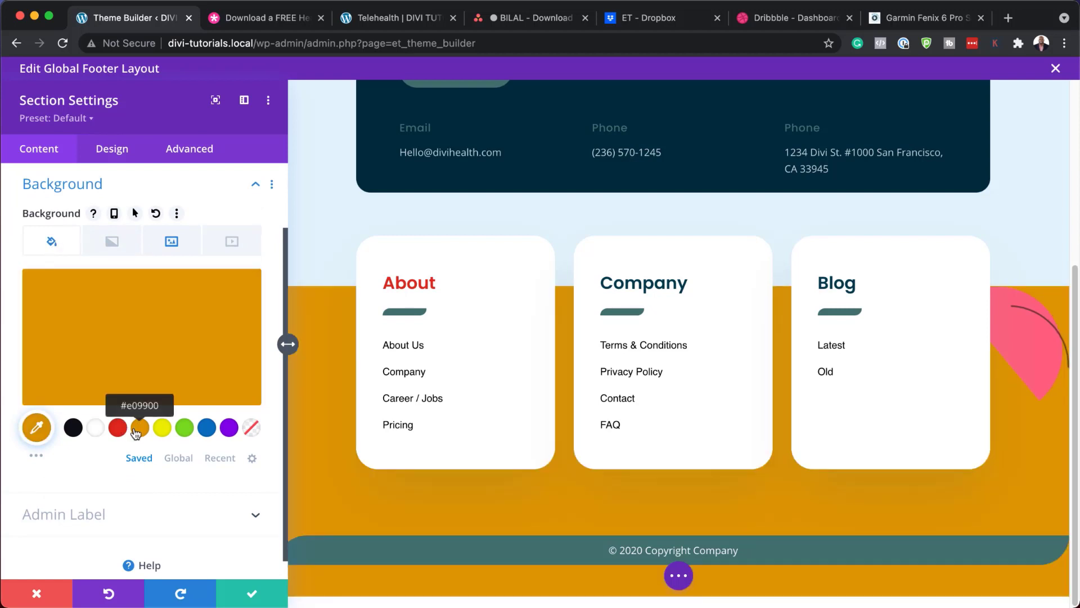
click(73, 429)
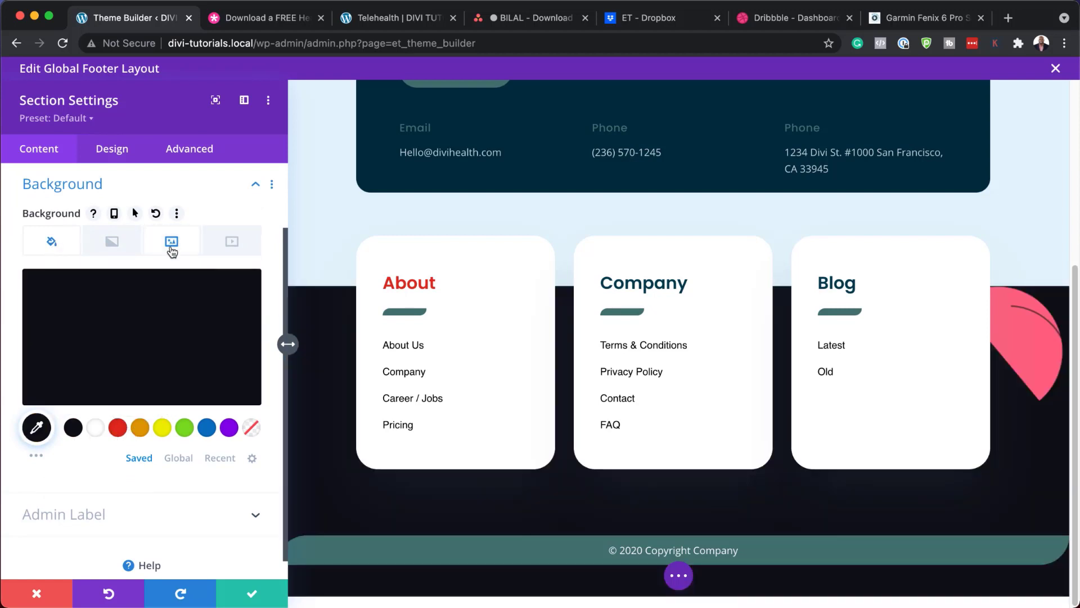
click(172, 242)
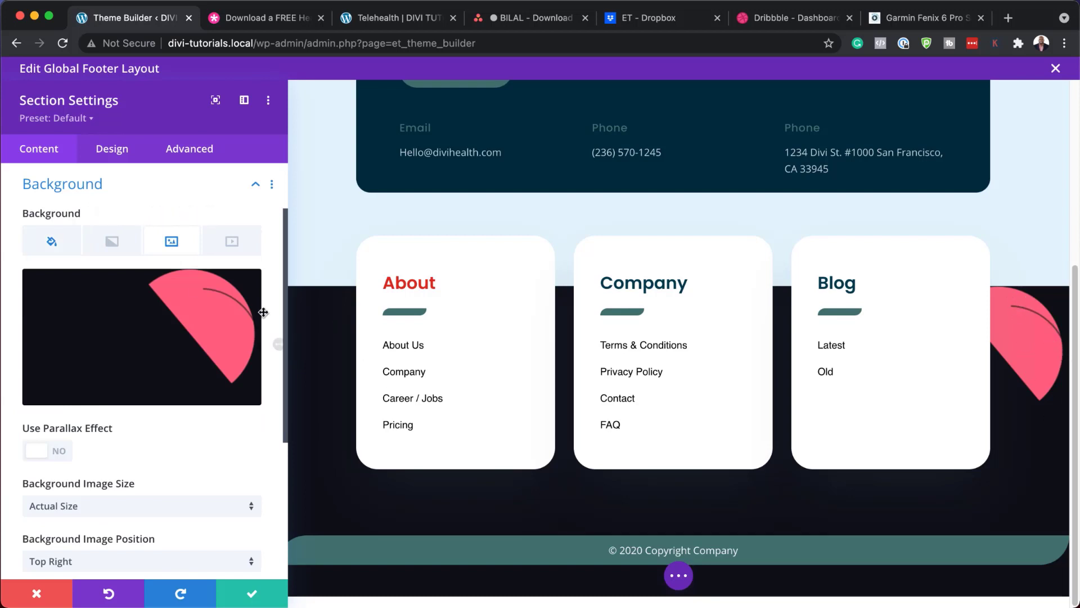
click(220, 291)
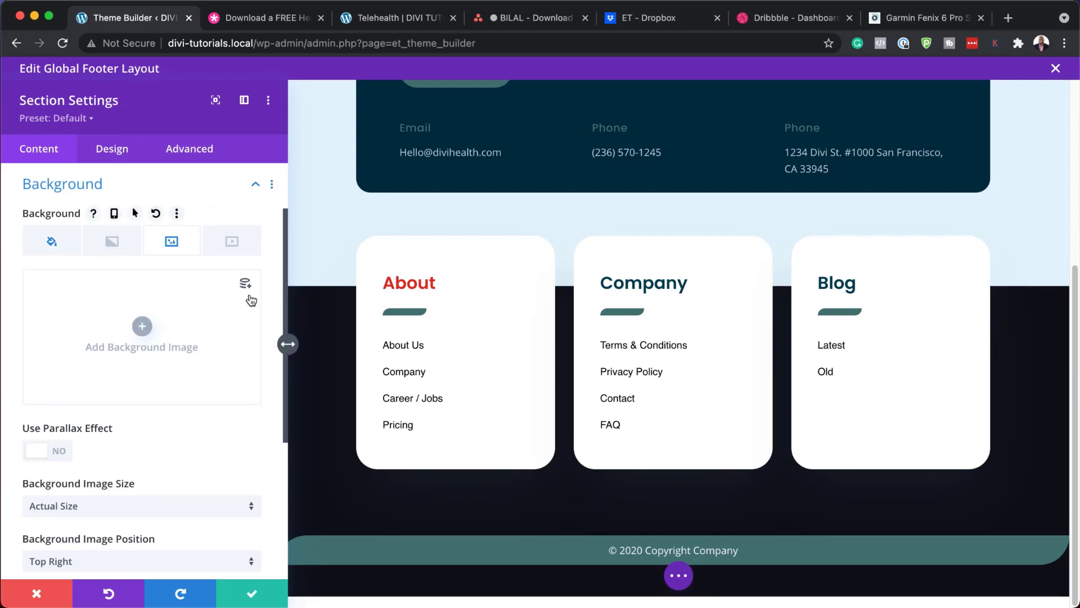
click(32, 601)
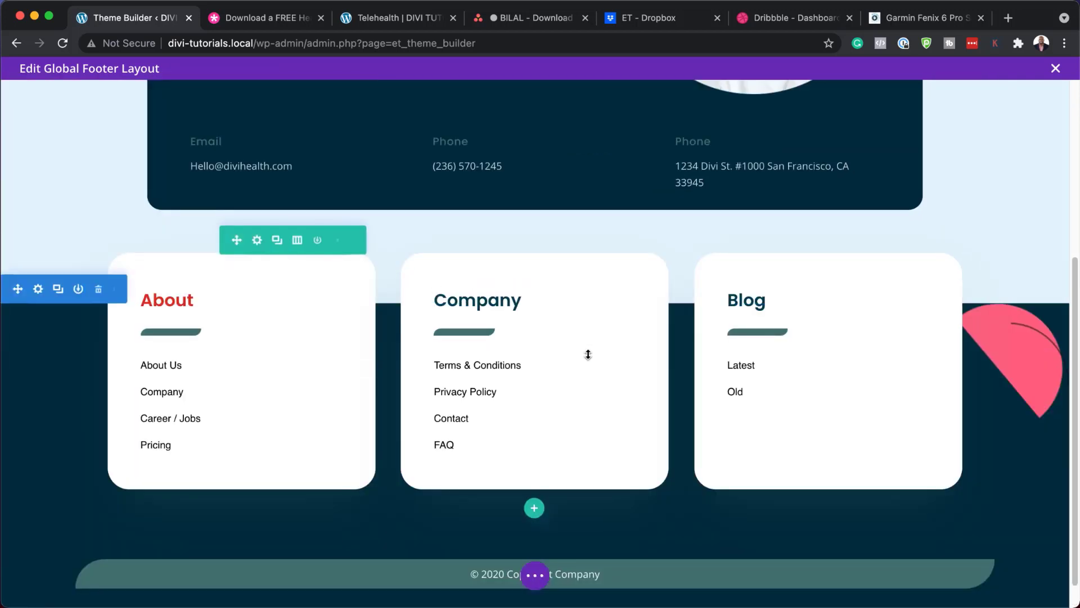
scroll(587, 354, up, 5)
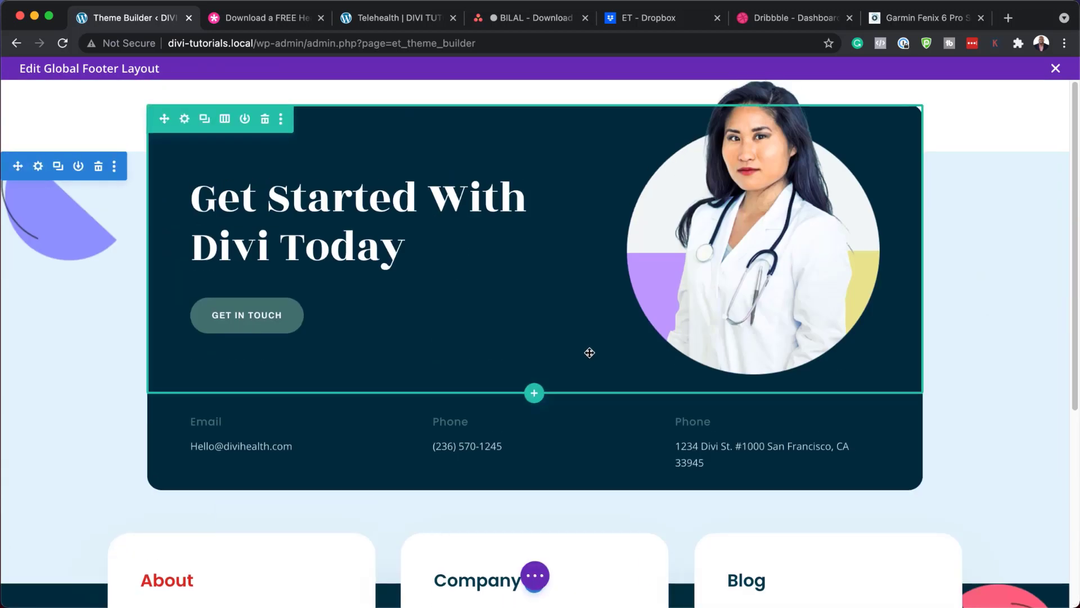